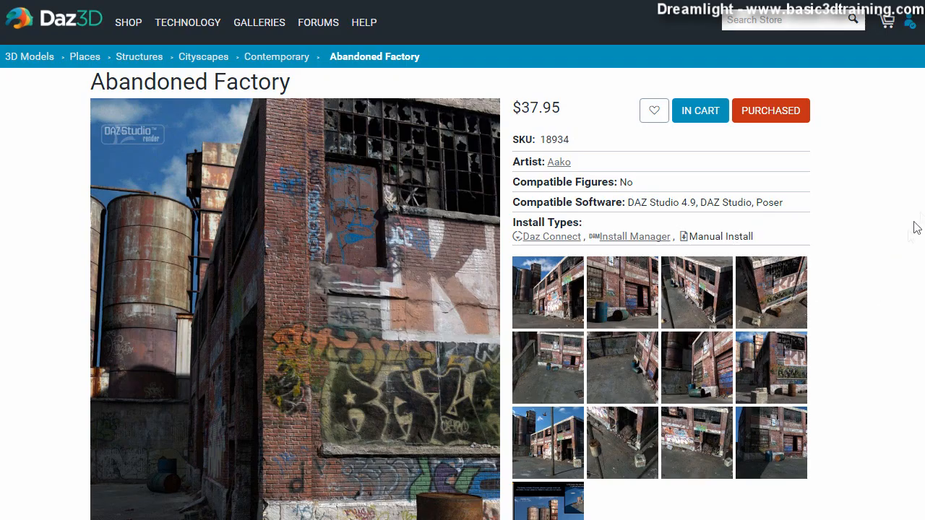
# Look over the Abandoned Factory product page and view its last promotional images, ending with the overview of included props.
pyautogui.scroll(-5, 462, 260)
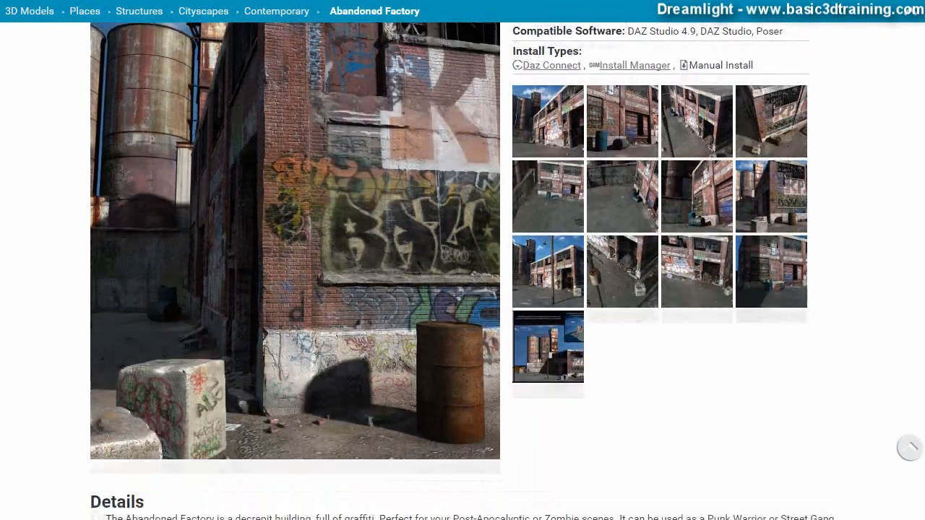
pyautogui.scroll(3, 463, 260)
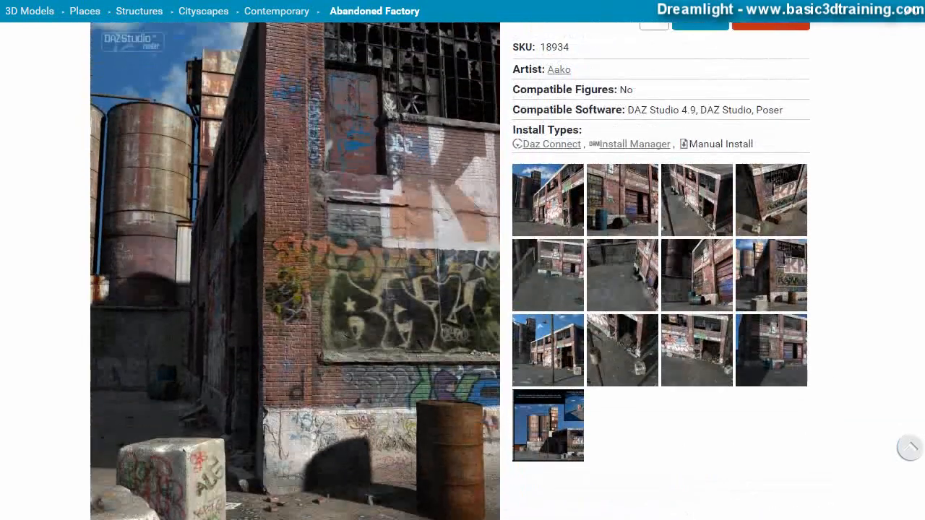
pyautogui.click(603, 356)
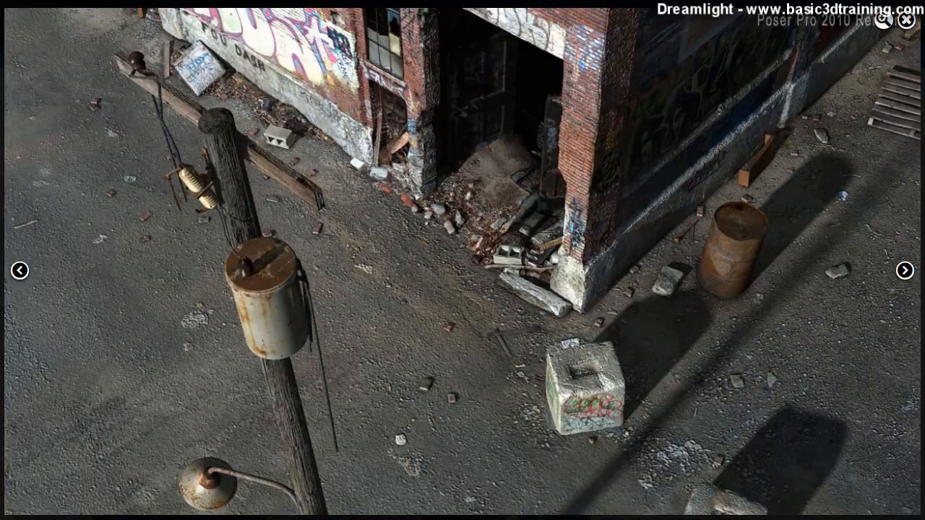
pyautogui.click(903, 278)
pyautogui.click(903, 278)
pyautogui.click(903, 275)
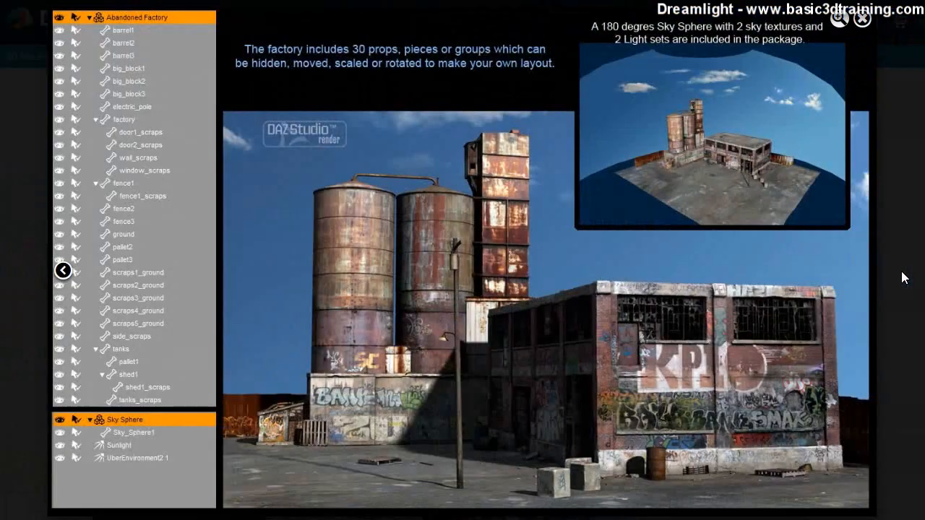
pyautogui.click(862, 20)
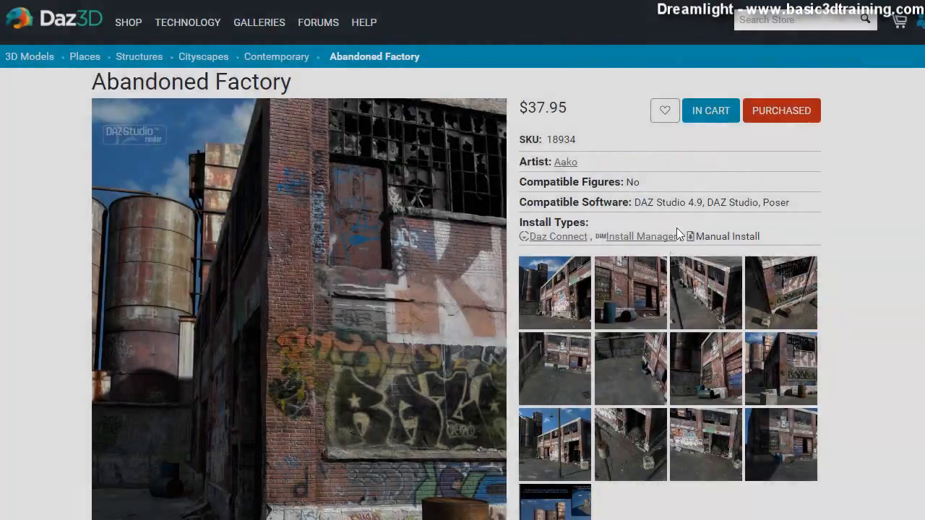
# View the enlarged Abandoned Factory renders in order from the first gallery image, and close the gallery.
pyautogui.click(562, 300)
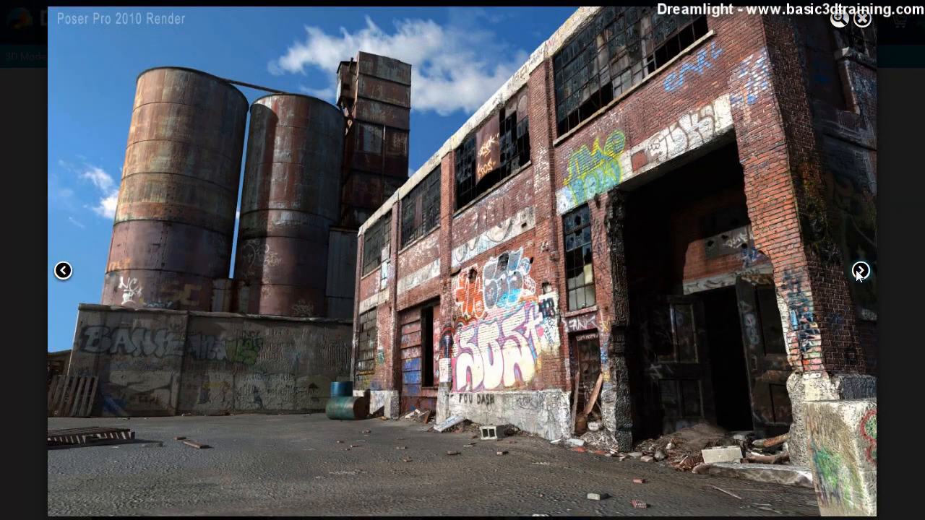
pyautogui.click(860, 271)
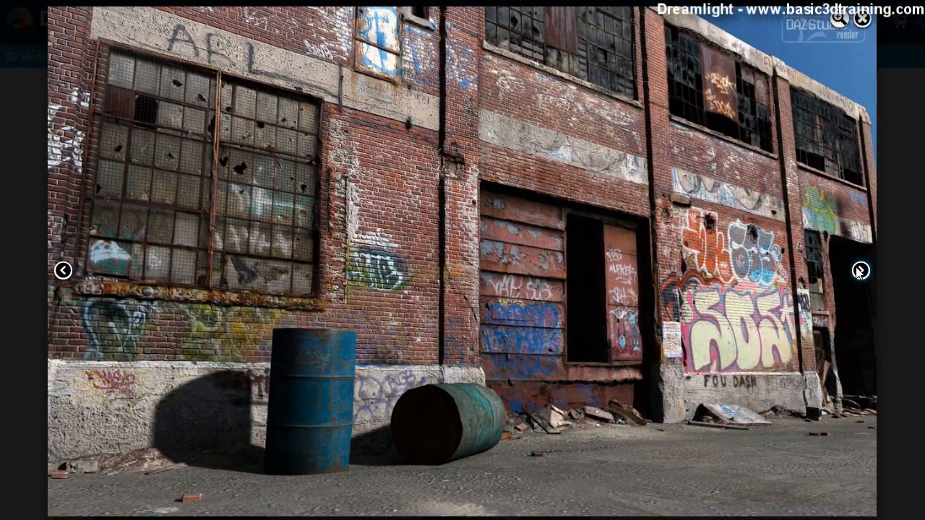
pyautogui.click(860, 270)
pyautogui.click(860, 271)
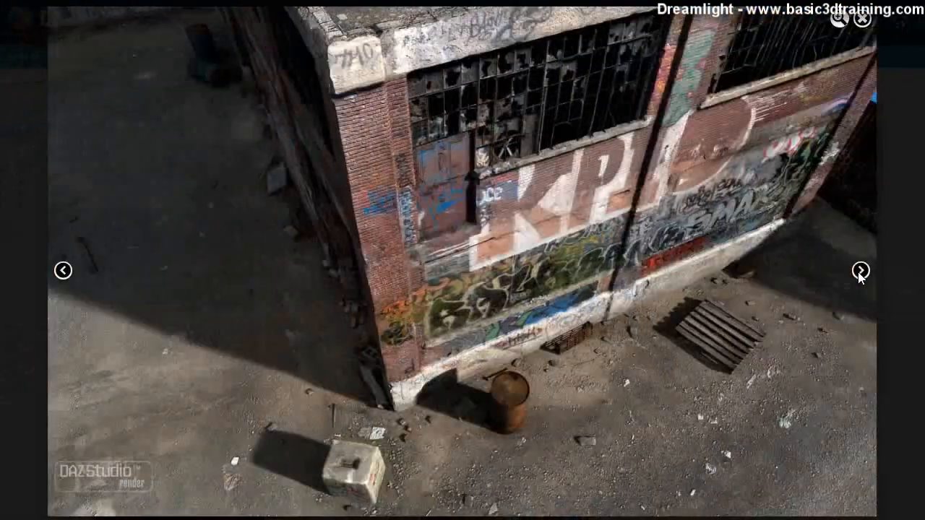
pyautogui.click(860, 271)
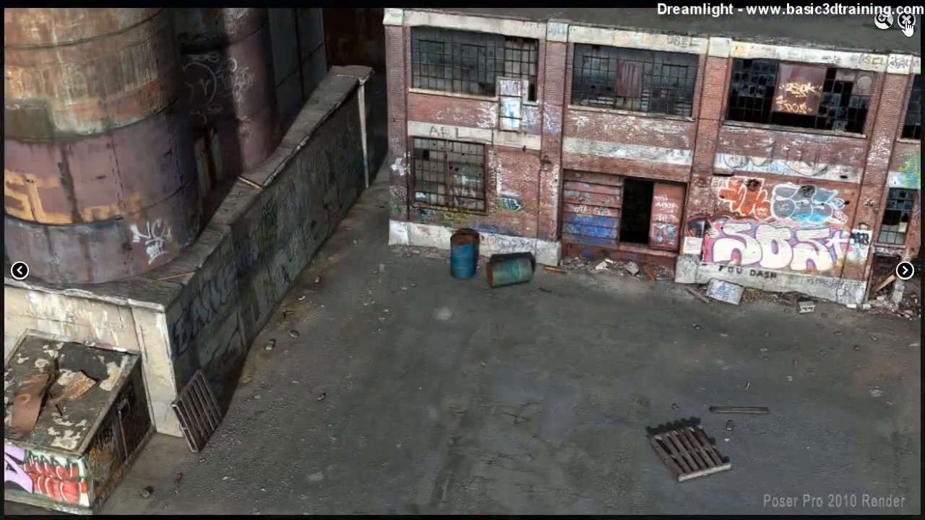
pyautogui.click(905, 22)
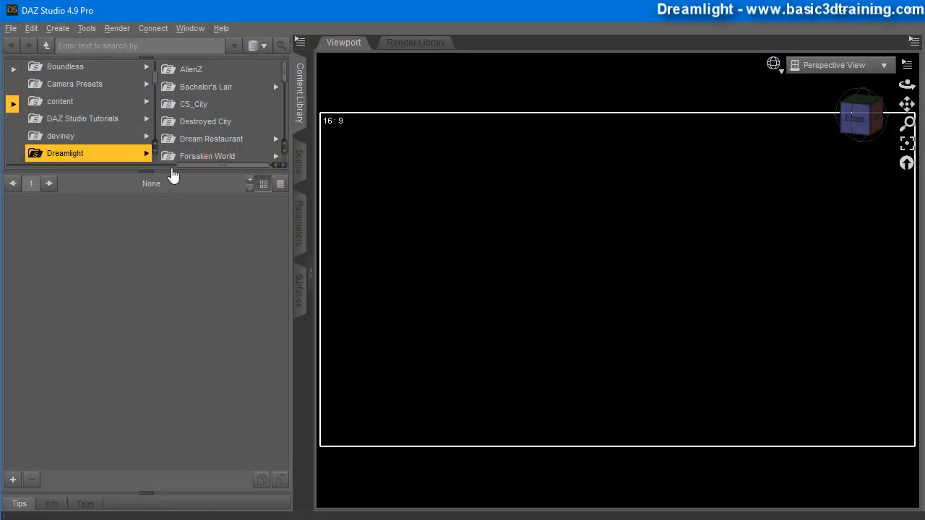
# Switch to DAZ Studio, make the content library's folder list taller, and narrow the side pane to widen the viewport.
pyautogui.moveTo(166, 174); pyautogui.dragTo(165, 216)
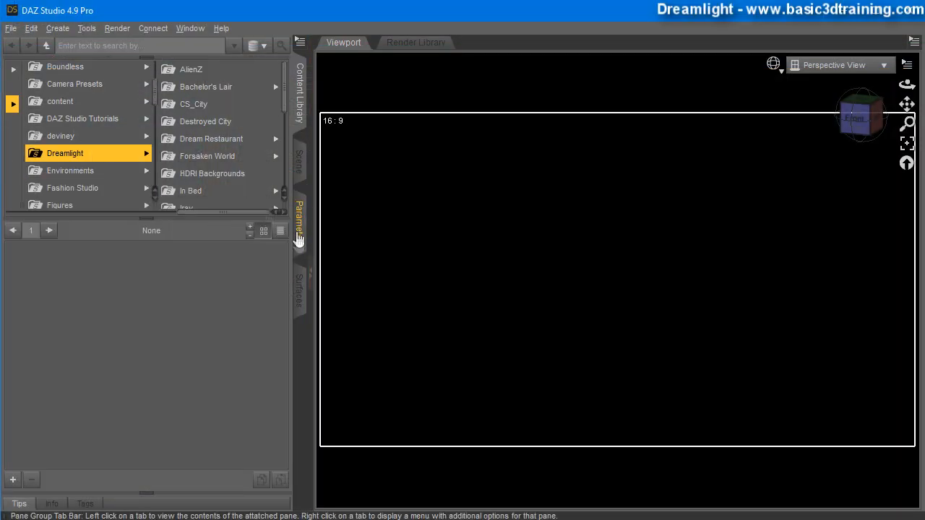
pyautogui.moveTo(314, 341); pyautogui.dragTo(259, 331)
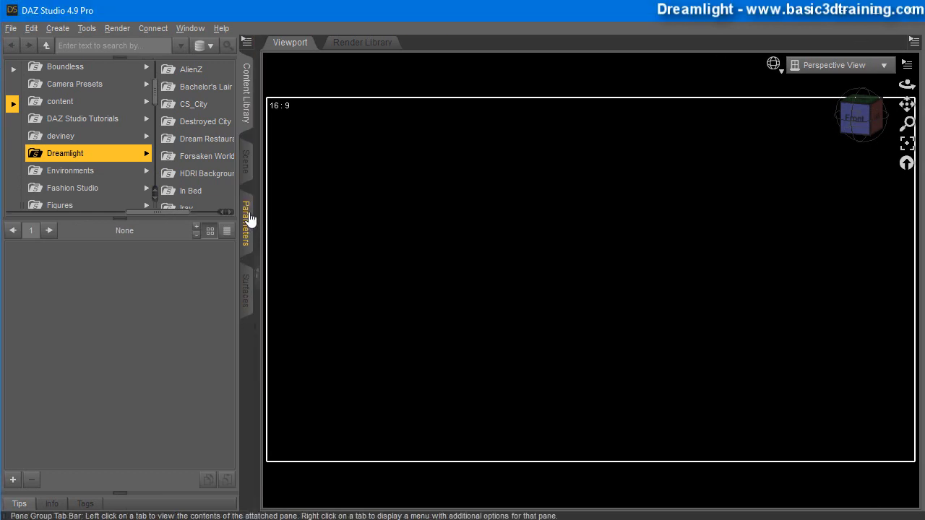
pyautogui.moveTo(144, 214); pyautogui.dragTo(123, 214)
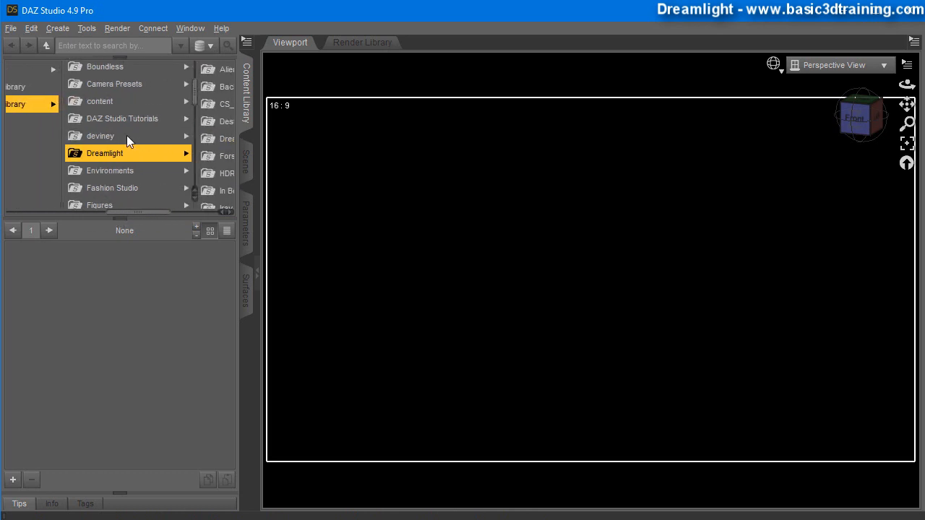
# Open the Props > Architecture > Aako > Abandoned Factory folder in the content library.
pyautogui.scroll(-7, 121, 130)
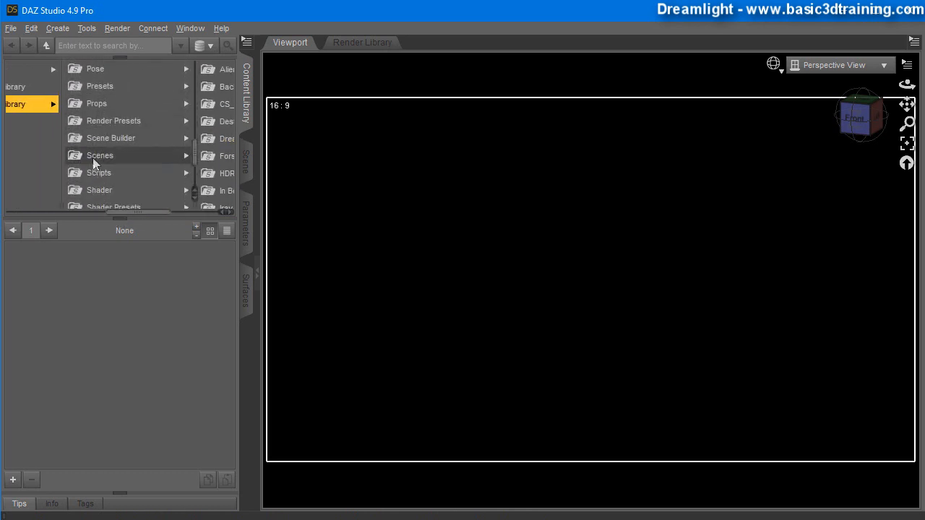
pyautogui.click(93, 101)
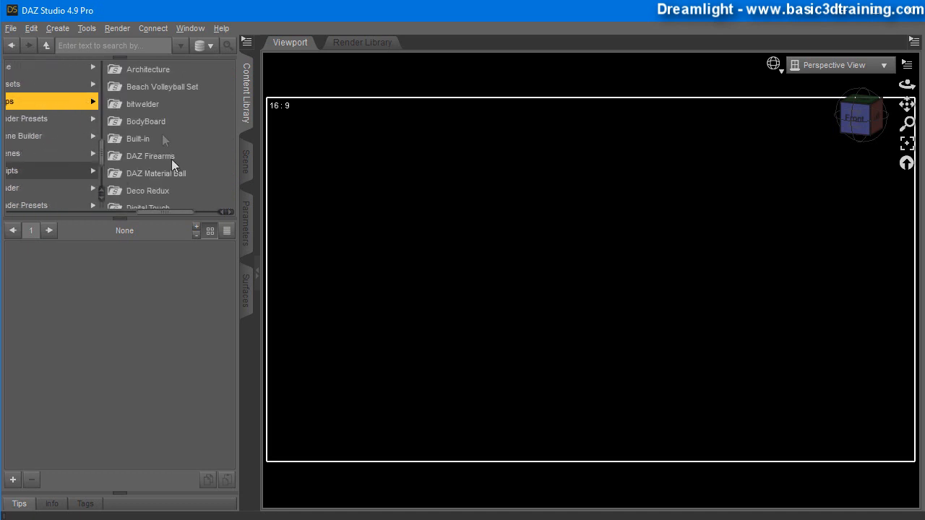
pyautogui.click(148, 69)
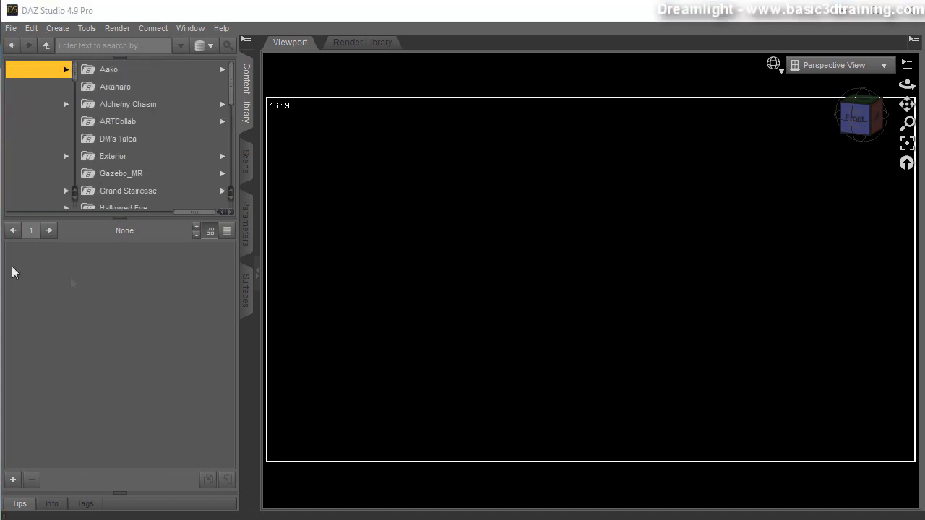
pyautogui.click(110, 69)
pyautogui.click(149, 70)
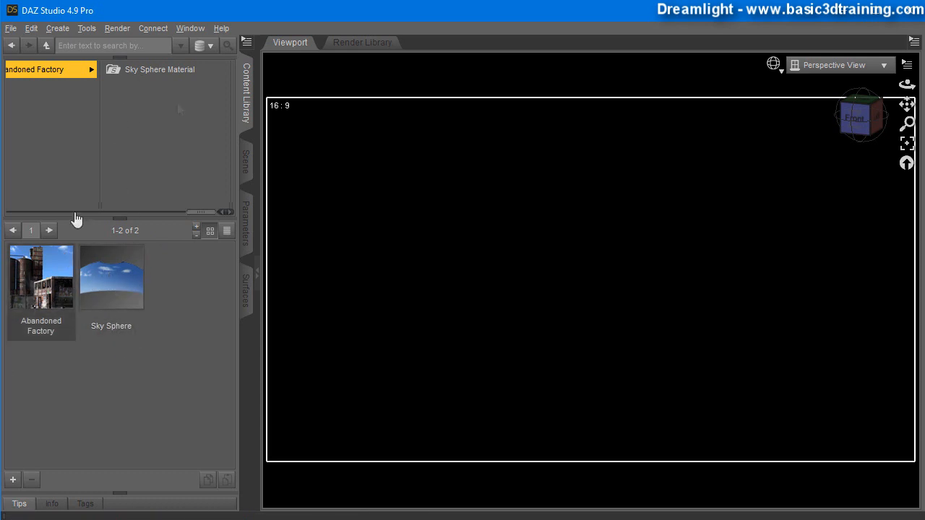
# Check the Sky Sphere Material subfolder, return to its parent folder and load the Abandoned Factory set into the scene.
pyautogui.click(131, 74)
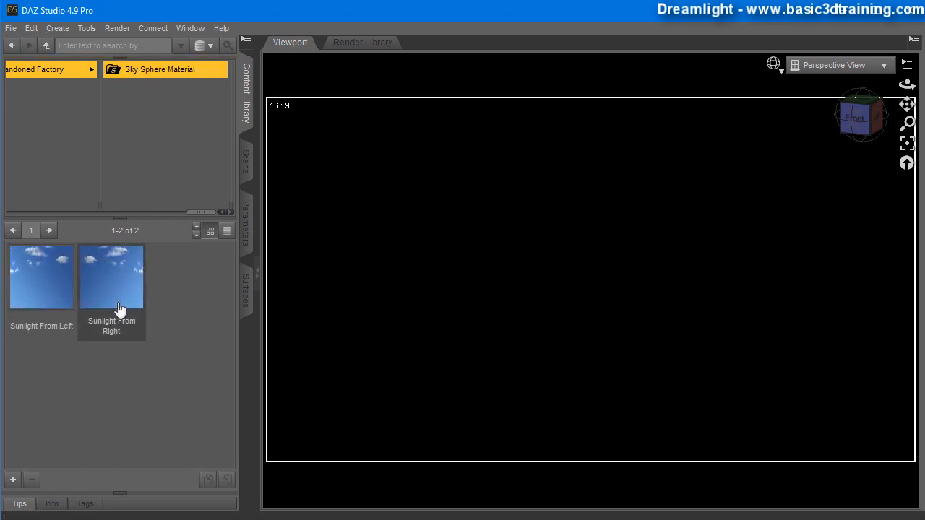
pyautogui.click(45, 73)
pyautogui.doubleClick(43, 278)
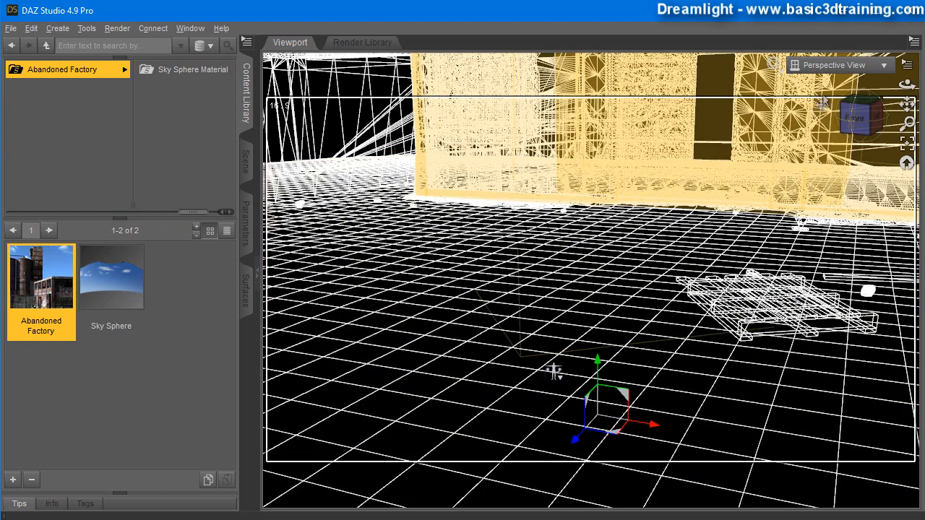
# Set the viewport's draw style to Texture Shaded.
pyautogui.click(835, 65)
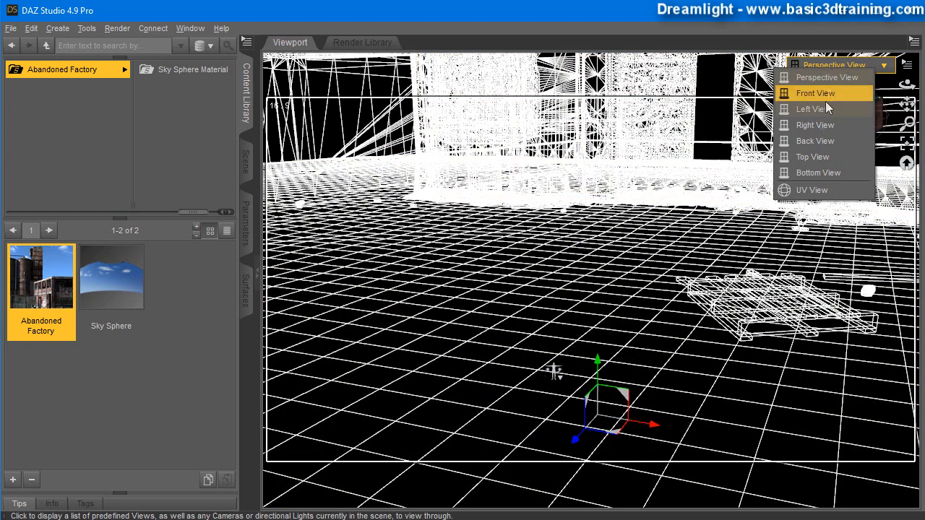
pyautogui.click(120, 16)
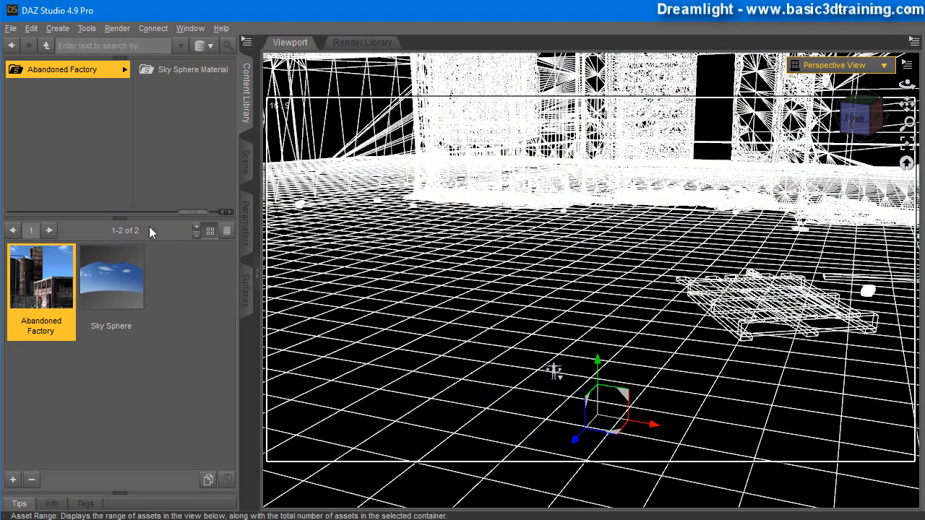
pyautogui.moveTo(188, 219); pyautogui.dragTo(167, 214)
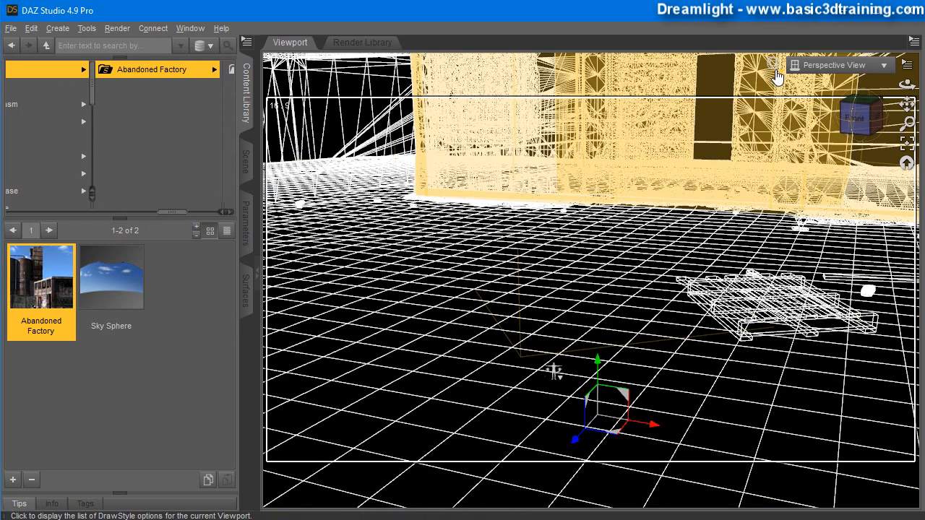
pyautogui.click(792, 67)
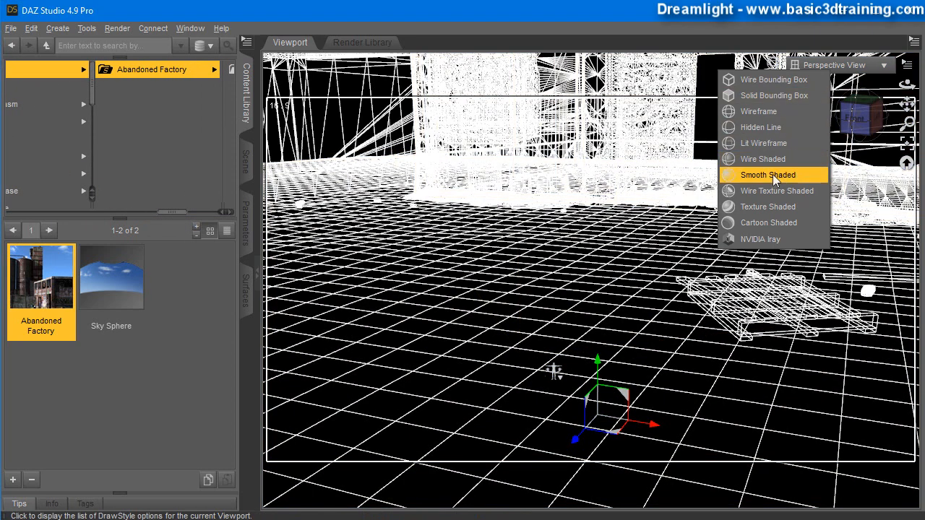
pyautogui.click(760, 206)
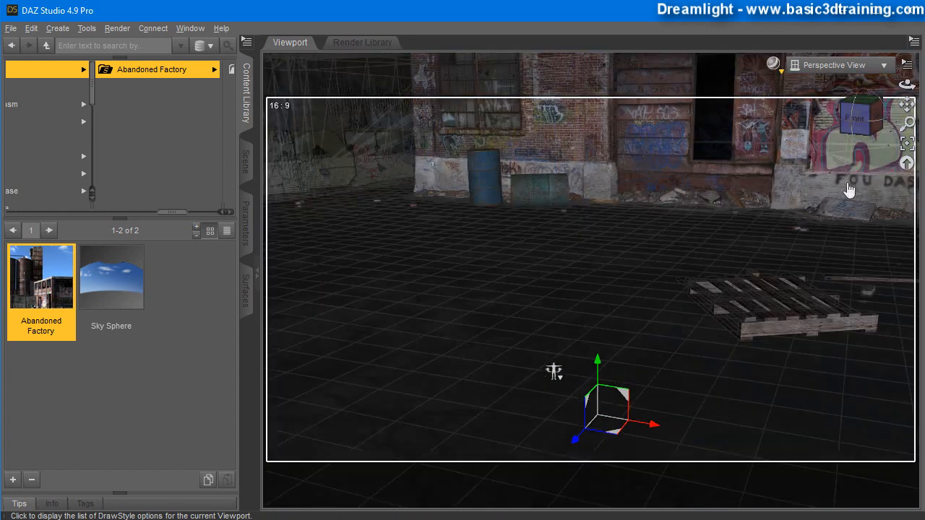
# Load the Sky Sphere from the Abandoned Factory folder into the scene.
pyautogui.moveTo(908, 124); pyautogui.dragTo(908, 140)
pyautogui.moveTo(908, 85)
pyautogui.mouseDown()
pyautogui.moveTo(897, 85)
pyautogui.moveTo(899, 111)
pyautogui.moveTo(908, 86)
pyautogui.mouseUp()
pyautogui.moveTo(907, 123); pyautogui.dragTo(907, 125)
pyautogui.moveTo(907, 85); pyautogui.dragTo(907, 85)
pyautogui.moveTo(907, 125); pyautogui.dragTo(907, 105)
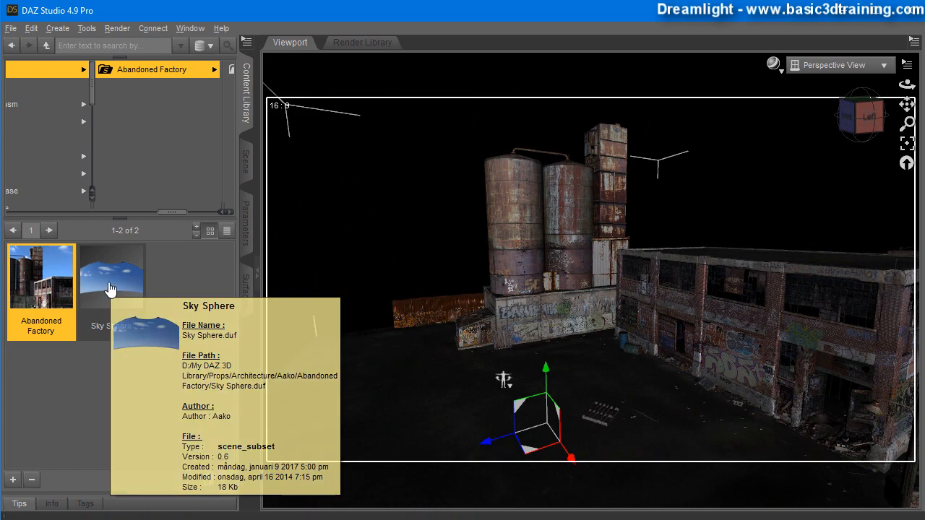
pyautogui.doubleClick(110, 289)
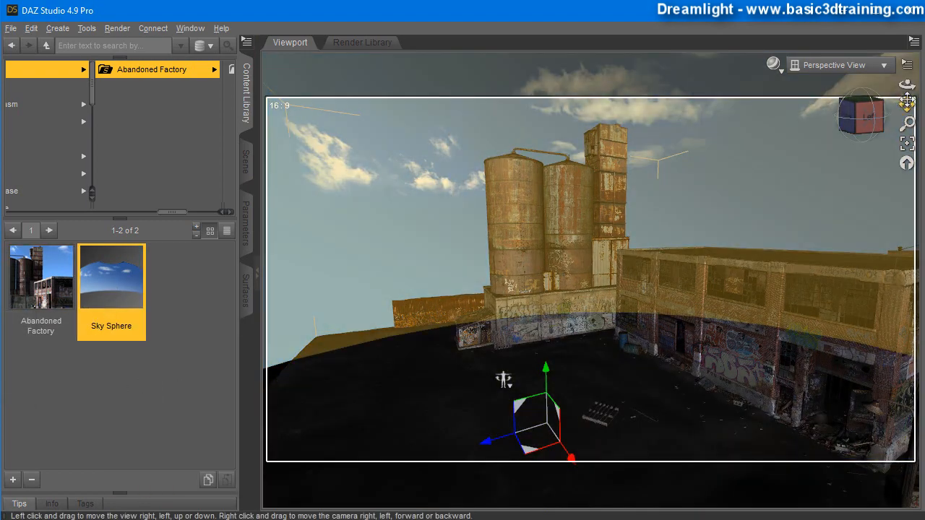
pyautogui.moveTo(907, 85); pyautogui.dragTo(907, 85)
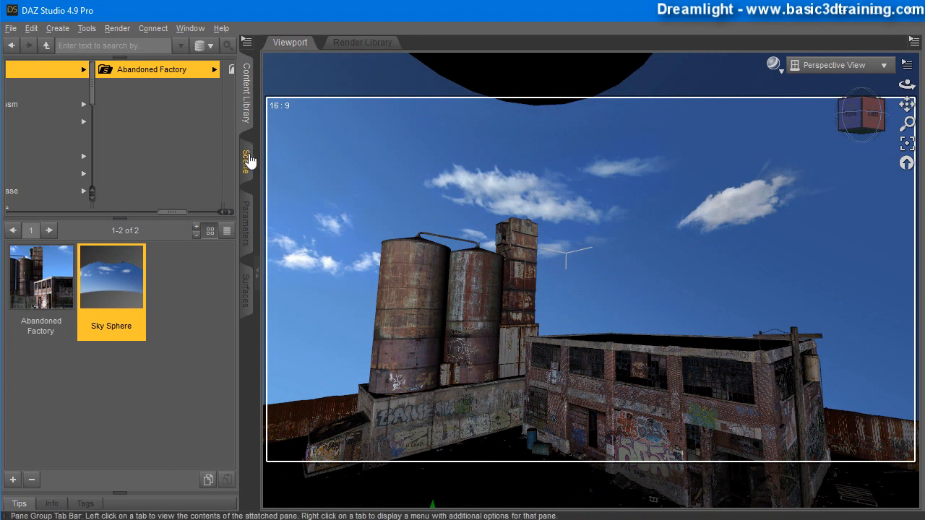
# Select the Sky Sphere in the scene hierarchy and expand its node.
pyautogui.click(246, 160)
pyautogui.click(67, 99)
pyautogui.click(38, 99)
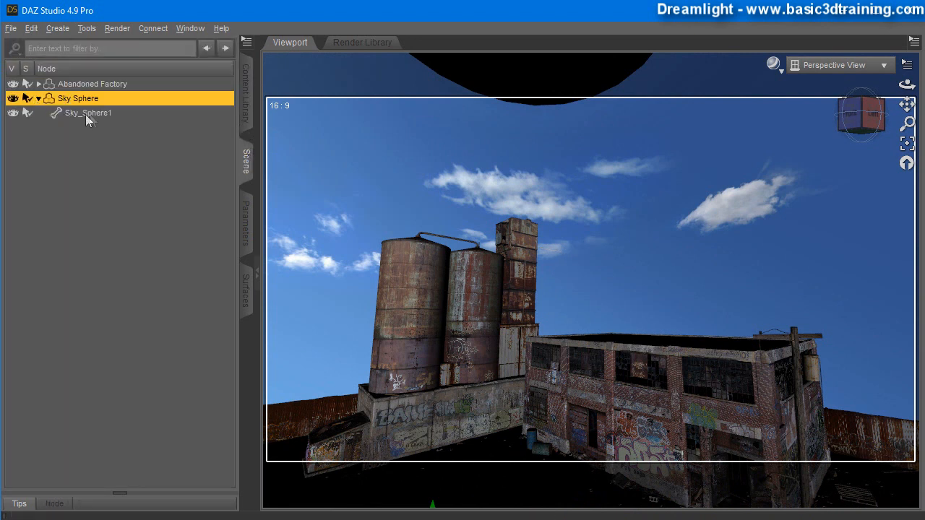
# From the Sky Sphere Material folder, try Sunlight From Right on the Sky Sphere and apply Sunlight From Left.
pyautogui.click(245, 108)
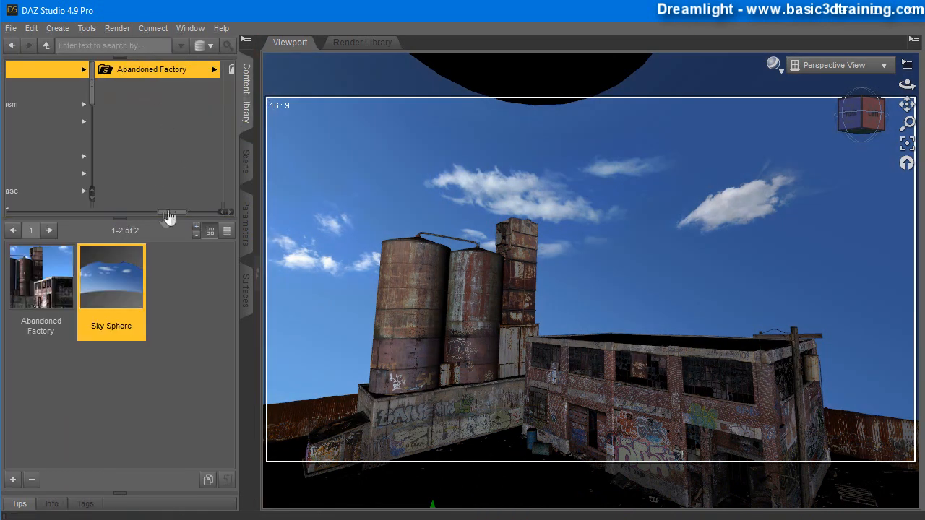
pyautogui.moveTo(160, 219); pyautogui.dragTo(185, 215)
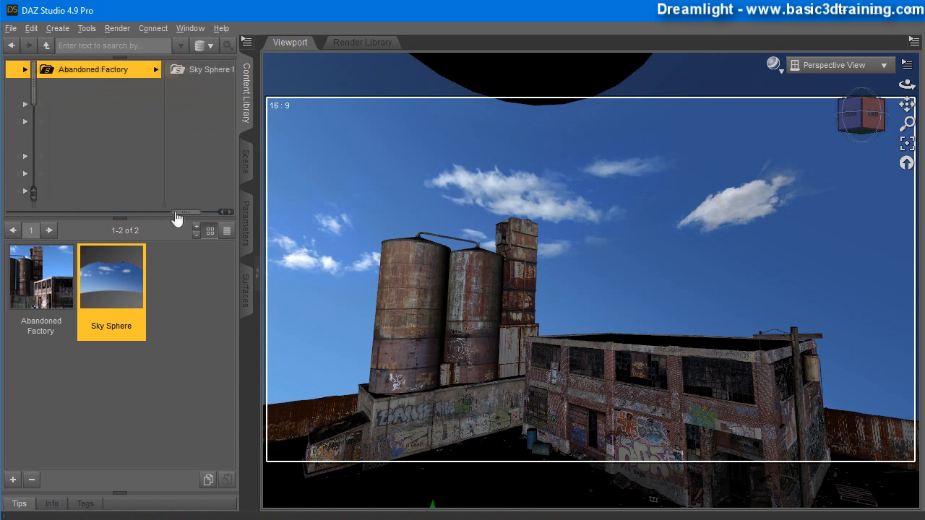
pyautogui.click(163, 69)
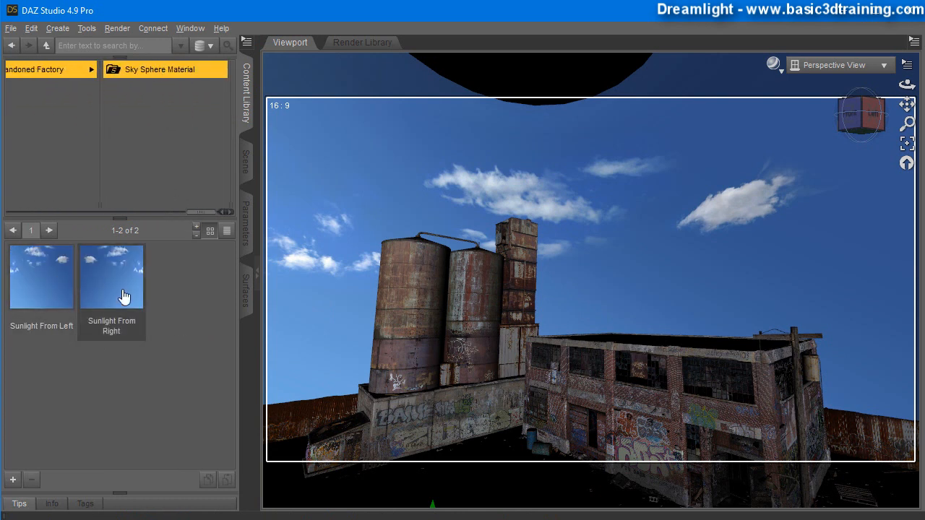
pyautogui.click(29, 281)
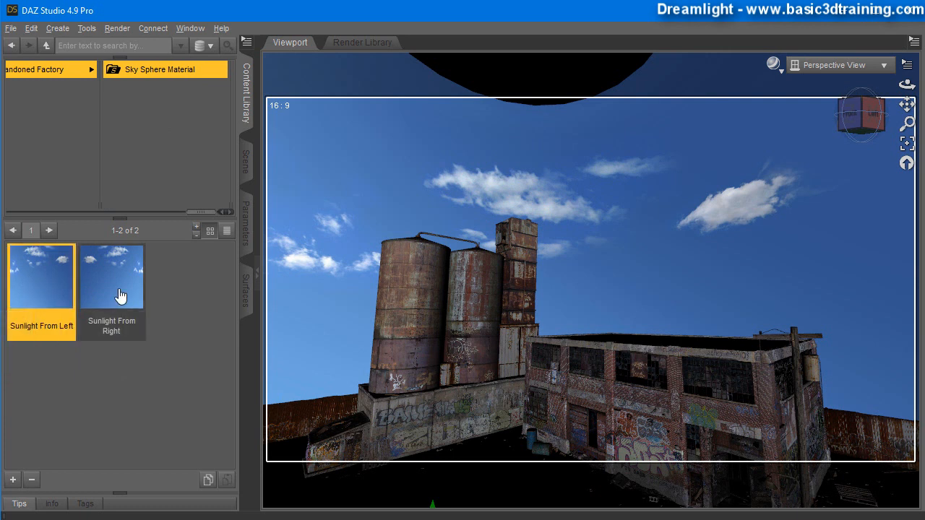
pyautogui.doubleClick(118, 294)
pyautogui.doubleClick(50, 282)
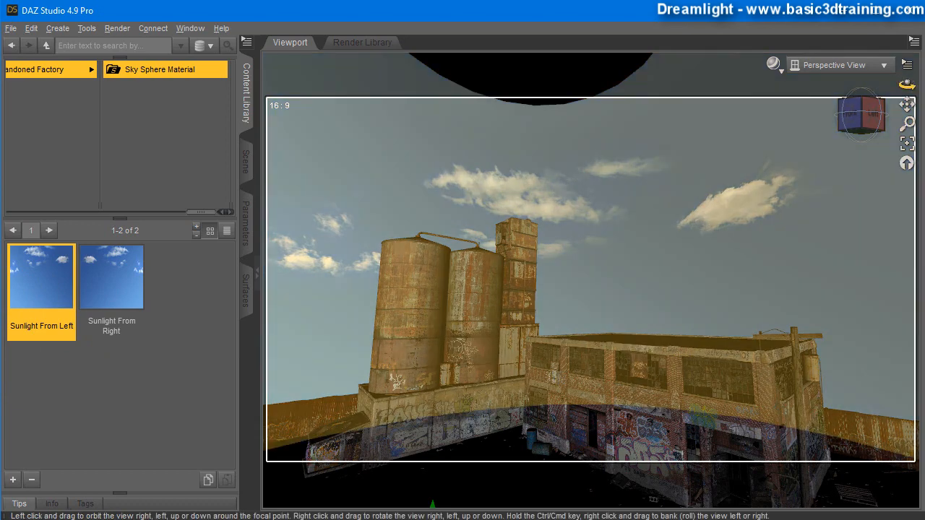
pyautogui.moveTo(907, 84); pyautogui.dragTo(908, 120)
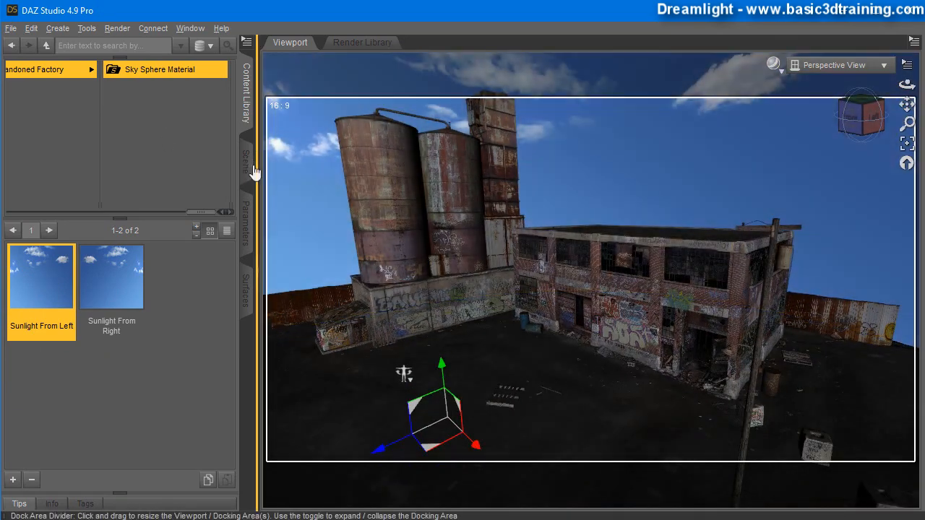
pyautogui.click(251, 170)
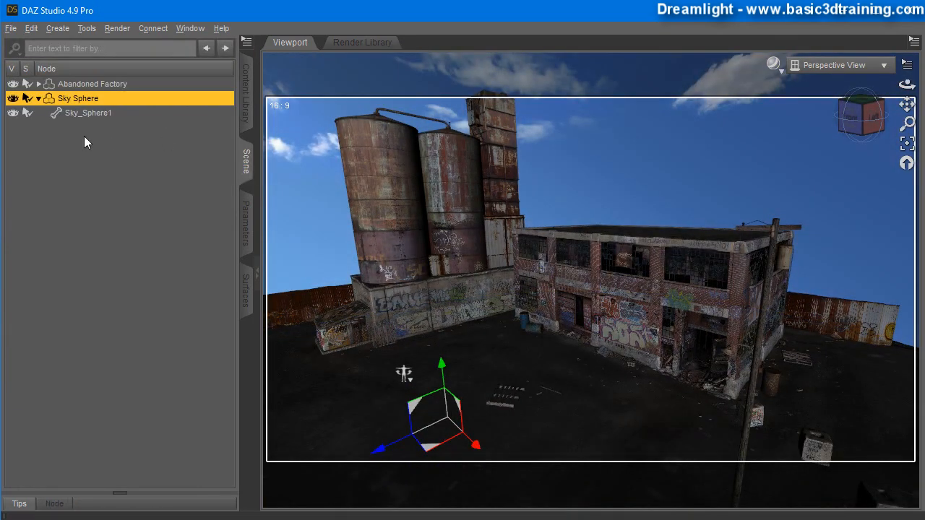
pyautogui.click(246, 92)
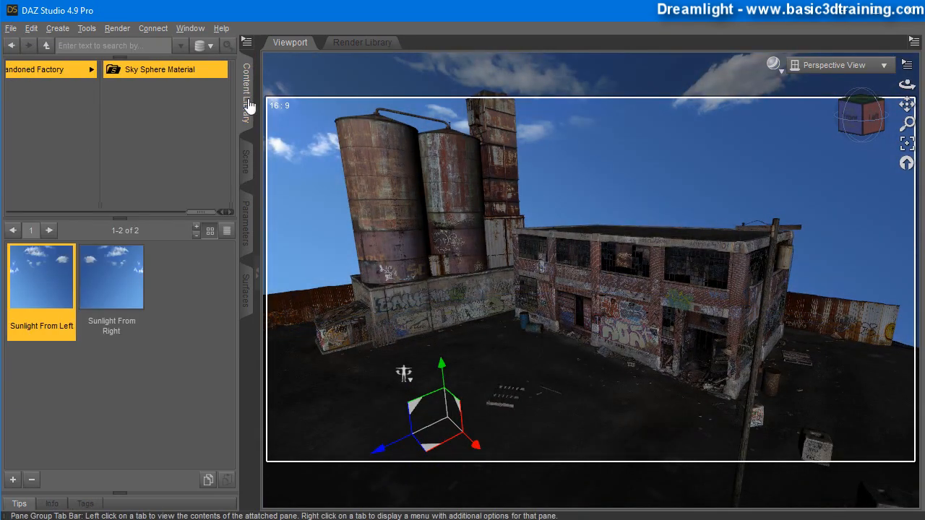
# Open the render settings, switch the render engine to 3Delight and set the image width to 1000 pixels.
pyautogui.click(117, 28)
pyautogui.click(144, 64)
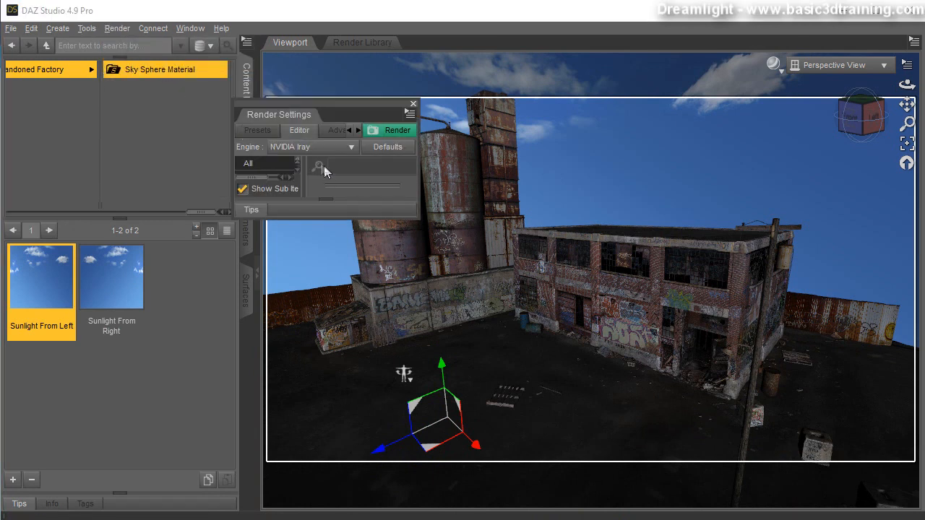
pyautogui.moveTo(416, 217); pyautogui.dragTo(724, 421)
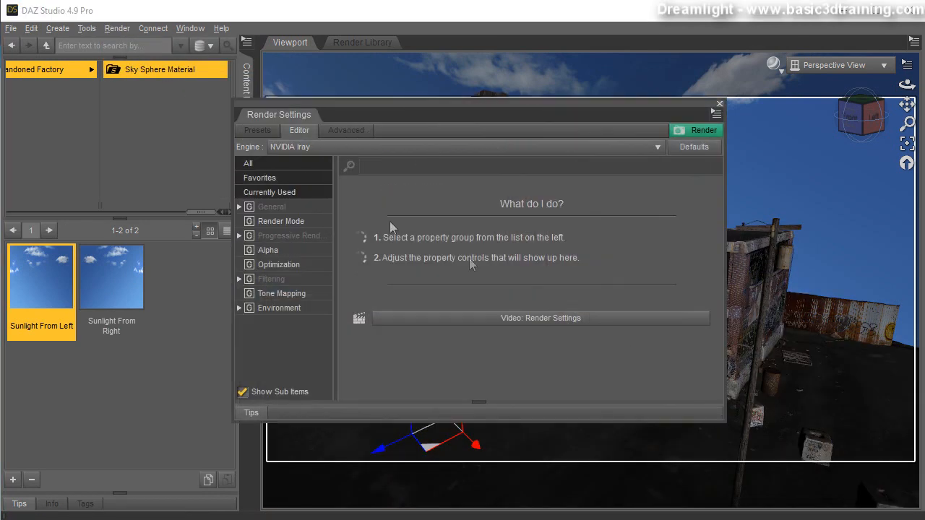
pyautogui.click(318, 148)
pyautogui.click(327, 243)
pyautogui.click(640, 148)
pyautogui.click(556, 166)
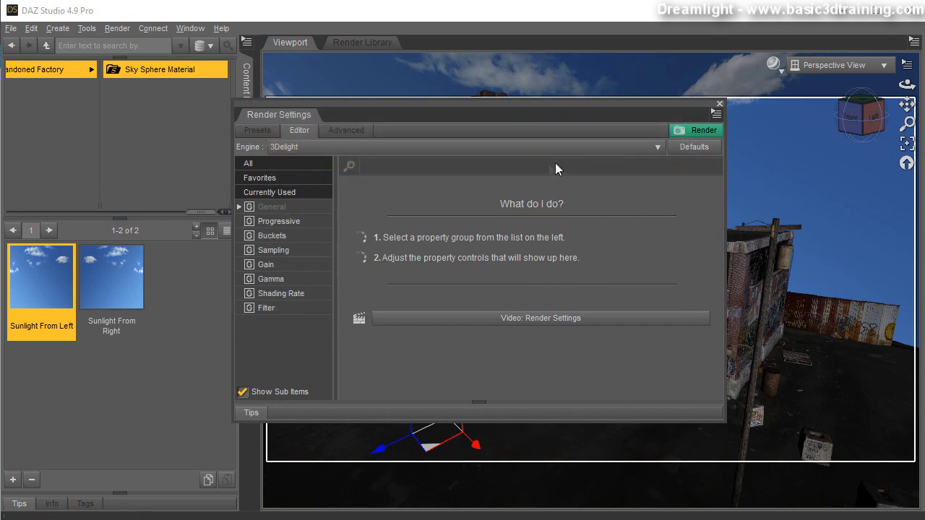
pyautogui.click(257, 212)
pyautogui.write('1000')
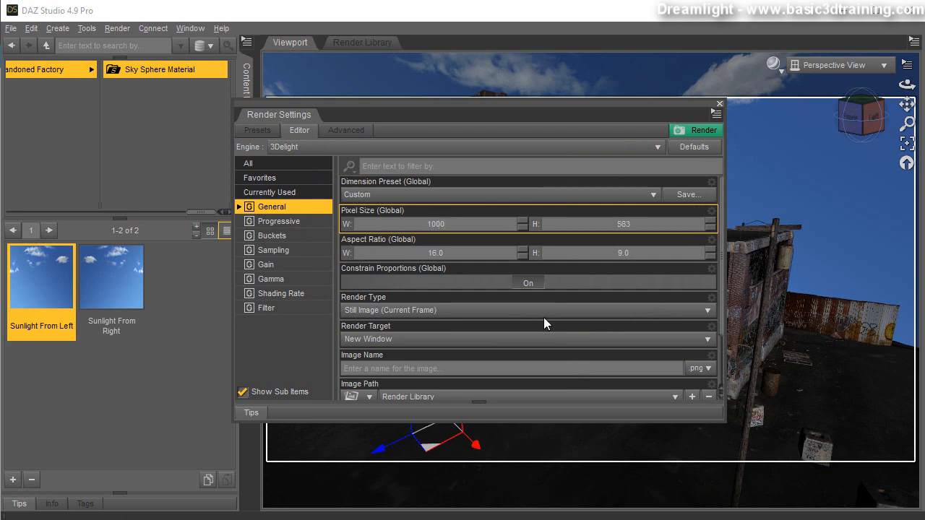
# In the render settings' sampling group, set Pixel Samples (X) and Pixel Samples (Y) to 3.
pyautogui.click(274, 251)
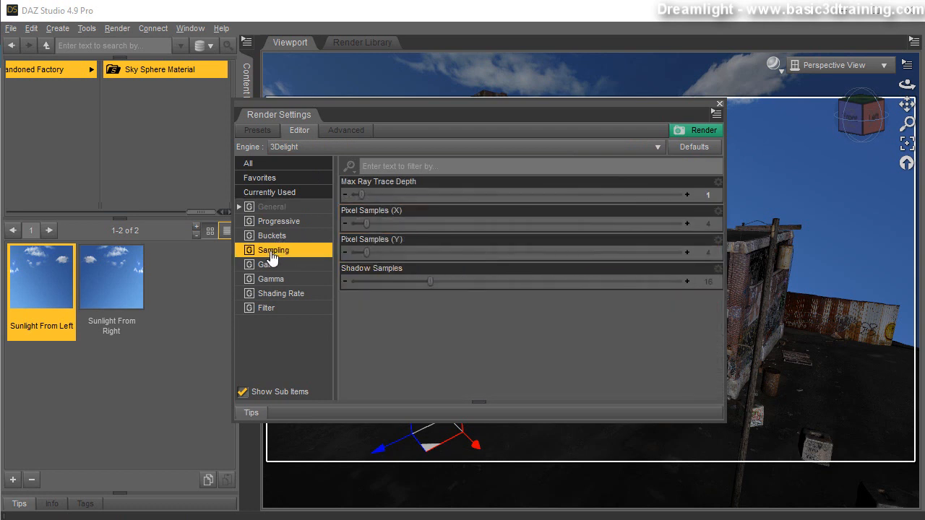
pyautogui.click(708, 224)
pyautogui.write('3')
pyautogui.press('Return')
pyautogui.click(711, 253)
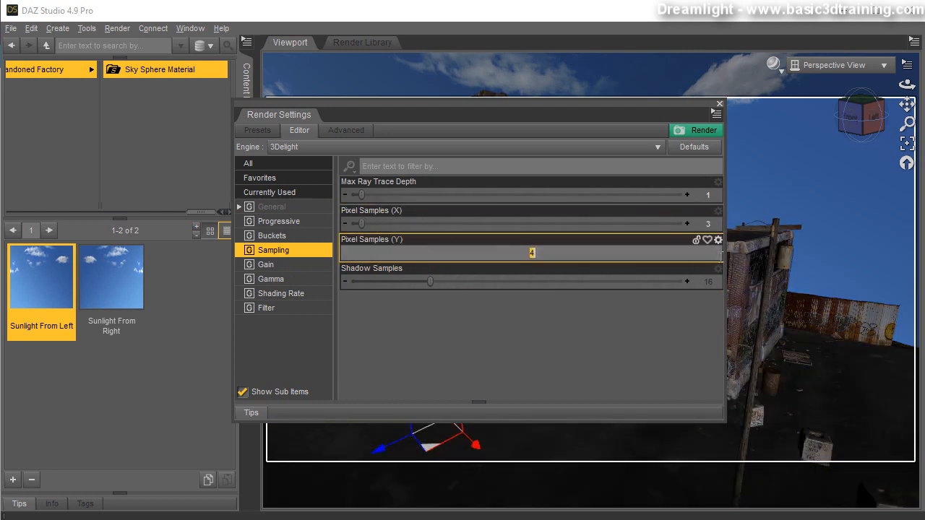
pyautogui.write('3')
pyautogui.press('Return')
# Set the Shading Rate to 1.00 and close the render settings.
pyautogui.click(288, 296)
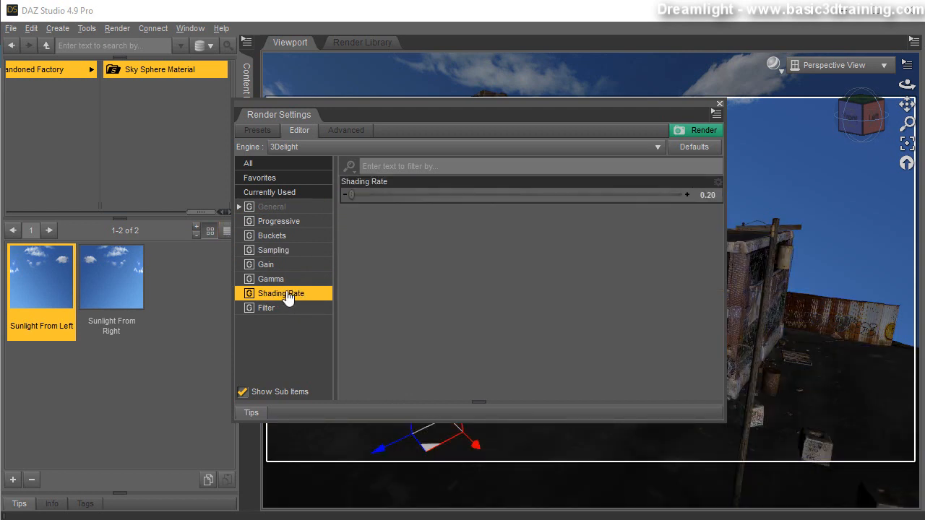
pyautogui.click(707, 194)
pyautogui.write('1')
pyautogui.press('Return')
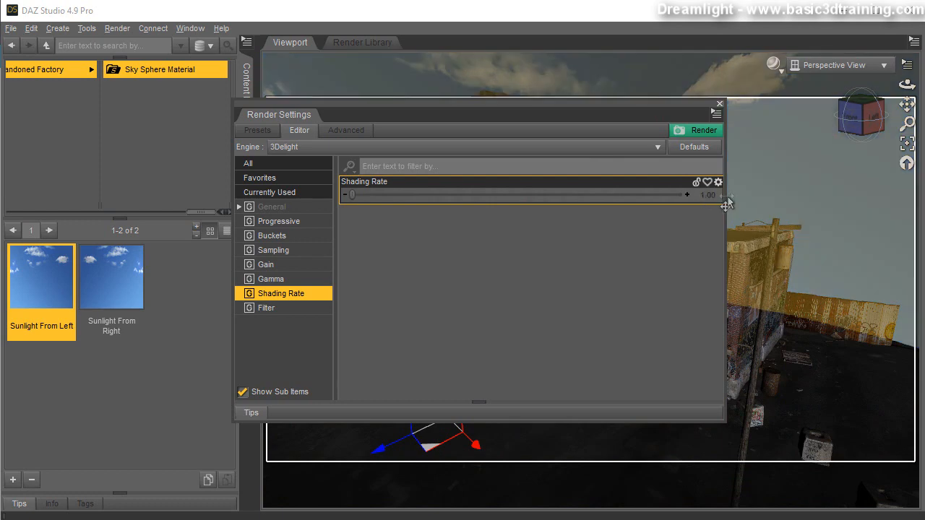
pyautogui.click(720, 104)
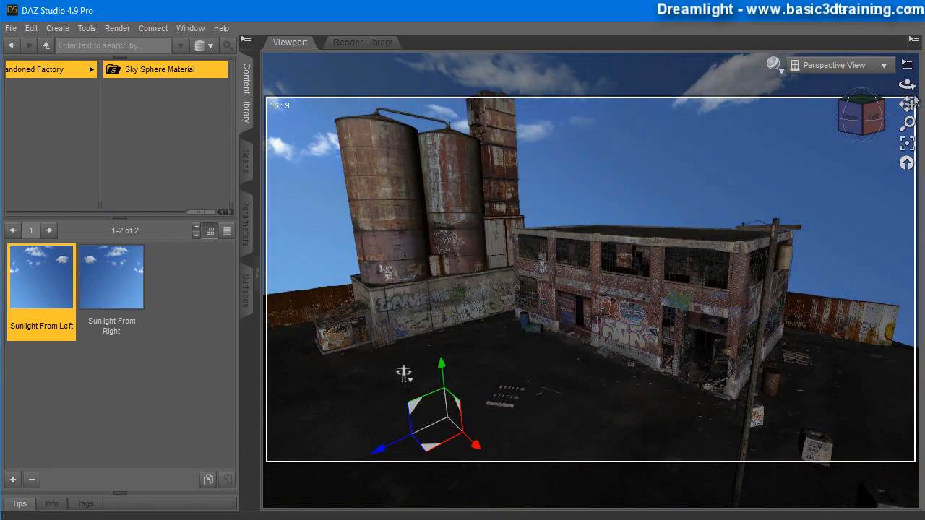
# Render the unlit factory scene from the perspective view and inspect the image in an enlarged render window.
pyautogui.moveTo(907, 84); pyautogui.dragTo(912, 92)
pyautogui.click(117, 28)
pyautogui.click(127, 43)
pyautogui.moveTo(0, 318); pyautogui.dragTo(99, 301)
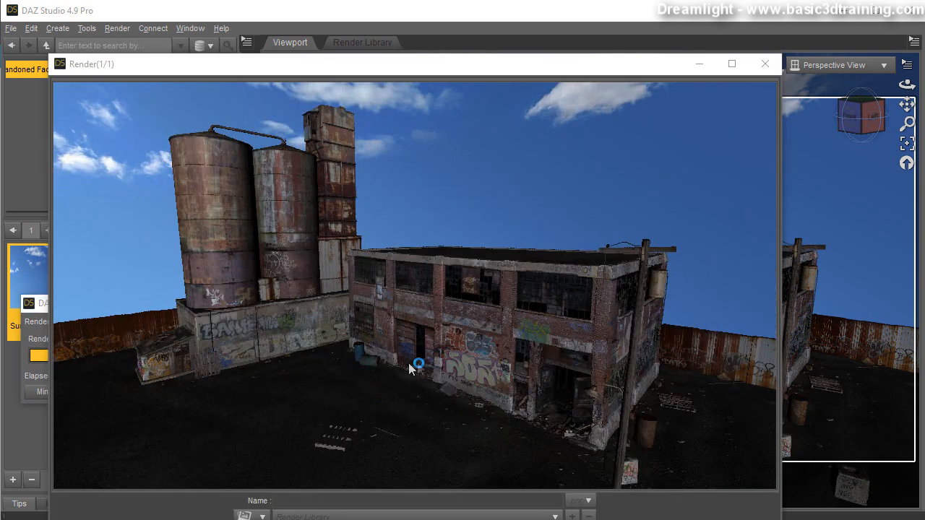
pyautogui.moveTo(178, 68); pyautogui.dragTo(133, 9)
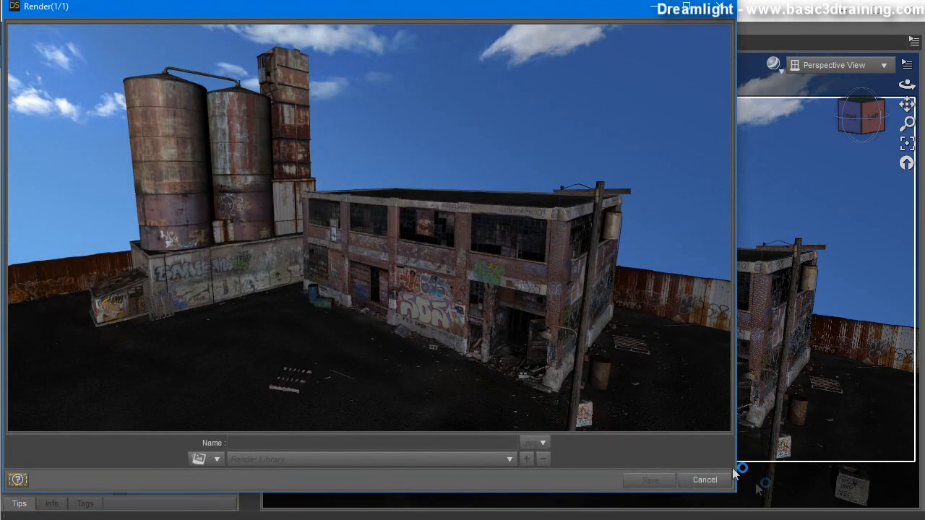
pyautogui.moveTo(734, 493); pyautogui.dragTo(924, 519)
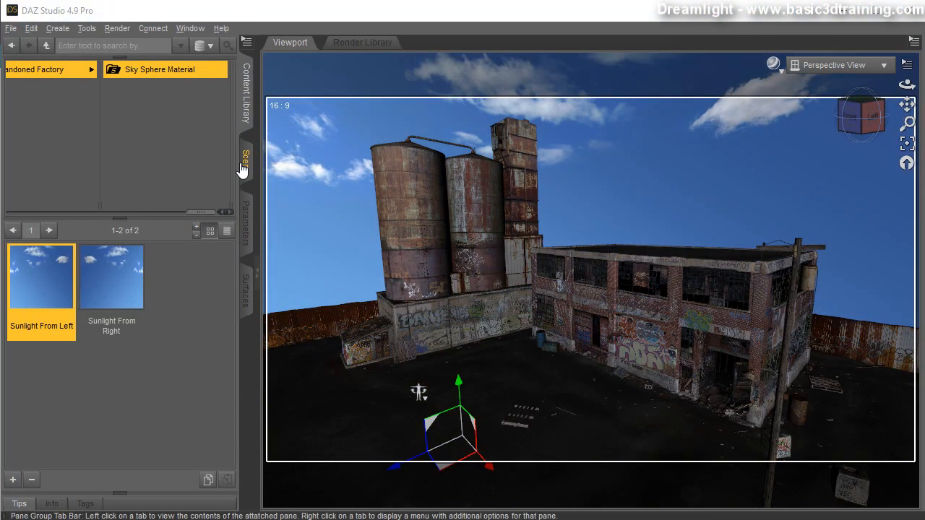
# Load the Sunlight_Left preset into the scene from Light Presets > Aako > Abandoned Factory in the content library.
pyautogui.click(246, 162)
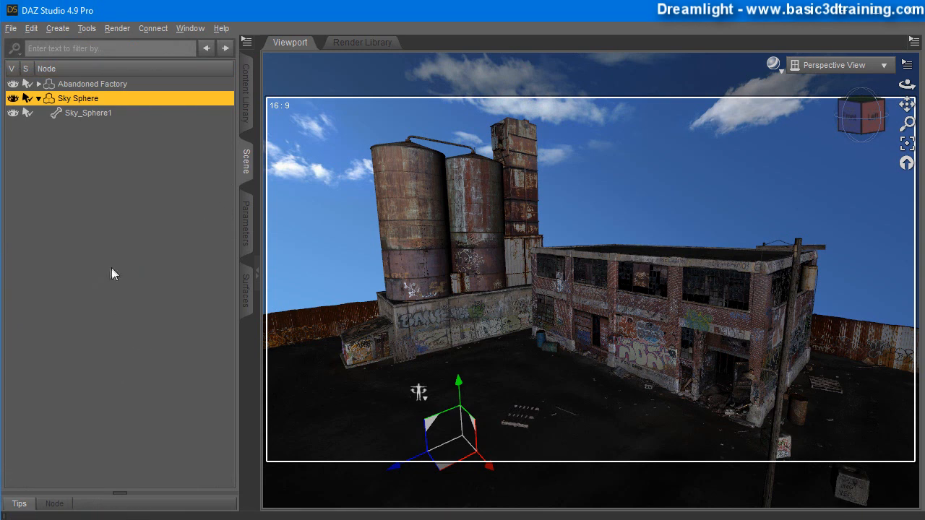
pyautogui.click(246, 109)
pyautogui.moveTo(192, 211); pyautogui.dragTo(66, 212)
pyautogui.scroll(-3, 91, 134)
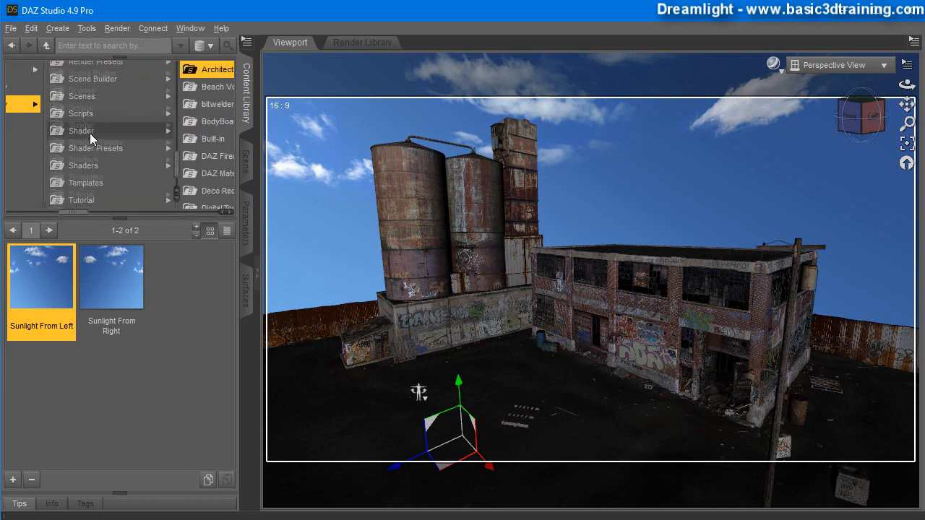
pyautogui.scroll(6, 89, 133)
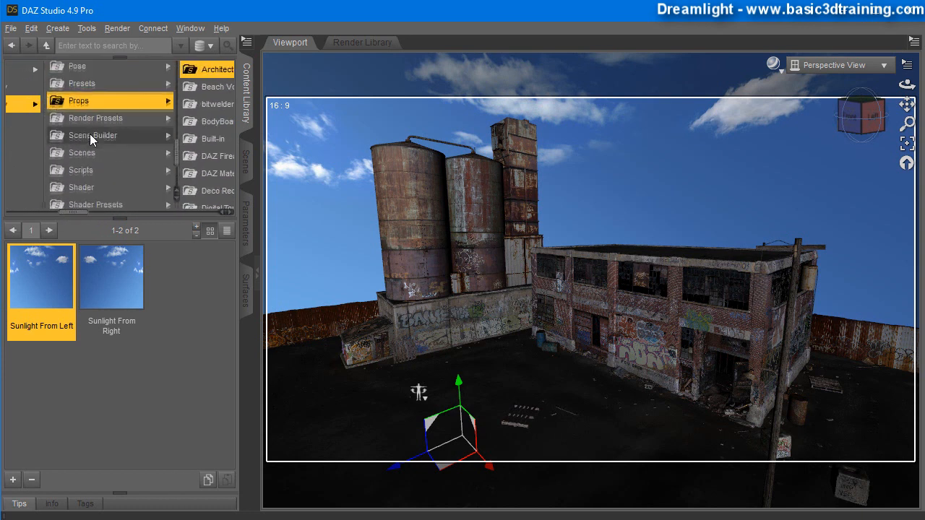
pyautogui.click(84, 126)
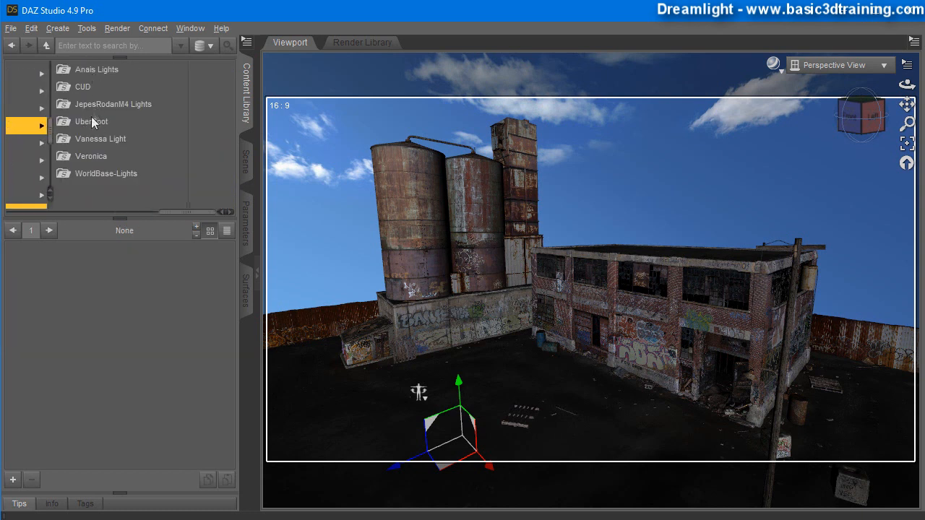
pyautogui.moveTo(182, 218); pyautogui.dragTo(130, 214)
pyautogui.click(84, 109)
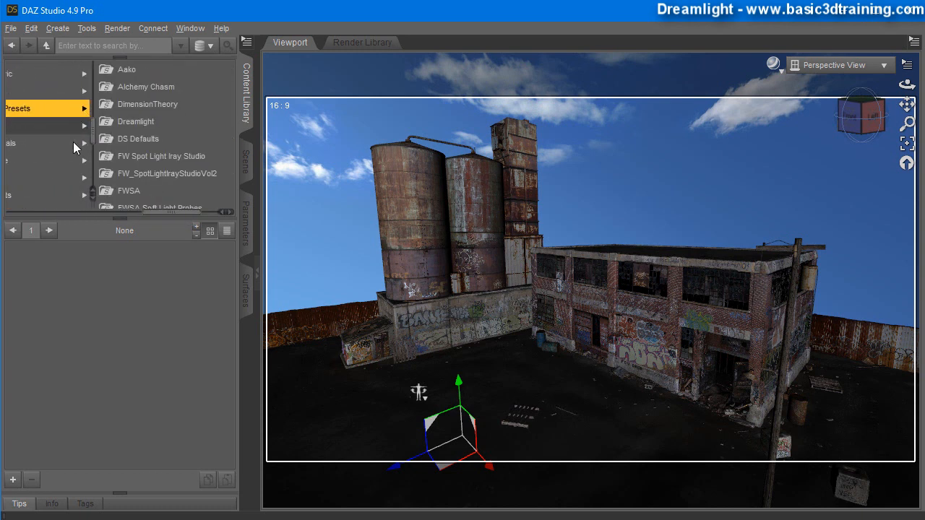
pyautogui.click(130, 73)
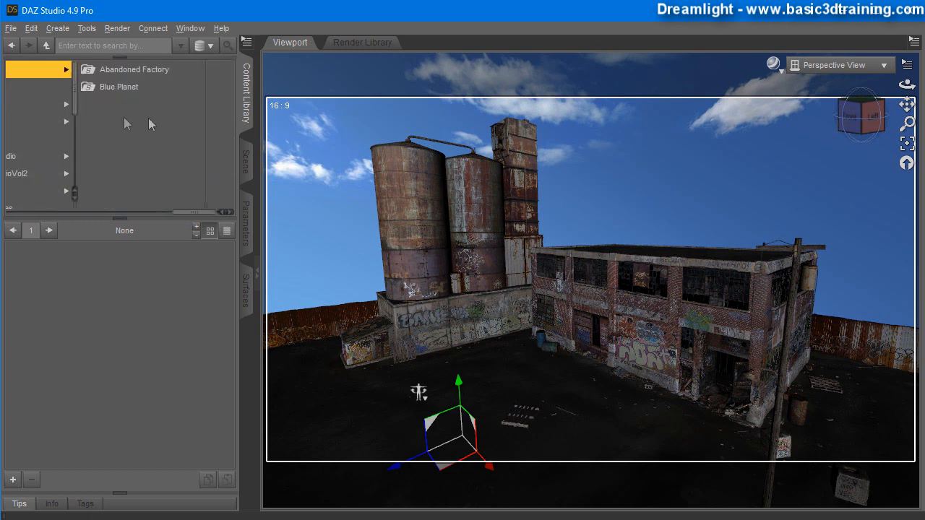
pyautogui.click(121, 73)
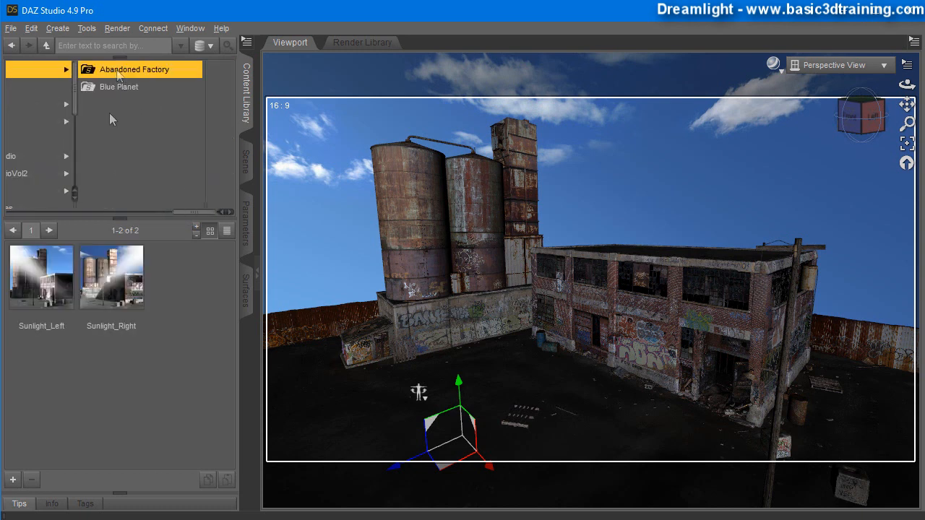
pyautogui.doubleClick(38, 281)
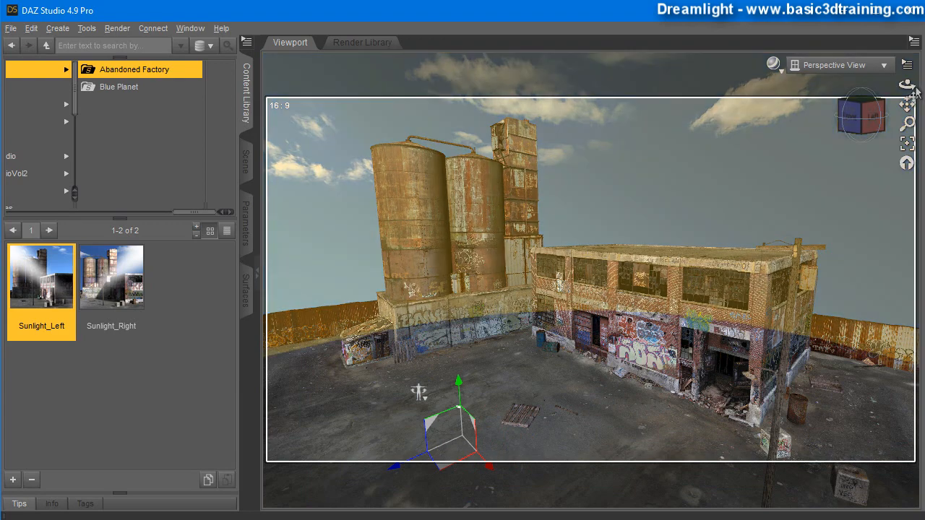
# Render the factory with the Sunlight_Left lighting, inspect the image in a widened render window and close it.
pyautogui.moveTo(909, 86); pyautogui.dragTo(916, 85)
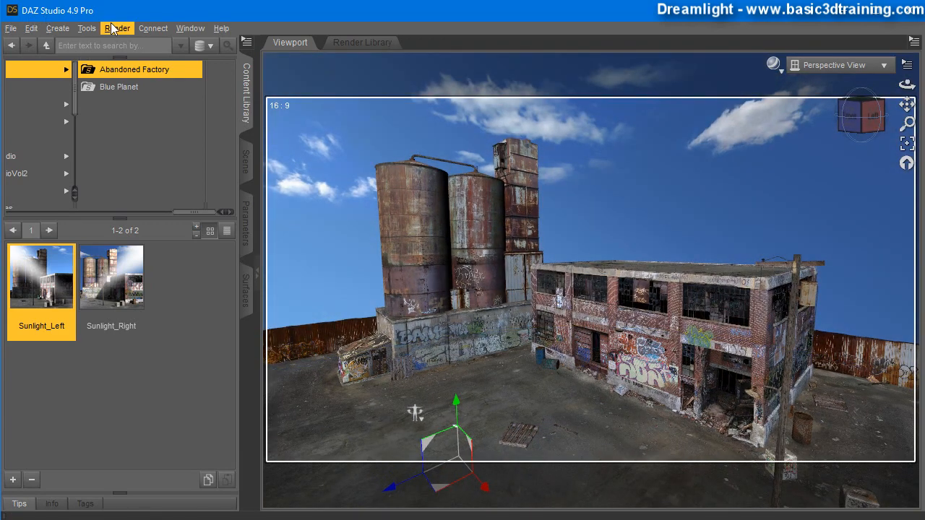
pyautogui.click(115, 28)
pyautogui.click(129, 58)
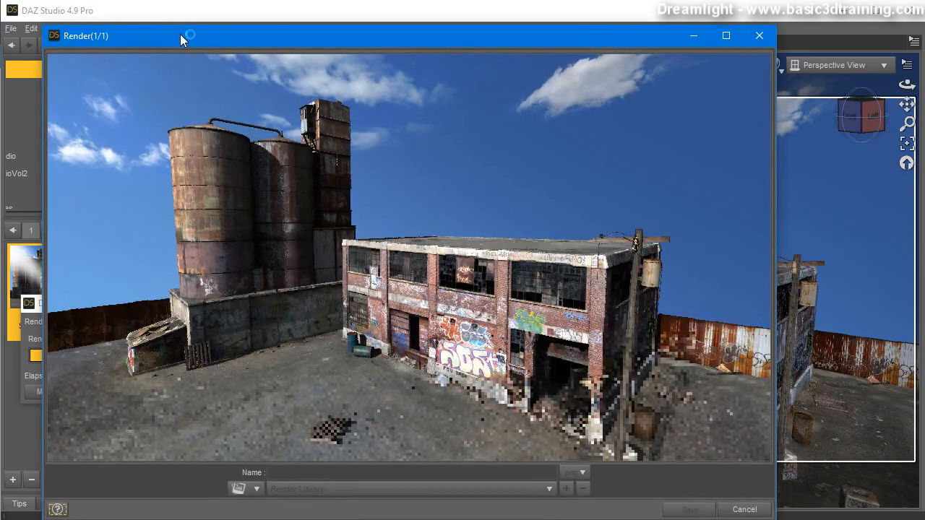
pyautogui.moveTo(778, 518); pyautogui.dragTo(902, 515)
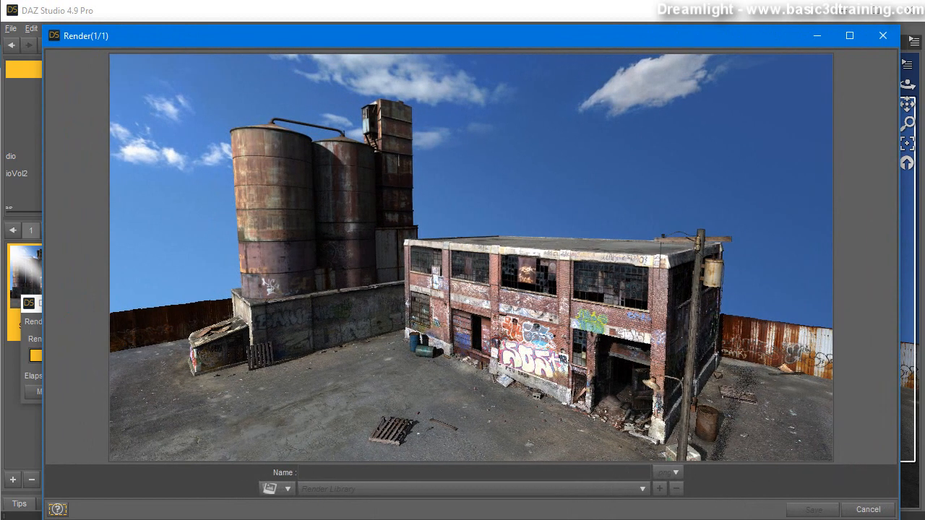
pyautogui.moveTo(355, 37); pyautogui.dragTo(342, 26)
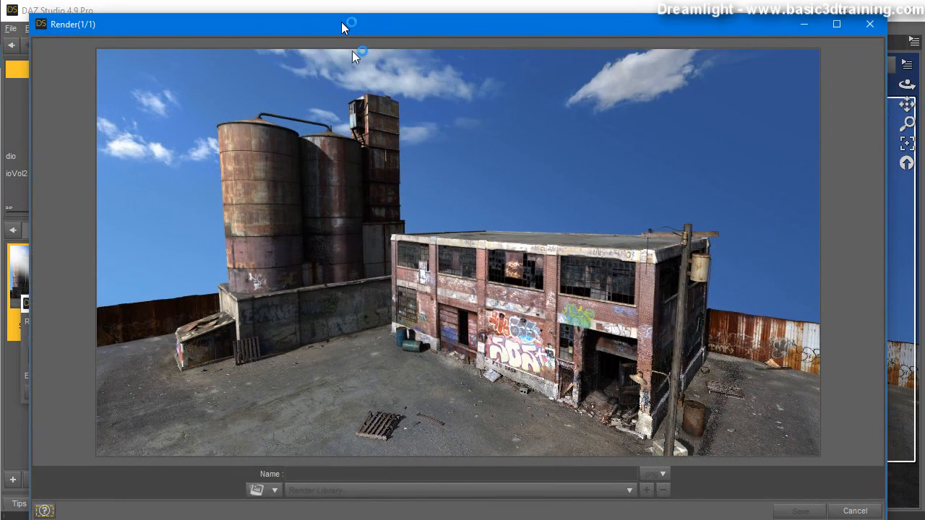
pyautogui.click(855, 512)
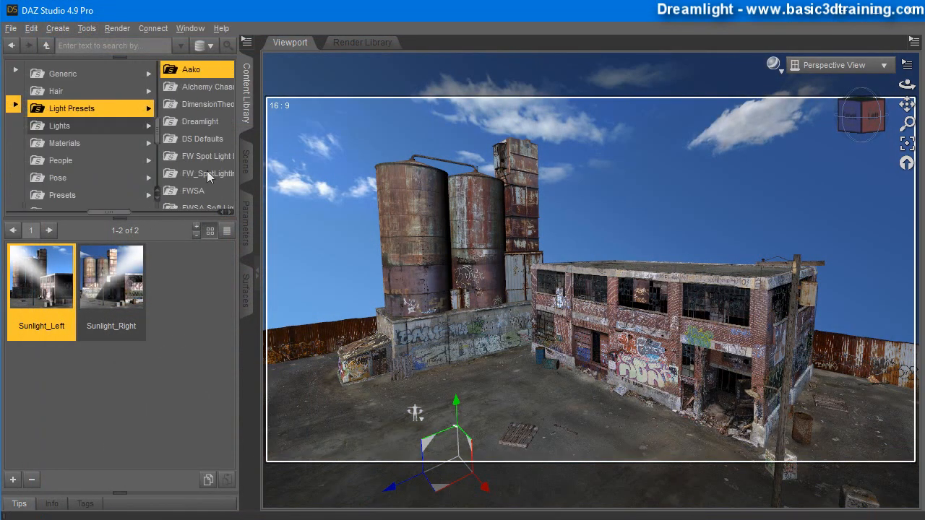
# Select UberEnvironment2 1 in the scene hierarchy, then render a close-up of the factory's broken corner entrance and close the render.
pyautogui.click(246, 164)
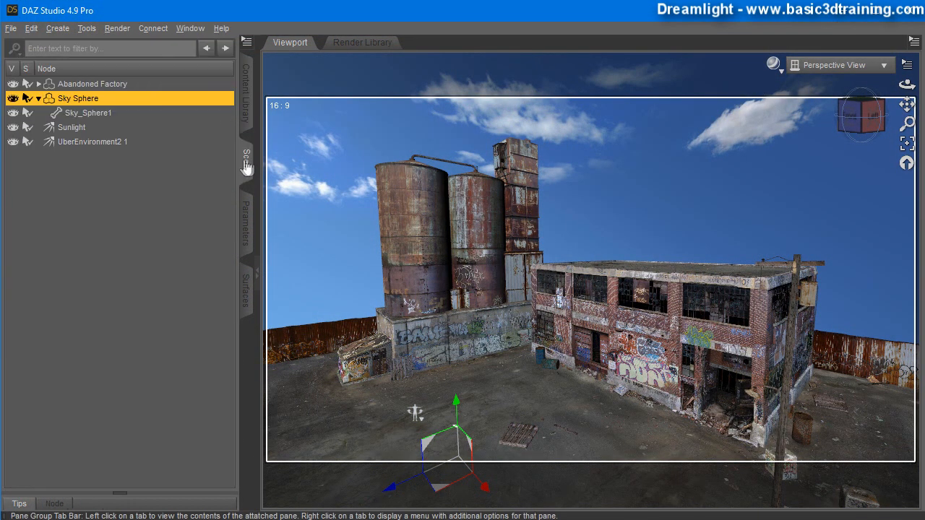
pyautogui.click(81, 143)
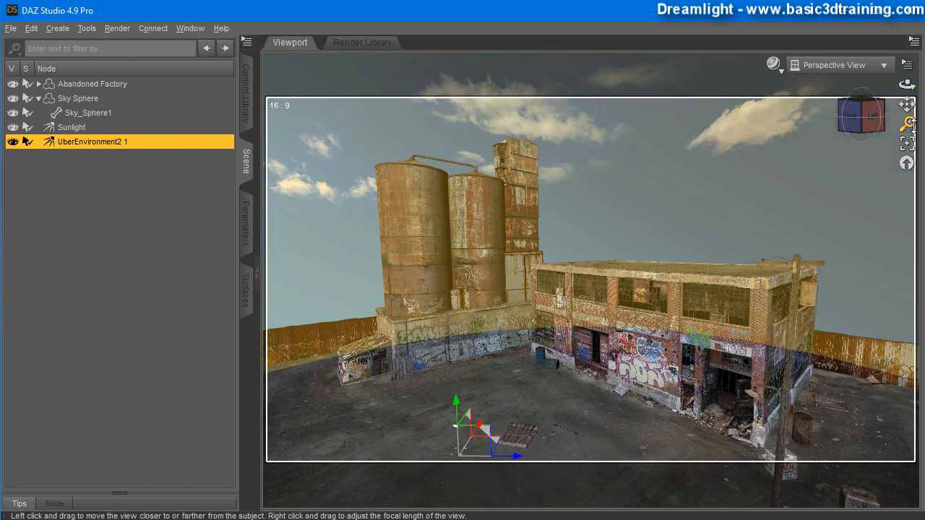
pyautogui.moveTo(907, 122); pyautogui.dragTo(907, 196)
pyautogui.moveTo(907, 104); pyautogui.dragTo(839, 48)
pyautogui.moveTo(908, 124); pyautogui.dragTo(823, 107)
pyautogui.click(116, 28)
pyautogui.click(127, 48)
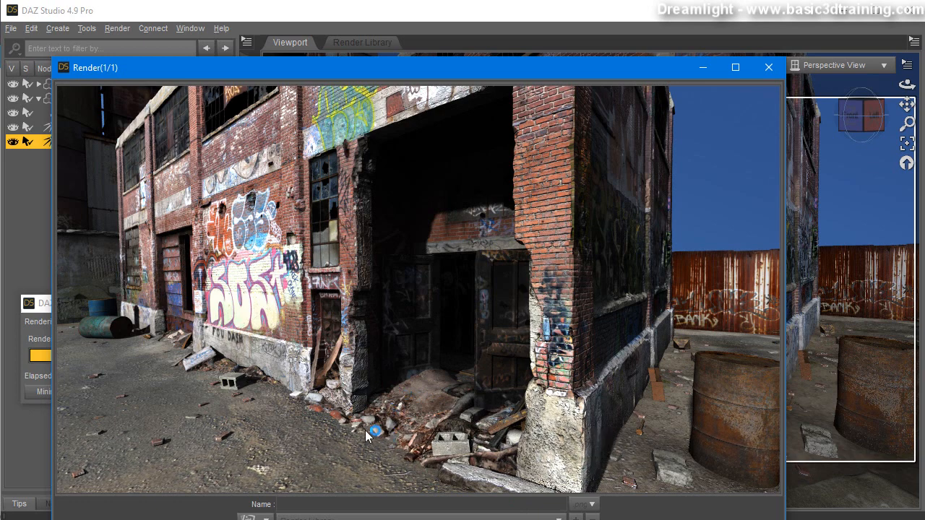
pyautogui.moveTo(348, 67); pyautogui.dragTo(367, 57)
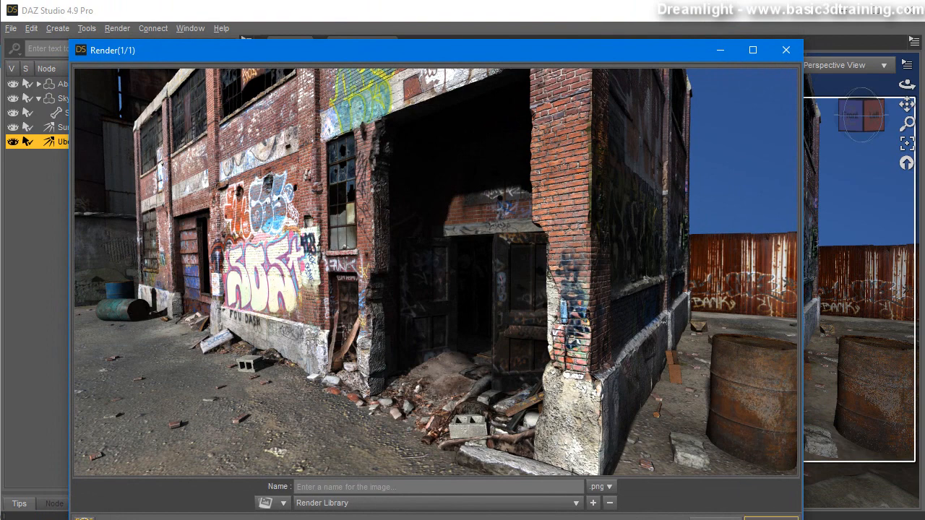
pyautogui.moveTo(416, 57); pyautogui.dragTo(439, 36)
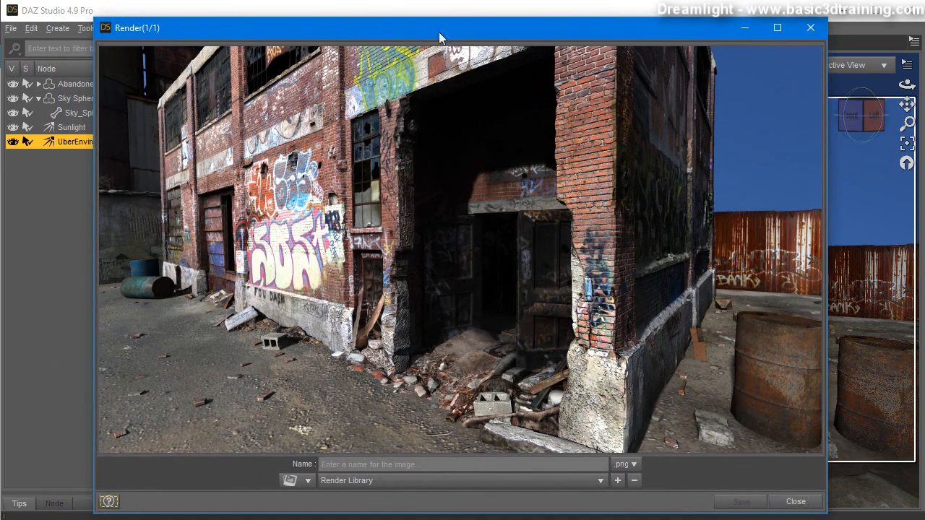
pyautogui.click(796, 508)
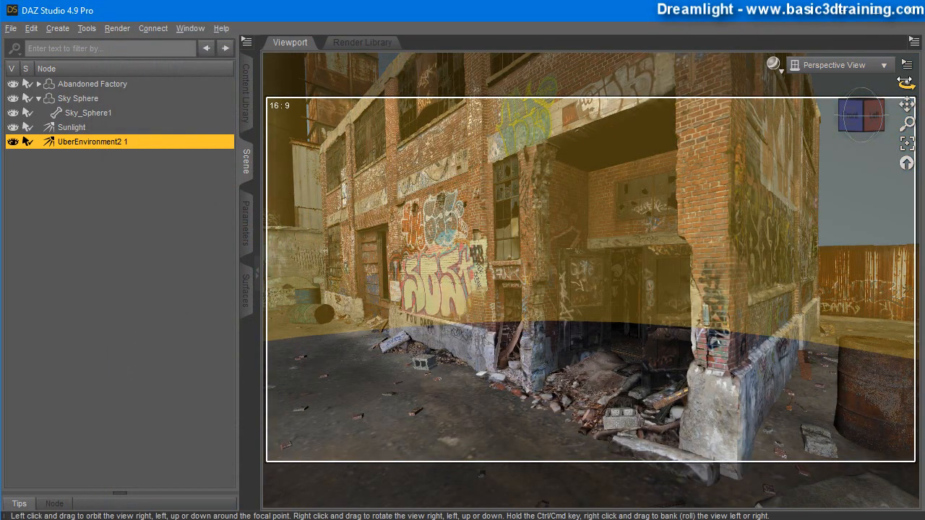
# Render the factory's graffiti-covered front wall with the blue barrels, inspect the image in a widened render window and dismiss the render.
pyautogui.moveTo(907, 86)
pyautogui.mouseDown()
pyautogui.moveTo(924, 85)
pyautogui.moveTo(912, 104)
pyautogui.moveTo(922, 105)
pyautogui.moveTo(913, 105)
pyautogui.moveTo(922, 105)
pyautogui.moveTo(908, 82)
pyautogui.moveTo(923, 85)
pyautogui.moveTo(913, 85)
pyautogui.mouseUp()
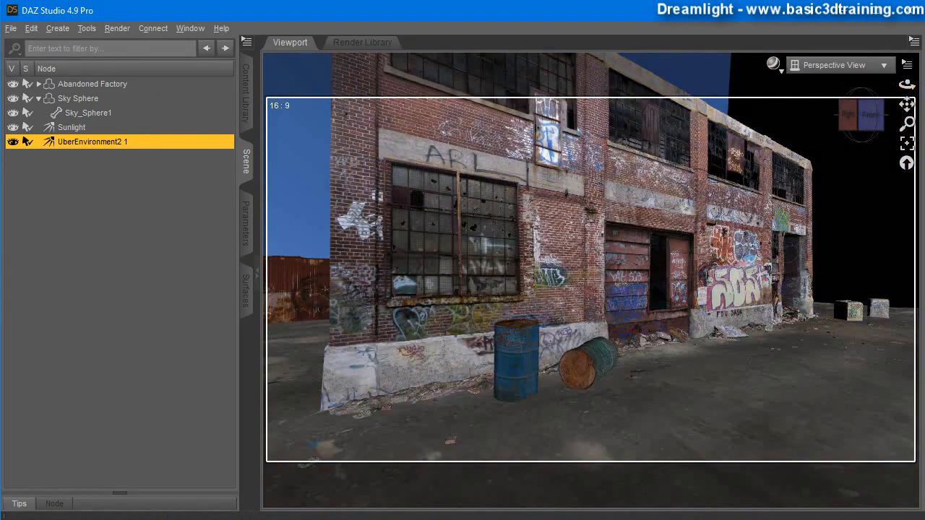
pyautogui.click(118, 28)
pyautogui.click(130, 44)
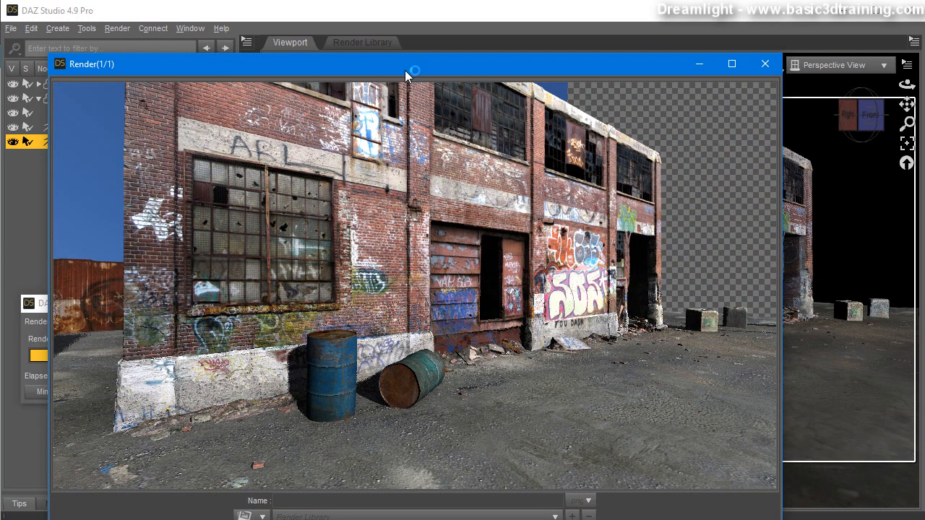
pyautogui.moveTo(405, 70); pyautogui.dragTo(424, 41)
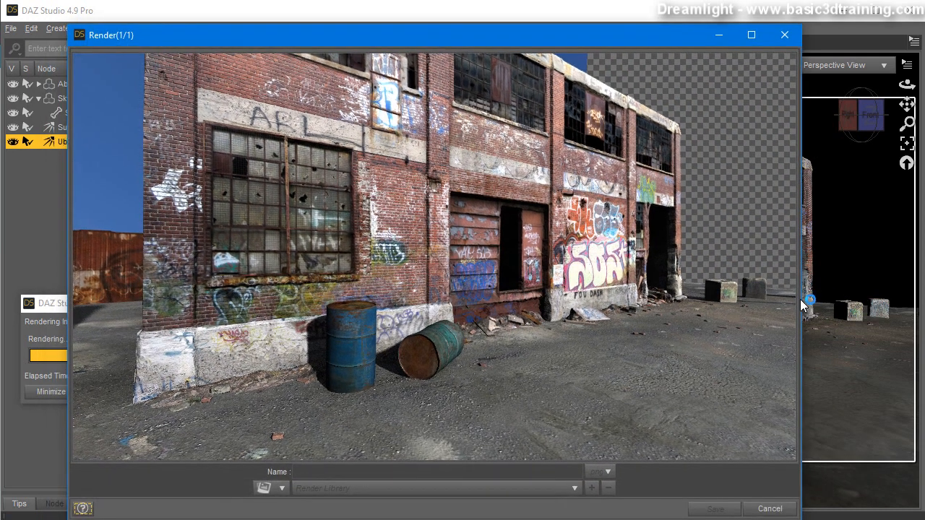
pyautogui.moveTo(800, 299); pyautogui.dragTo(851, 297)
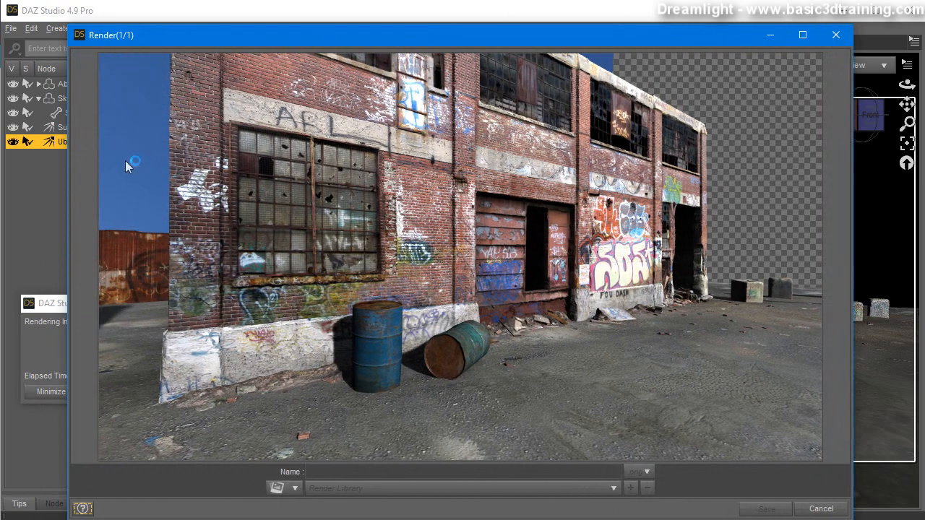
pyautogui.click(808, 510)
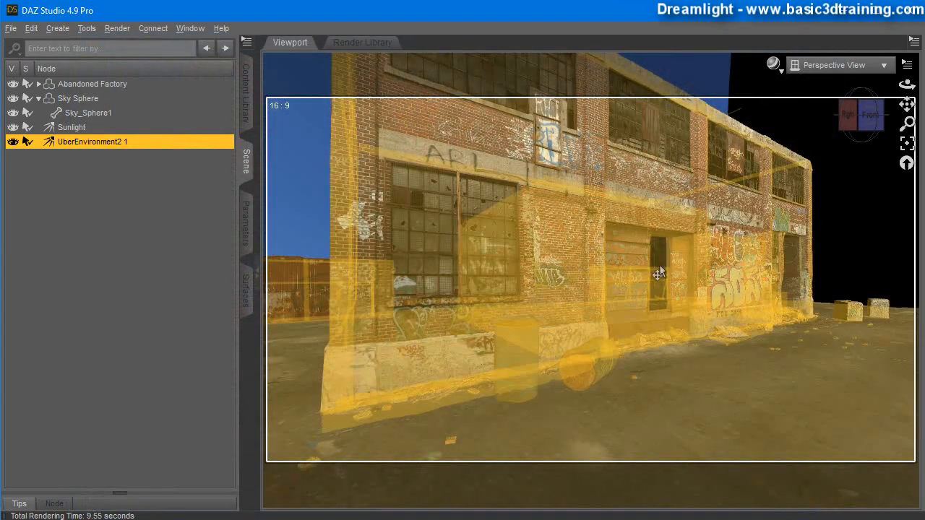
# Delete the Sunlight and UberEnvironment2 1 lights from the scene together.
pyautogui.moveTo(907, 124); pyautogui.dragTo(907, 242)
pyautogui.moveTo(907, 84); pyautogui.dragTo(813, 93)
pyautogui.moveTo(907, 124); pyautogui.dragTo(907, 162)
pyautogui.moveTo(907, 85); pyautogui.dragTo(842, 108)
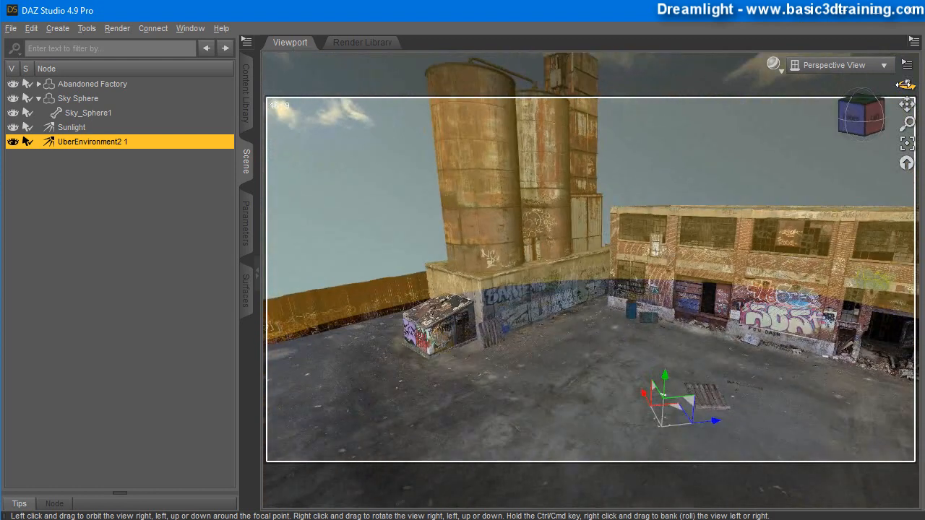
pyautogui.click(84, 275)
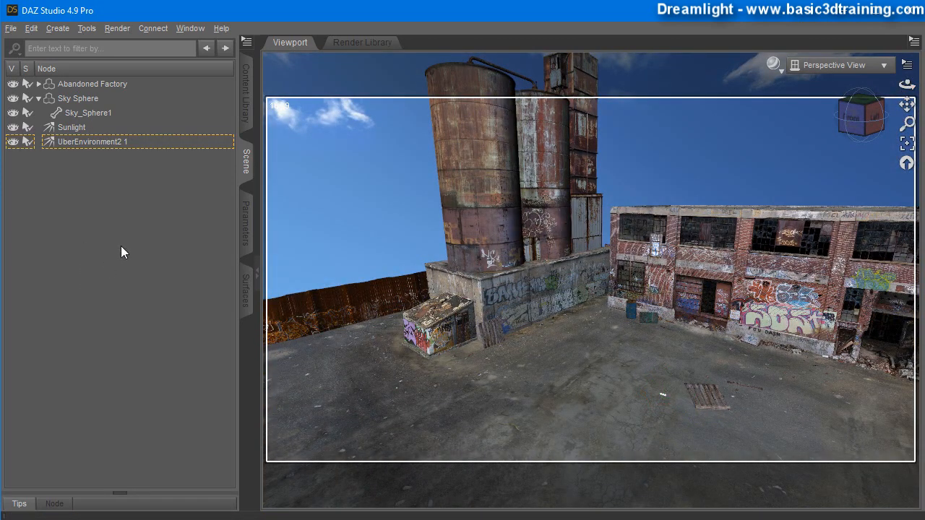
pyautogui.click(74, 100)
pyautogui.click(103, 141)
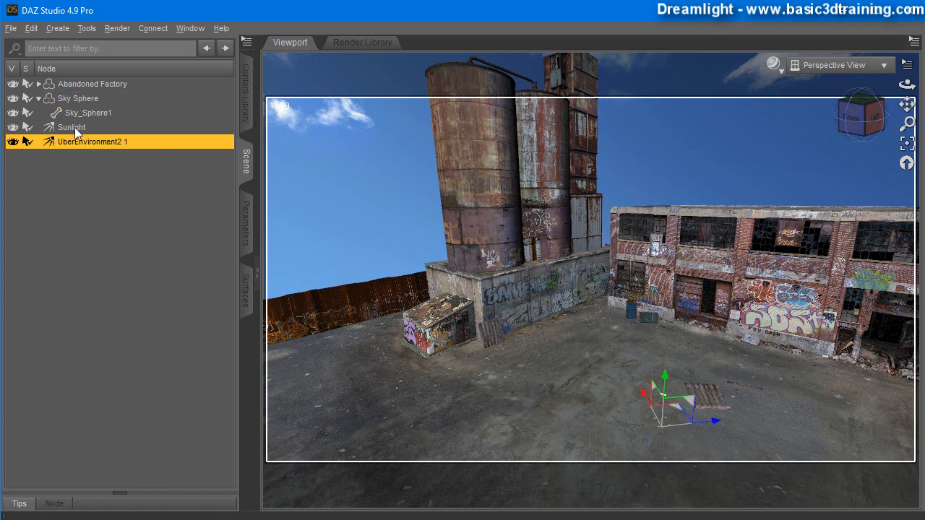
pyautogui.keyDown('ctrl'); pyautogui.click(75, 128); pyautogui.keyUp('ctrl')
pyautogui.rightClick(75, 140)
pyautogui.click(102, 168)
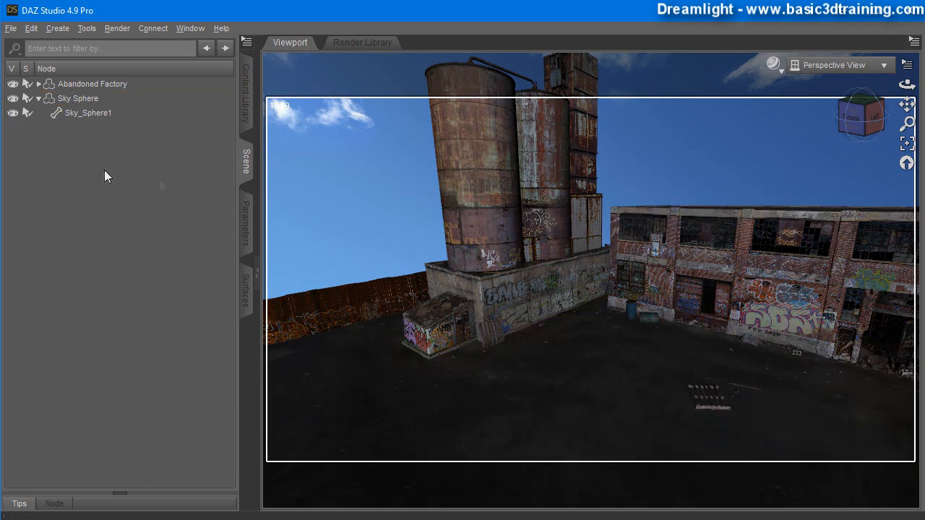
# Load the Sunlight_Right light preset from the content library and return to the scene hierarchy.
pyautogui.click(247, 116)
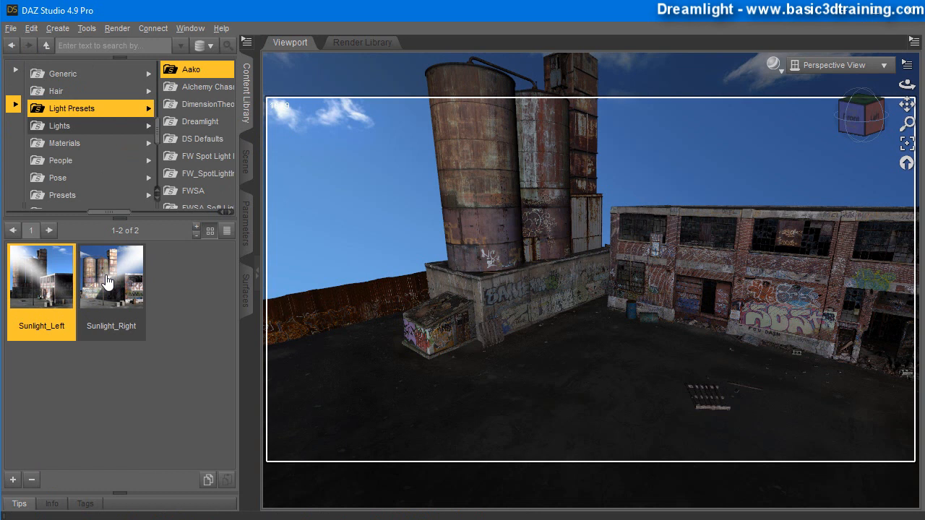
pyautogui.doubleClick(106, 281)
pyautogui.click(246, 167)
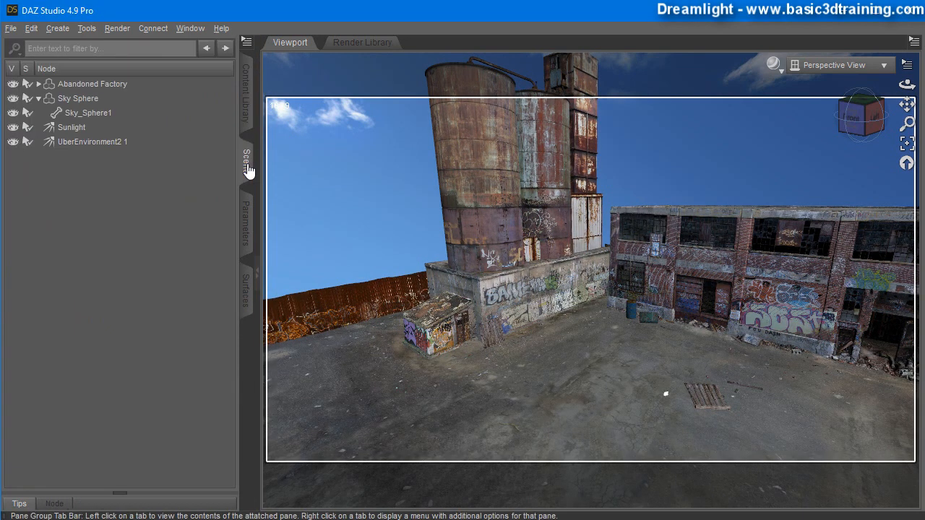
# Apply the Sunlight From Right material to the Sky Sphere from Scenes > Architecture > Aako > Abandoned Factory > Sky Sphere Material.
pyautogui.click(81, 100)
pyautogui.click(245, 129)
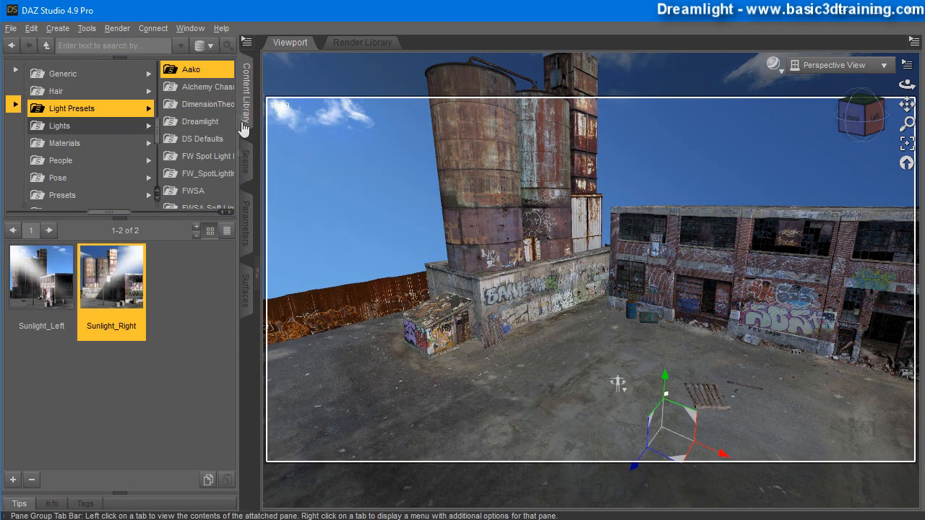
pyautogui.moveTo(120, 217); pyautogui.dragTo(107, 215)
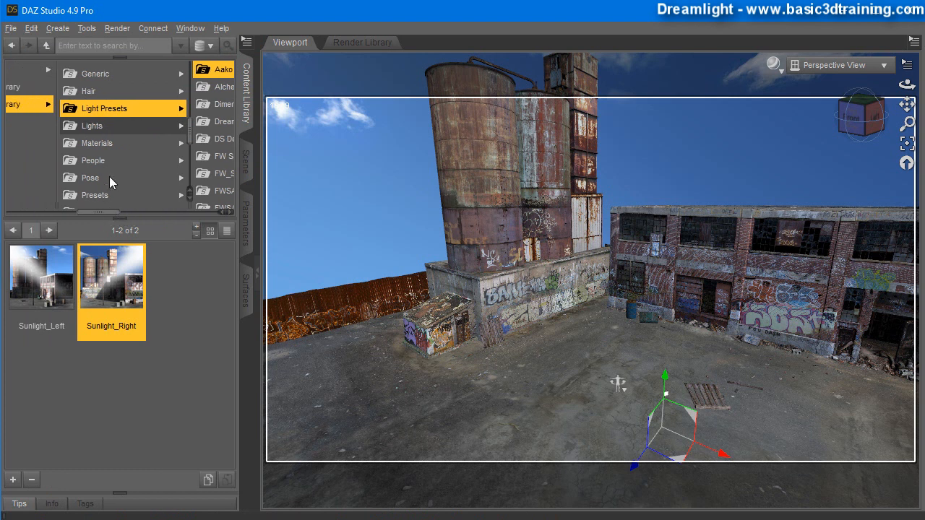
pyautogui.scroll(-3, 108, 176)
pyautogui.scroll(-3, 106, 174)
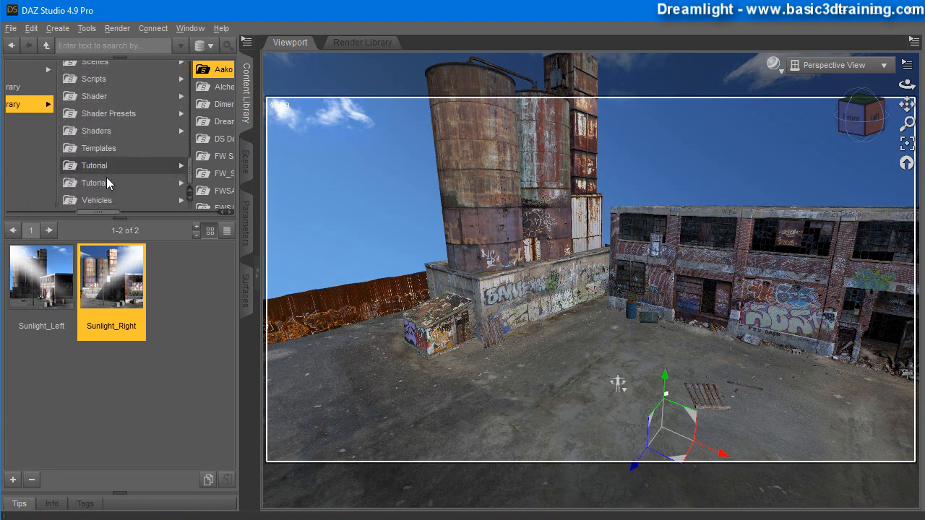
pyautogui.scroll(3, 95, 144)
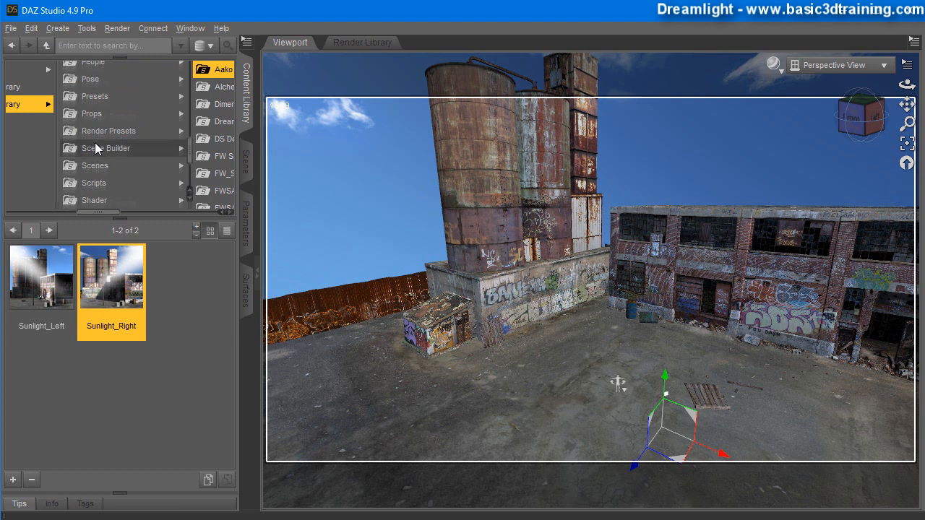
pyautogui.click(91, 165)
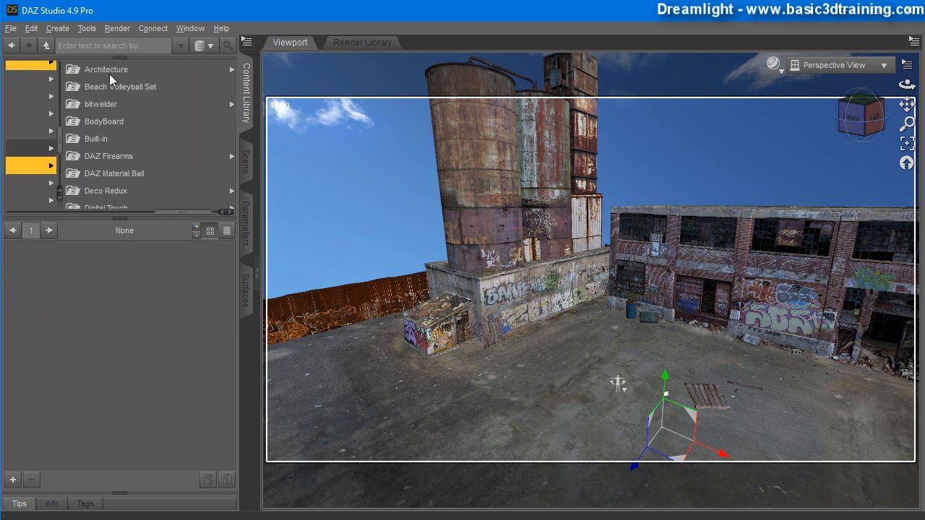
pyautogui.click(127, 73)
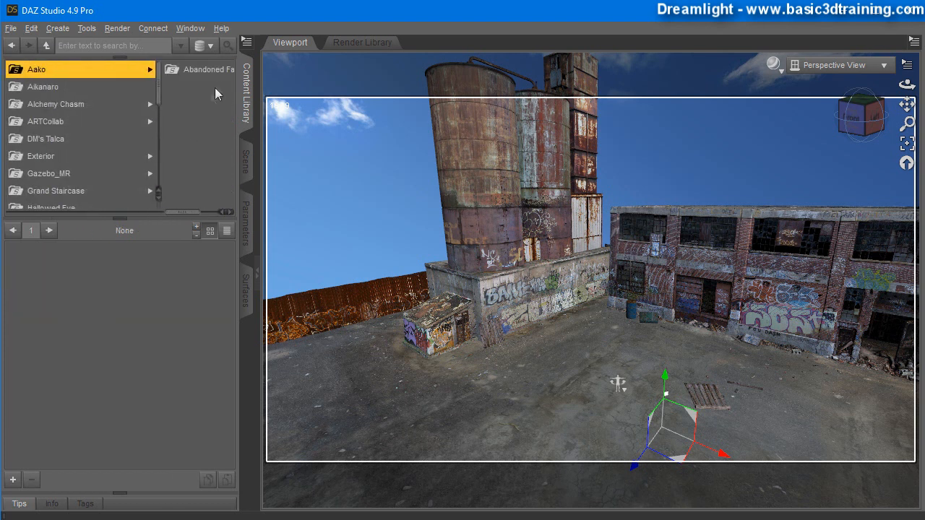
pyautogui.click(199, 69)
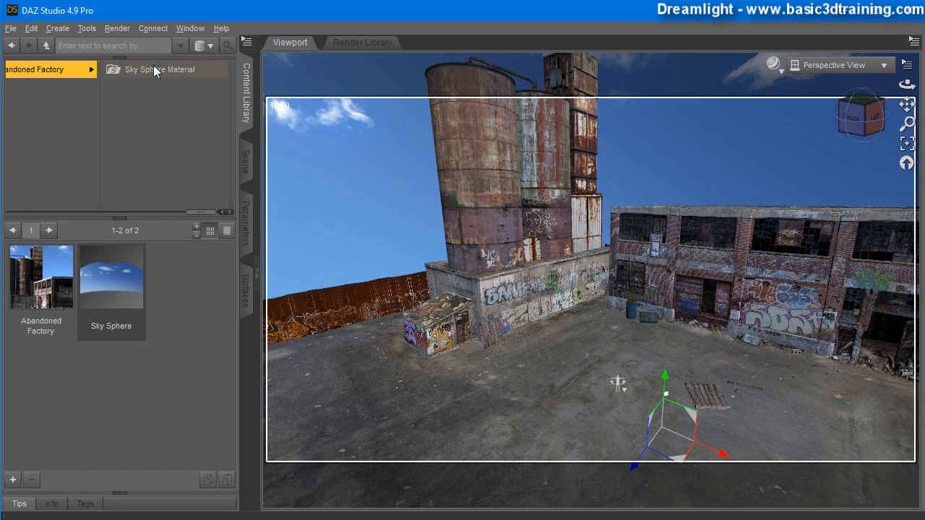
pyautogui.click(155, 70)
pyautogui.doubleClick(114, 282)
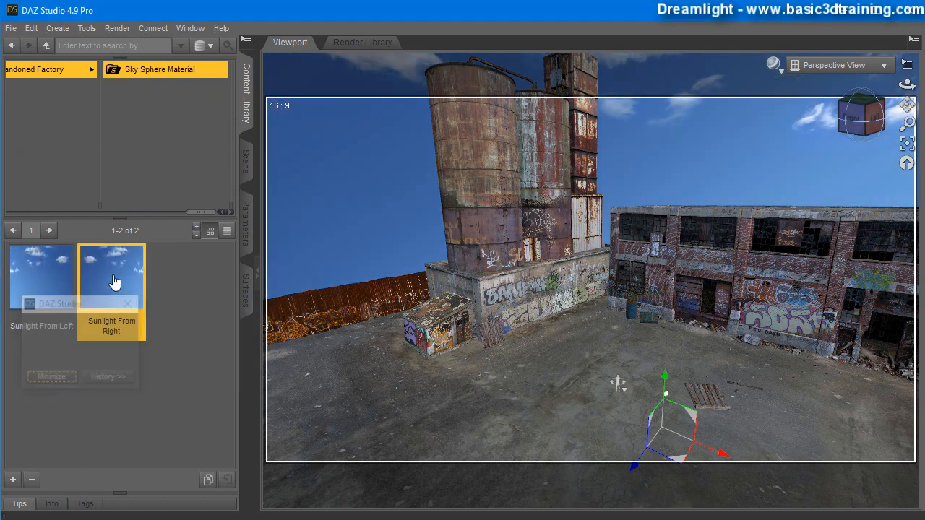
pyautogui.click(244, 172)
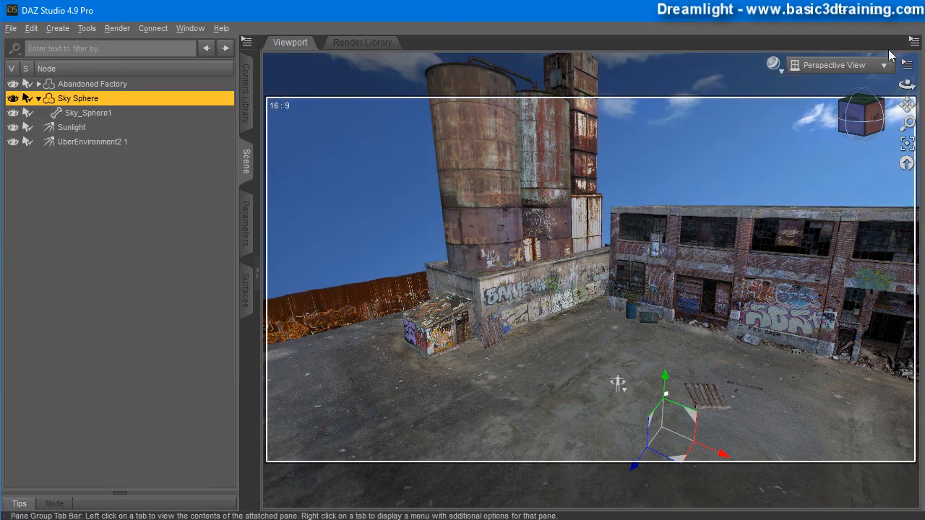
# Render a wide view of the silos and factory with the right-hand sunlight, inspect it in an enlarged render window and close it.
pyautogui.moveTo(907, 84); pyautogui.dragTo(909, 114)
pyautogui.click(117, 29)
pyautogui.click(190, 99)
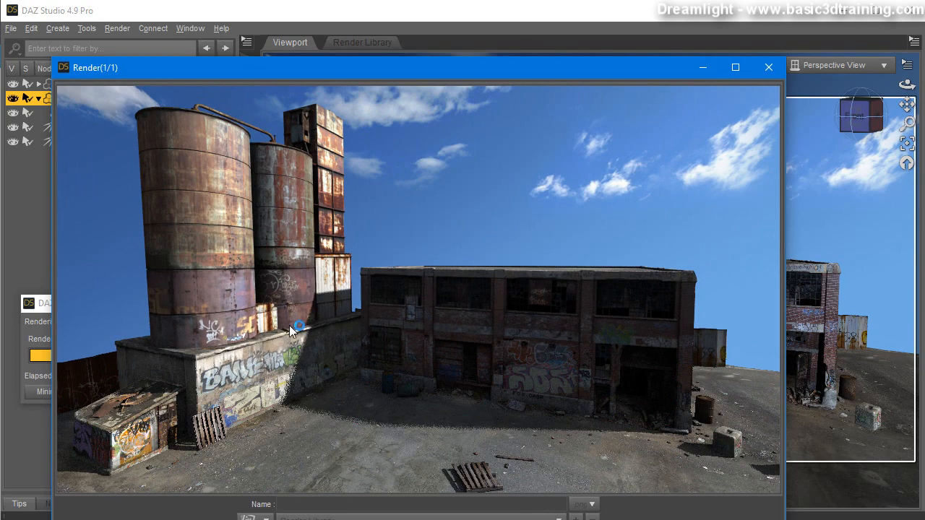
pyautogui.moveTo(361, 71); pyautogui.dragTo(350, 32)
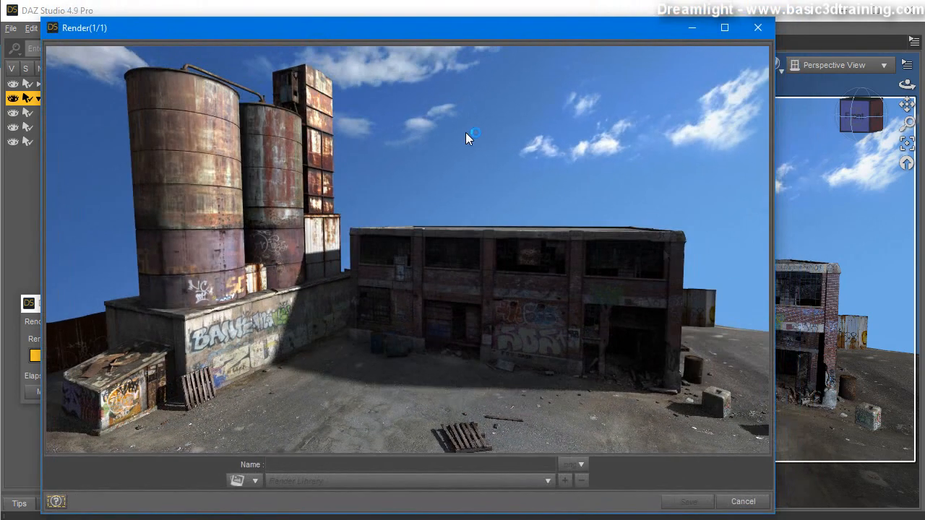
pyautogui.moveTo(779, 398); pyautogui.dragTo(900, 396)
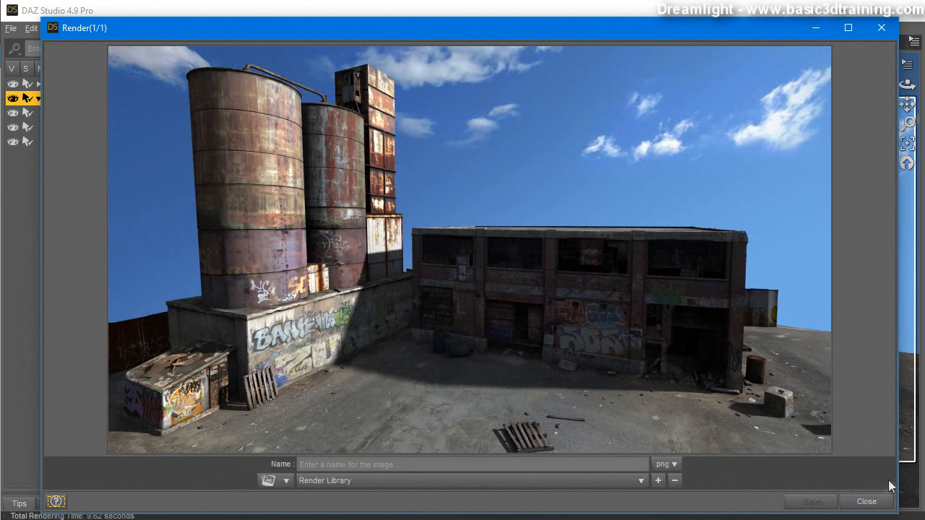
pyautogui.moveTo(896, 514); pyautogui.dragTo(905, 519)
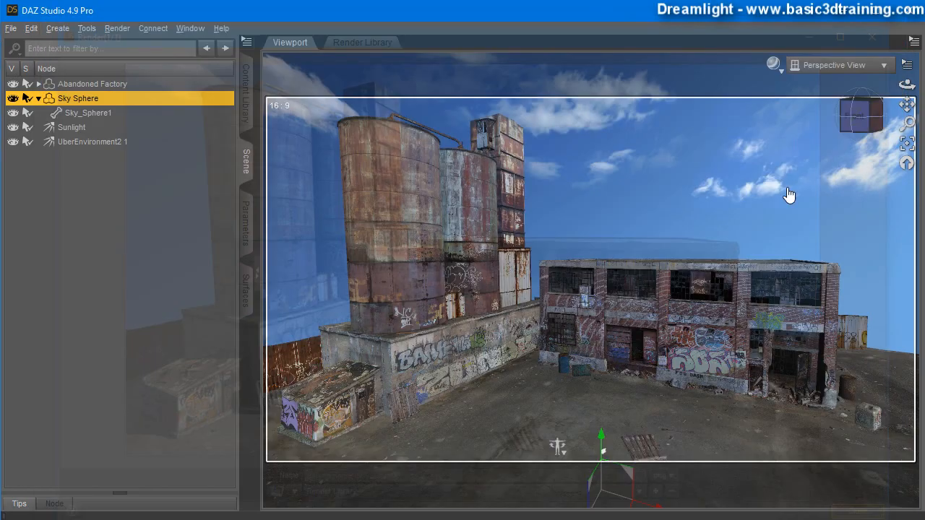
pyautogui.click(875, 517)
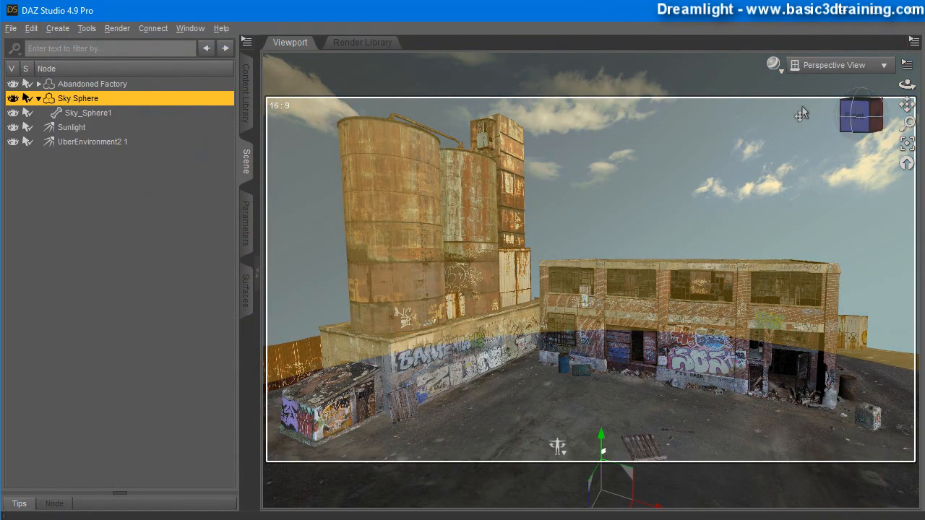
# Render a close-up of the factory's open doors and rubble, inspect it in an enlarged window, cancel the render and close it.
pyautogui.click(853, 67)
pyautogui.click(849, 74)
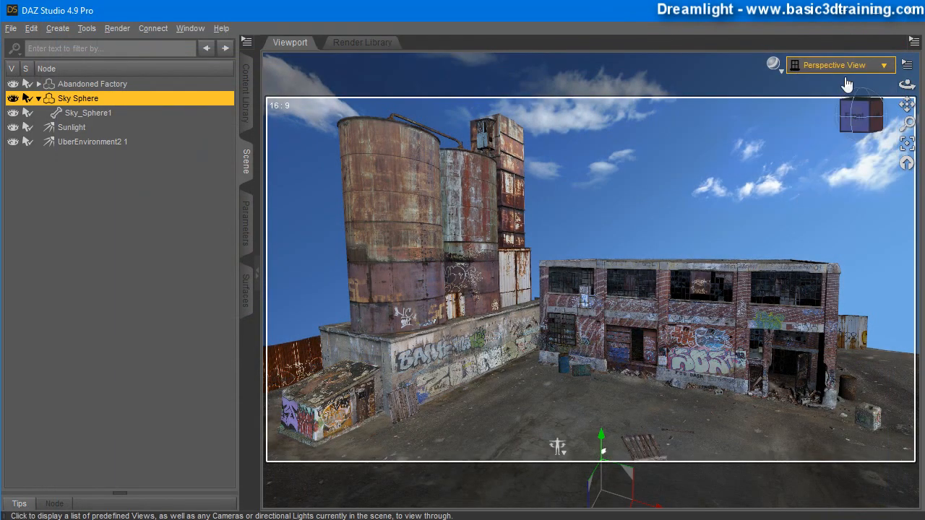
pyautogui.moveTo(907, 123); pyautogui.dragTo(907, 59)
pyautogui.moveTo(907, 105)
pyautogui.mouseDown()
pyautogui.moveTo(914, 109)
pyautogui.moveTo(894, 96)
pyautogui.mouseUp()
pyautogui.moveTo(907, 105); pyautogui.dragTo(723, 62)
pyautogui.moveTo(907, 124); pyautogui.dragTo(905, 81)
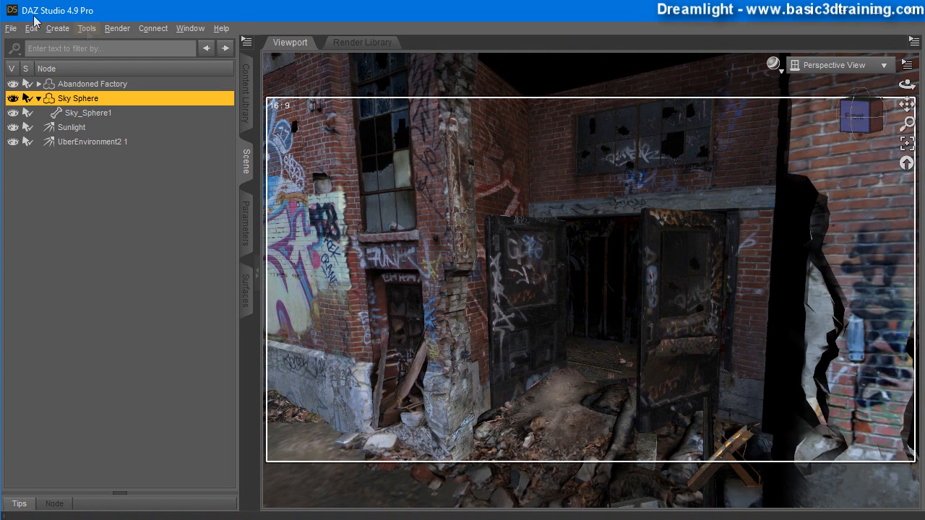
pyautogui.click(117, 28)
pyautogui.click(130, 44)
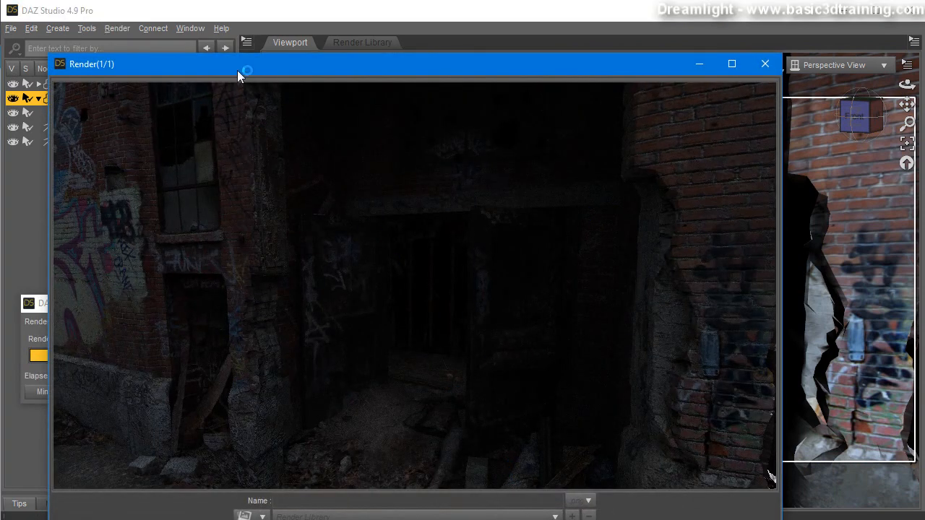
pyautogui.moveTo(237, 71); pyautogui.dragTo(241, 23)
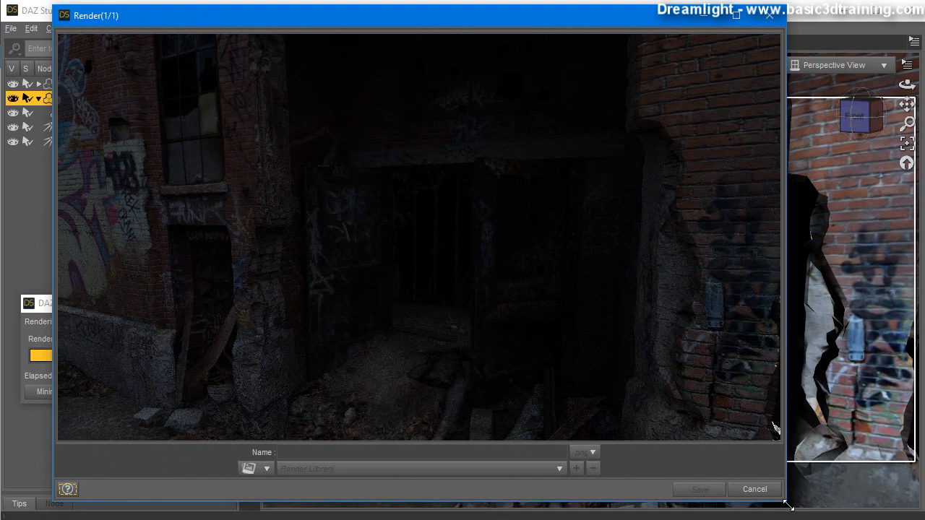
pyautogui.moveTo(788, 506); pyautogui.dragTo(924, 519)
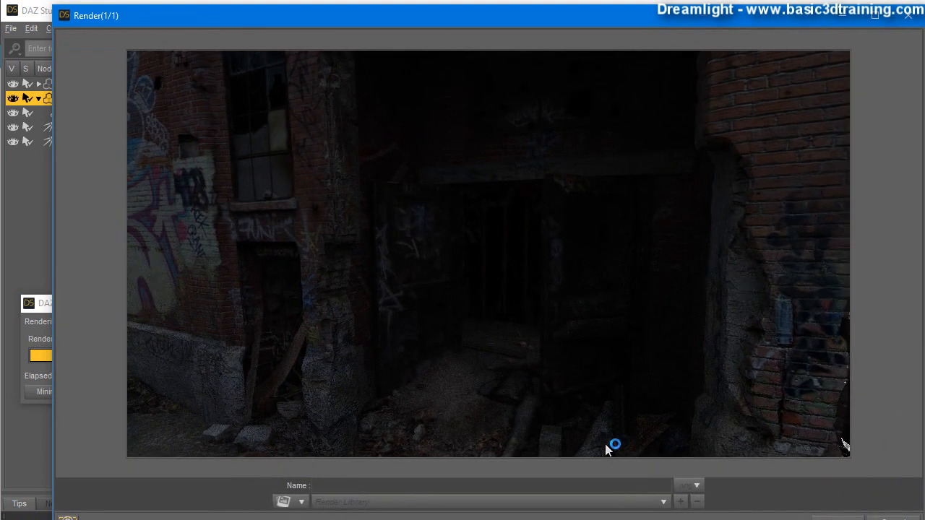
pyautogui.click(893, 517)
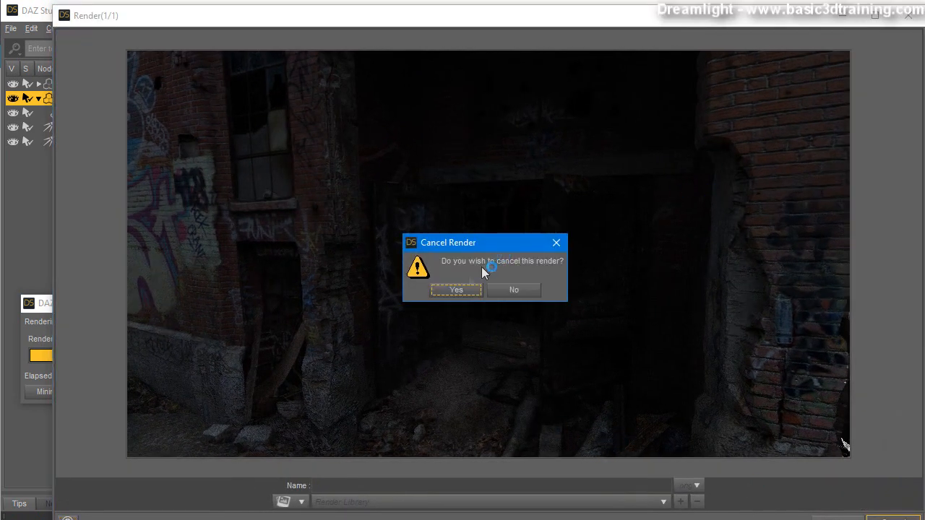
pyautogui.click(455, 289)
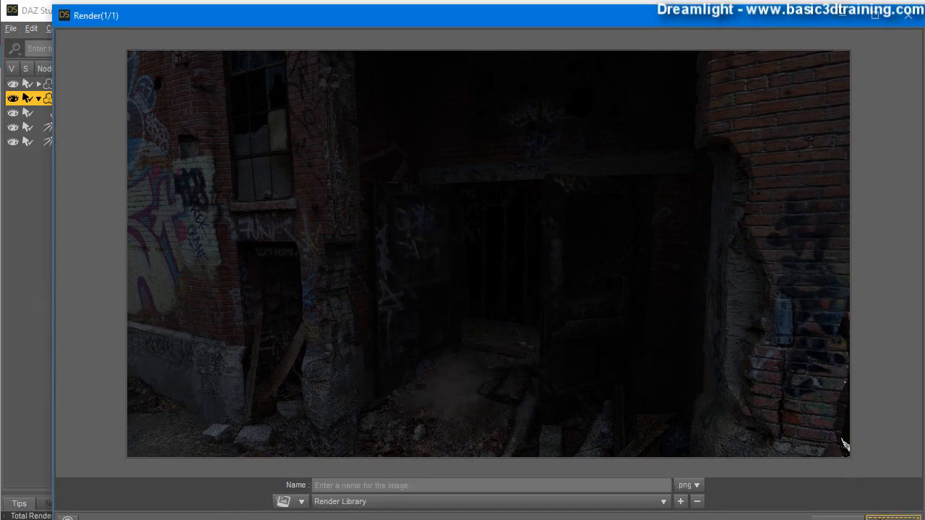
pyautogui.click(893, 518)
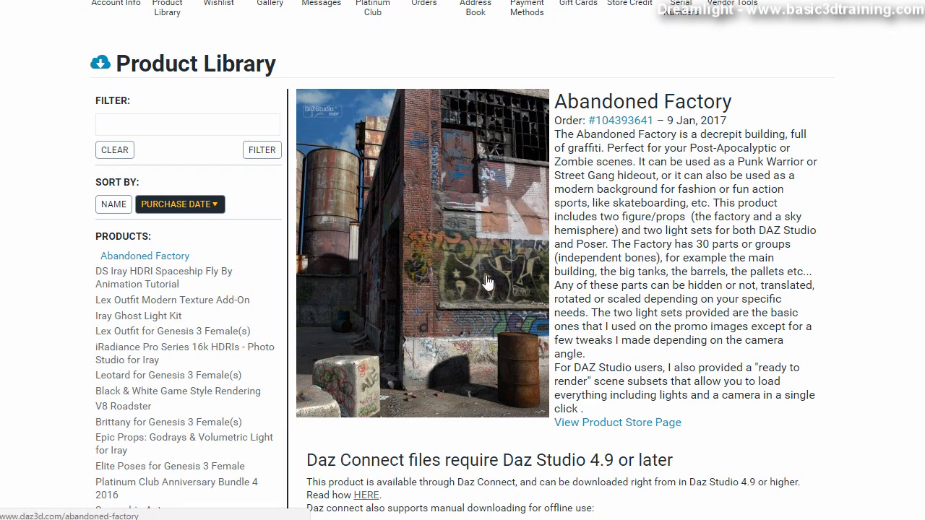
# Open the Abandoned Factory store page from the Daz 3D product library in the browser and read its details and included features.
pyautogui.click(437, 261)
pyautogui.scroll(-3, 834, 347)
pyautogui.scroll(-2, 836, 347)
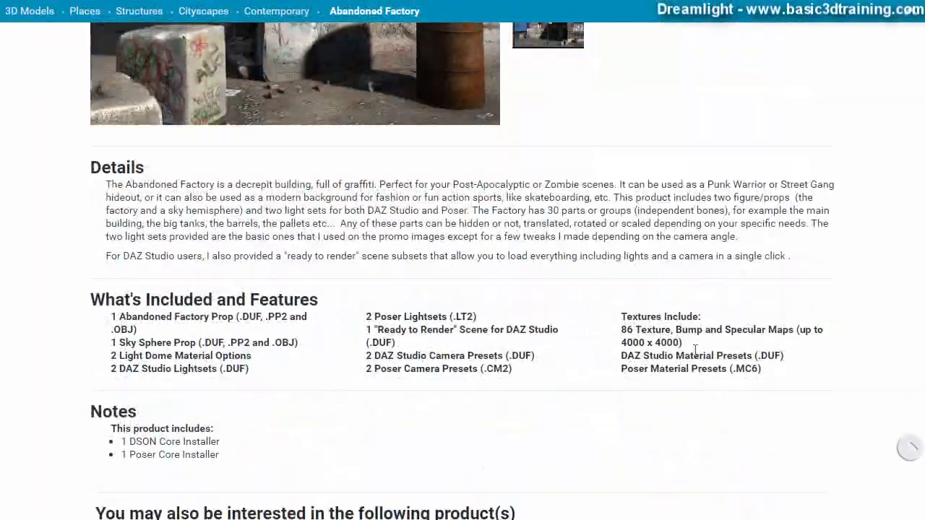
pyautogui.scroll(1, 536, 316)
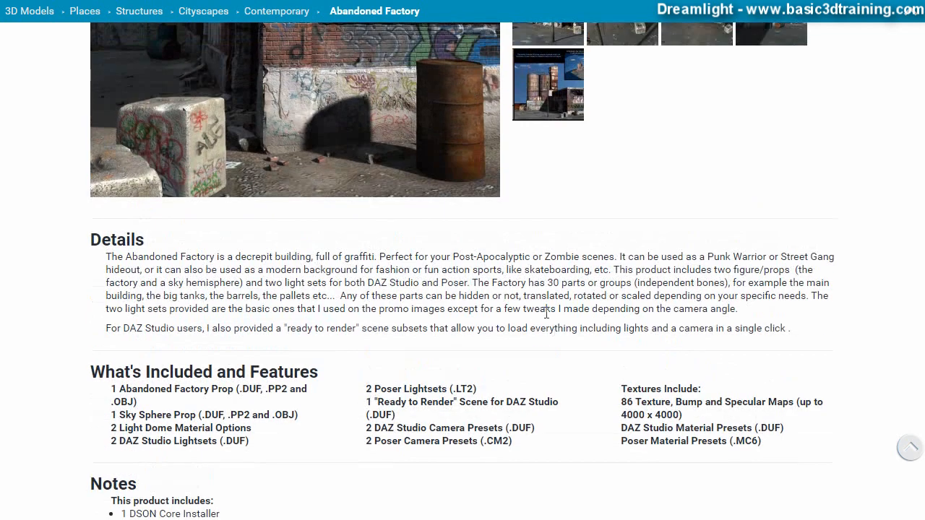
# Read the included features and notes on the Abandoned Factory store page.
pyautogui.scroll(-1, 553, 357)
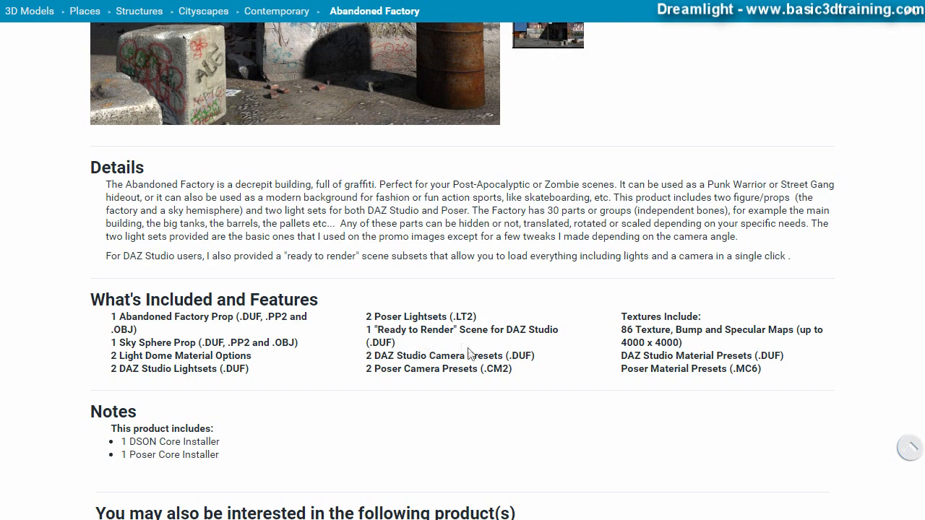
pyautogui.scroll(7, 463, 271)
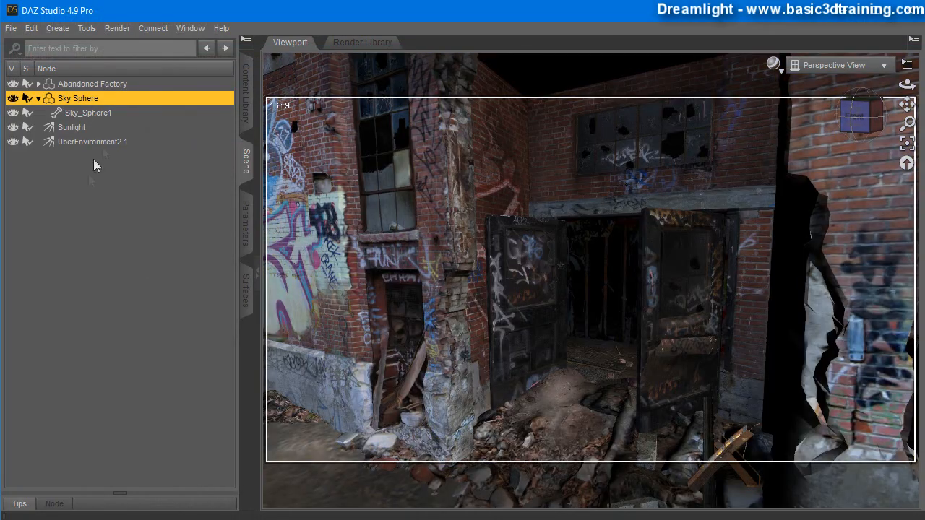
# Load the Abandoned Factory camera preset Cam01 from My DAZ 3D Library > Camera Presets and switch the view to the Cam02 preset.
pyautogui.click(245, 92)
pyautogui.moveTo(193, 214); pyautogui.dragTo(96, 214)
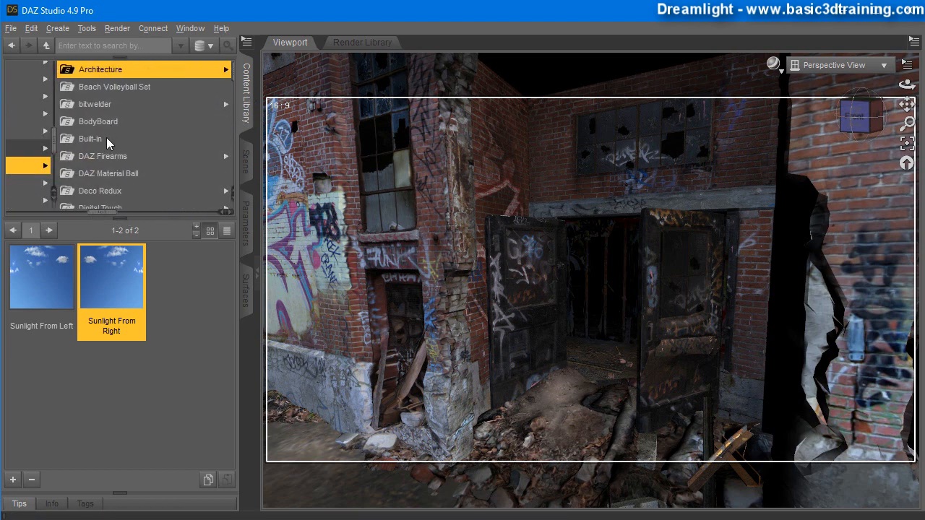
pyautogui.scroll(-5, 106, 137)
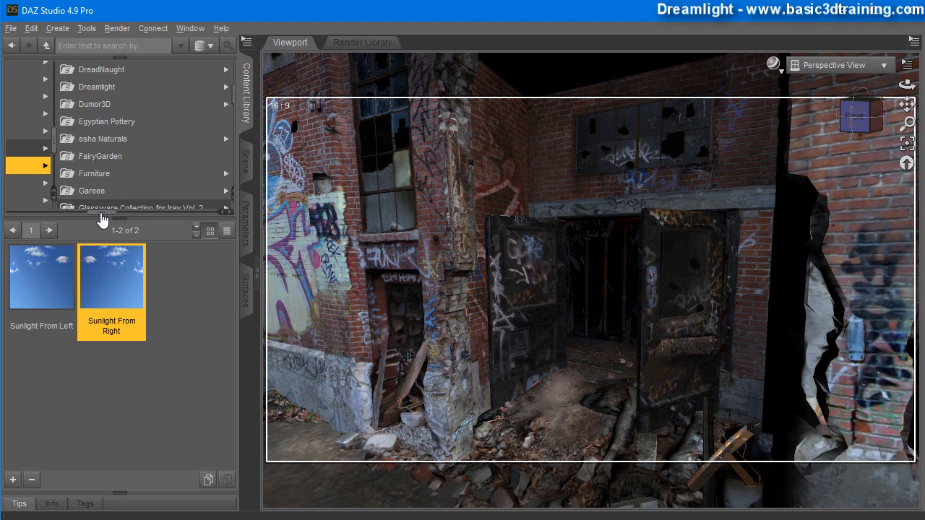
pyautogui.moveTo(101, 219); pyautogui.dragTo(72, 217)
pyautogui.scroll(3, 89, 119)
pyautogui.scroll(6, 89, 118)
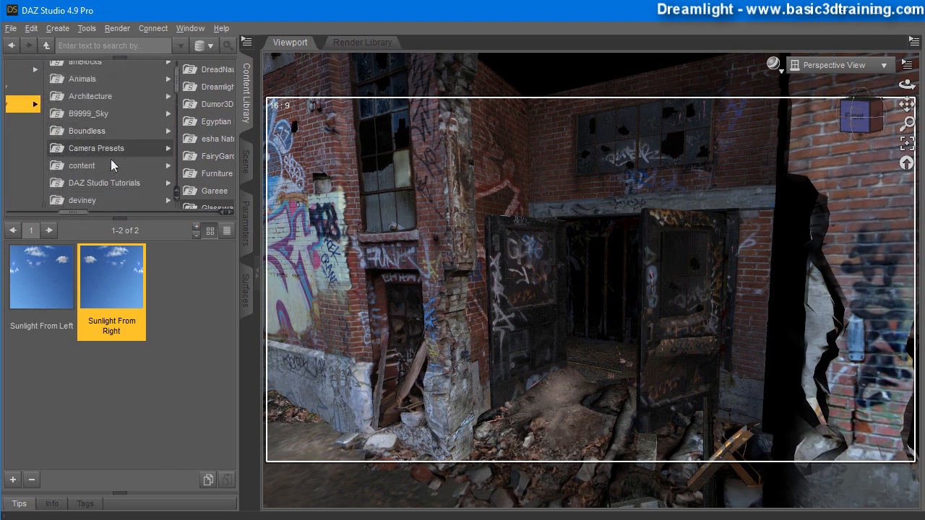
pyautogui.click(111, 157)
pyautogui.click(85, 71)
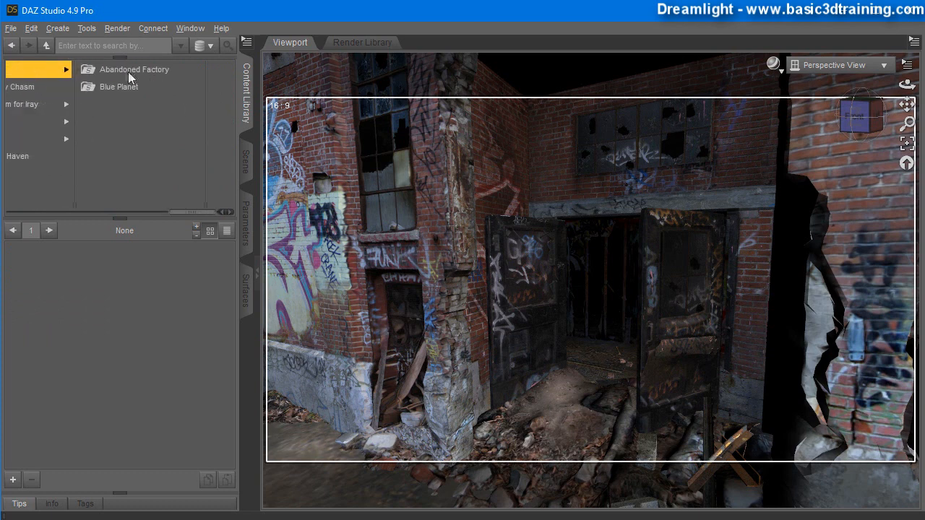
pyautogui.click(128, 70)
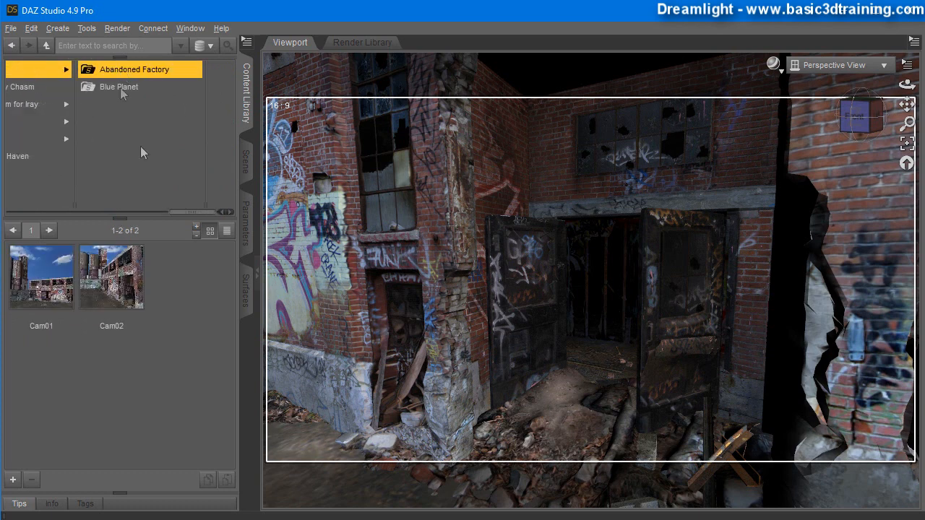
pyautogui.doubleClick(50, 291)
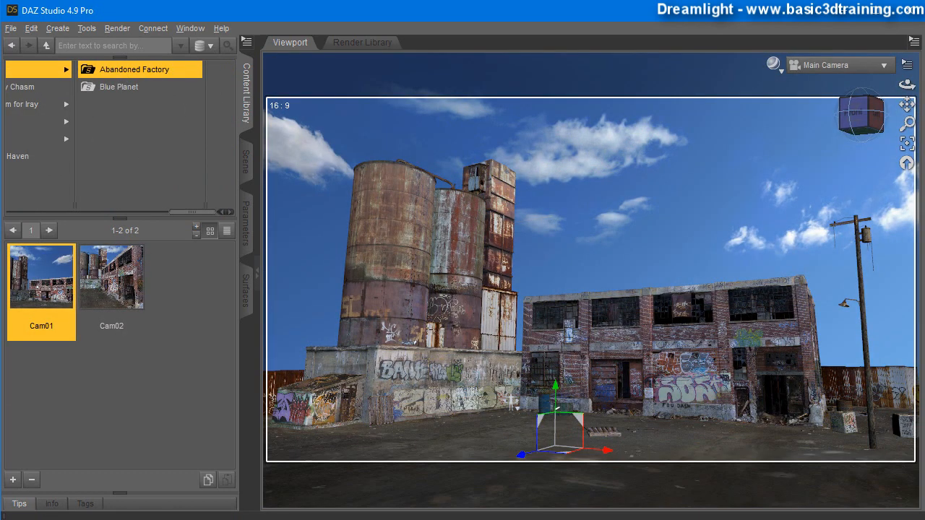
pyautogui.doubleClick(106, 285)
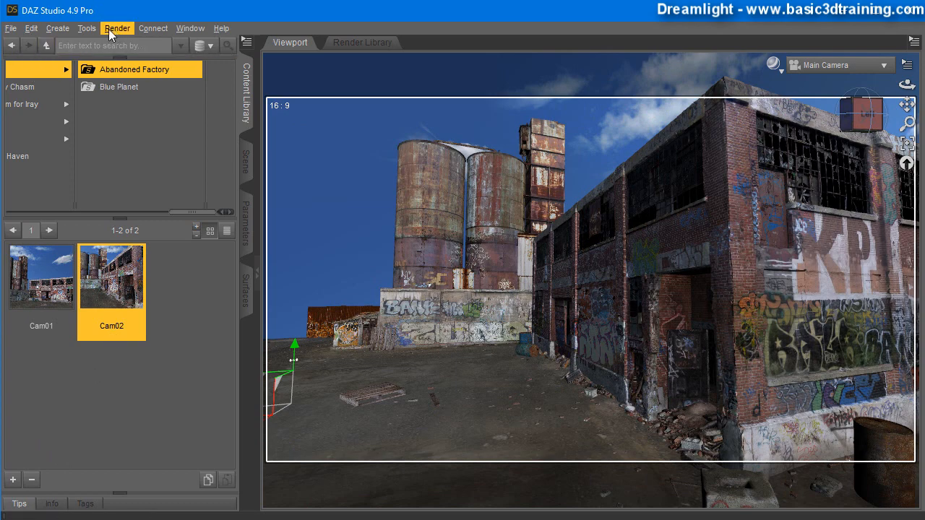
# Render the Cam02 view of the silos and graffiti-covered factory corner, inspect it in an enlarged render window and close it.
pyautogui.click(110, 29)
pyautogui.click(130, 45)
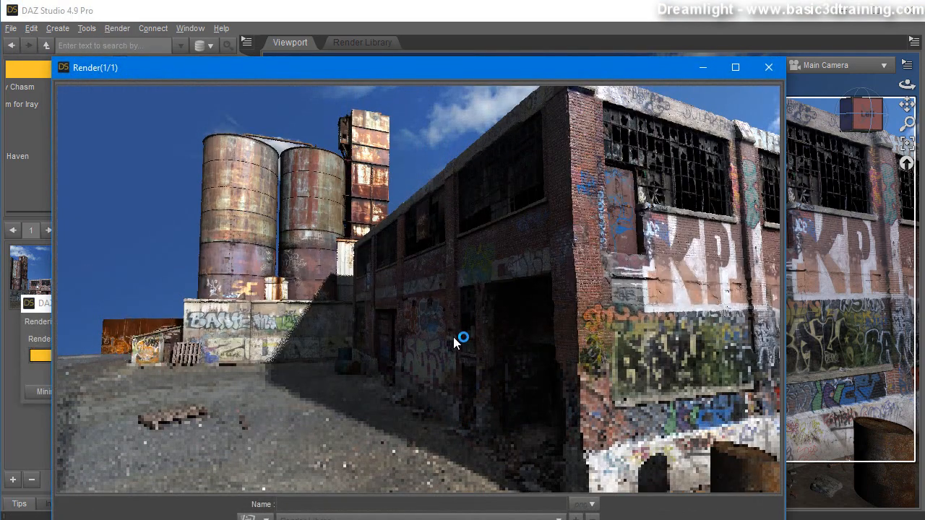
pyautogui.moveTo(223, 73); pyautogui.dragTo(187, 38)
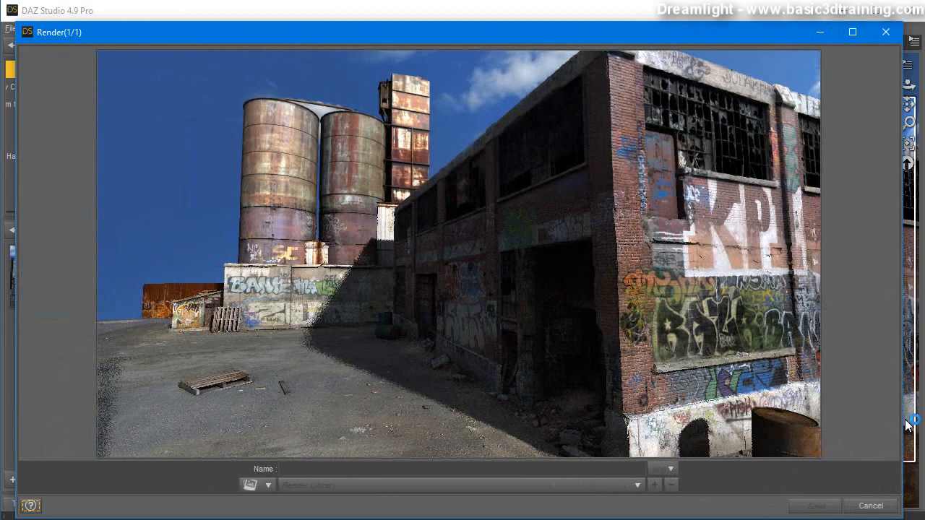
pyautogui.moveTo(749, 425); pyautogui.dragTo(903, 423)
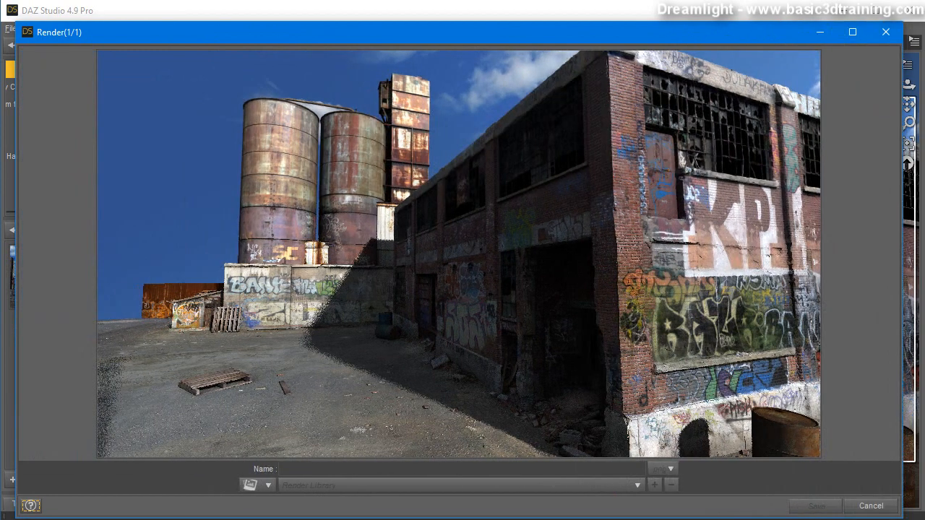
pyautogui.moveTo(415, 517); pyautogui.dragTo(420, 519)
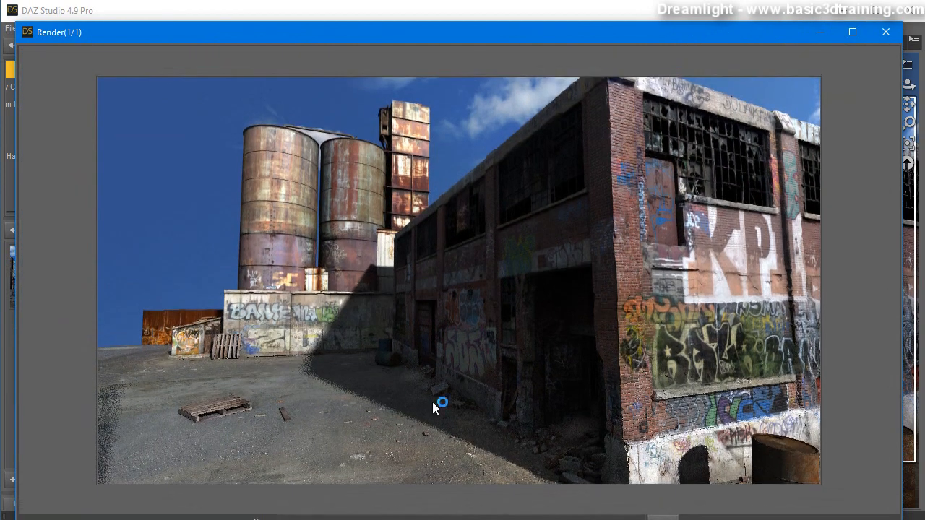
pyautogui.moveTo(374, 30); pyautogui.dragTo(361, 19)
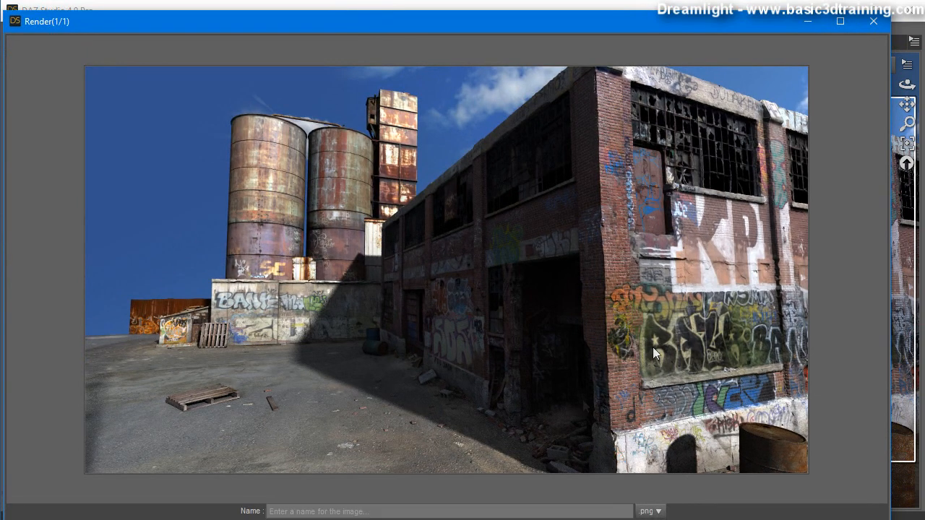
pyautogui.doubleClick(620, 23)
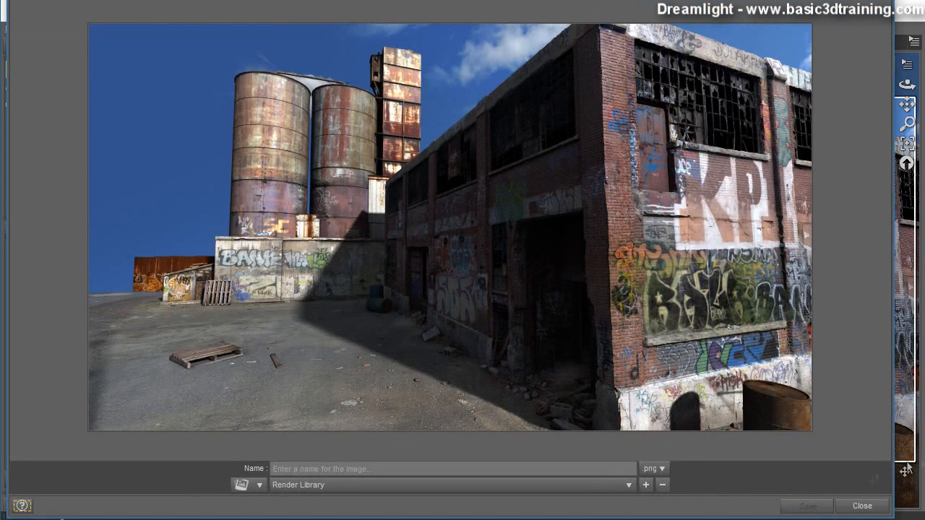
pyautogui.click(867, 502)
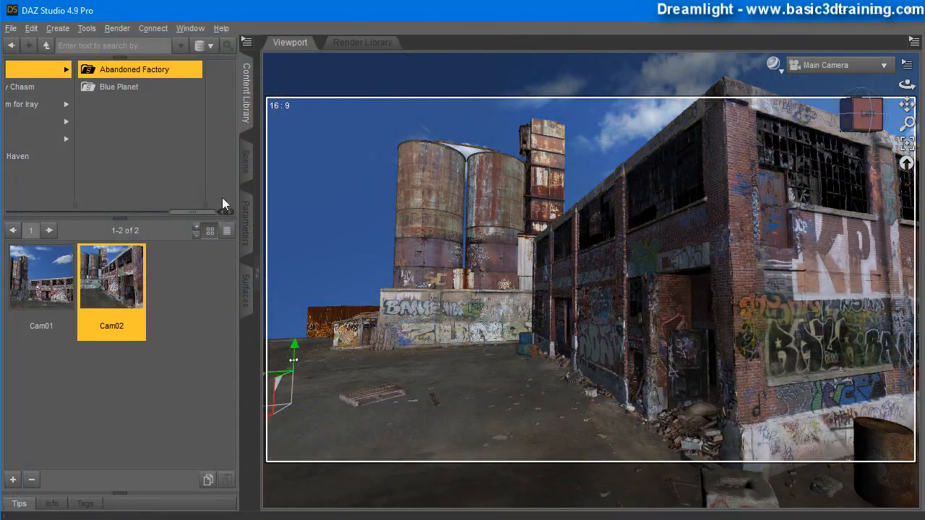
# Delete the UberEnvironment2 1 and Sunlight lights and the Sky Sphere from the scene.
pyautogui.click(245, 163)
pyautogui.click(80, 141)
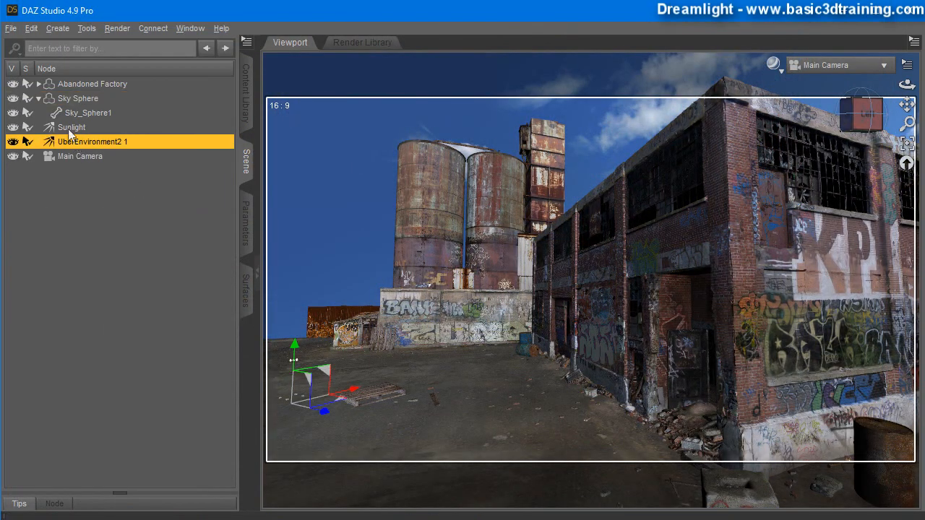
pyautogui.keyDown('ctrl'); pyautogui.click(69, 127); pyautogui.keyUp('ctrl')
pyautogui.rightClick(69, 127)
pyautogui.click(88, 148)
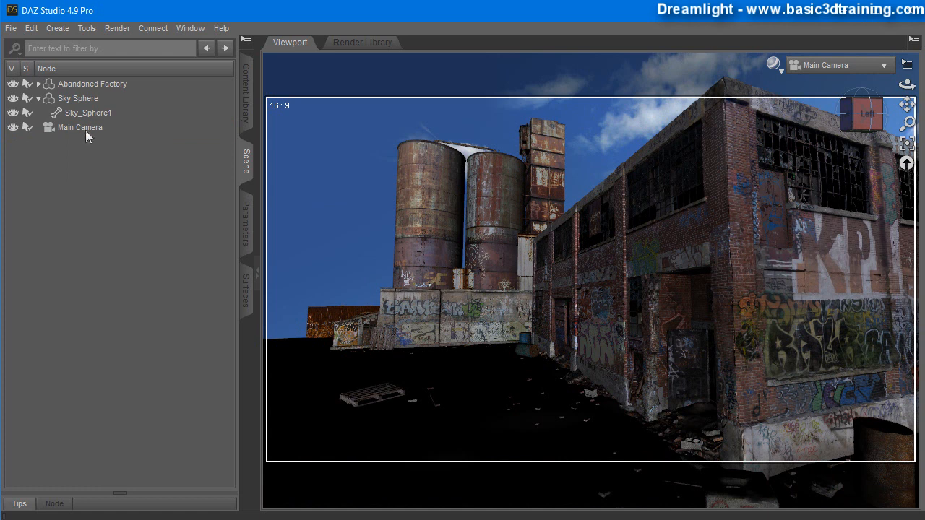
pyautogui.click(78, 99)
pyautogui.rightClick(78, 99)
pyautogui.click(102, 125)
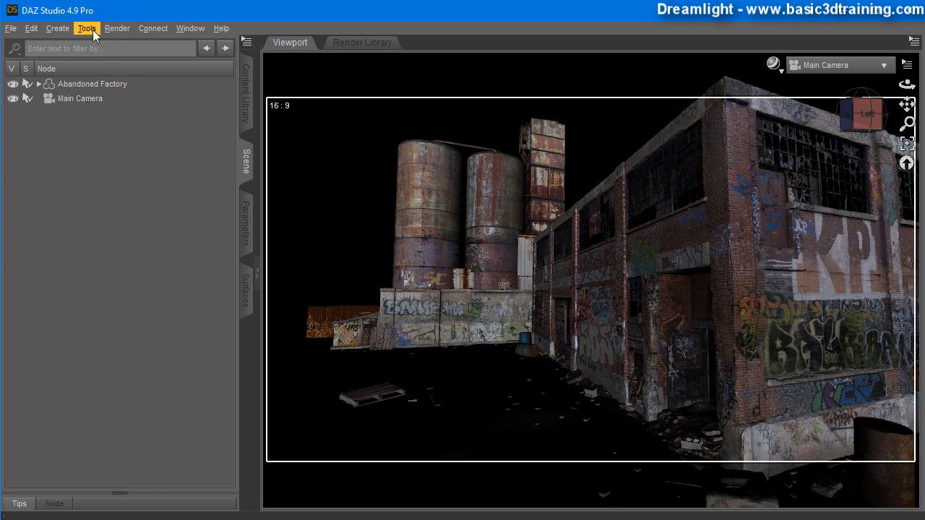
# Open the Light Presets folder of My DAZ 3D Library in the content library.
pyautogui.click(117, 28)
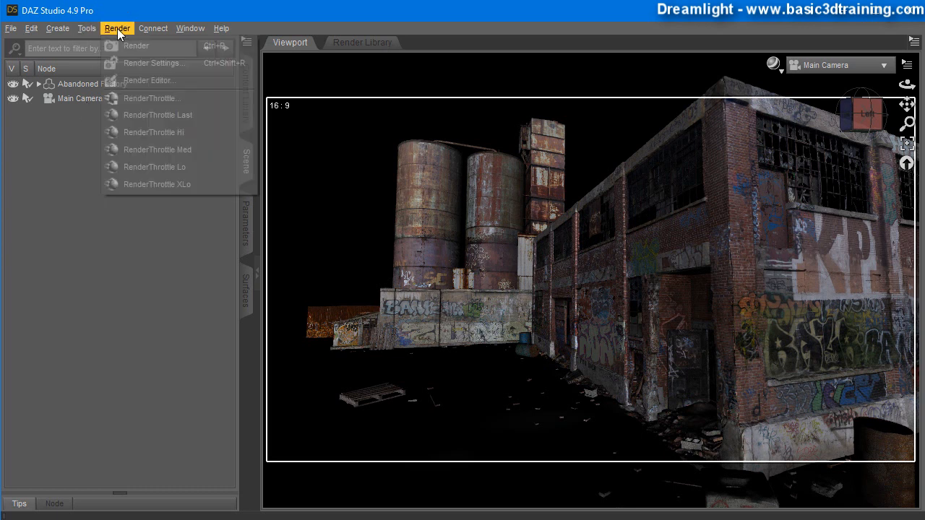
pyautogui.click(258, 31)
pyautogui.click(249, 115)
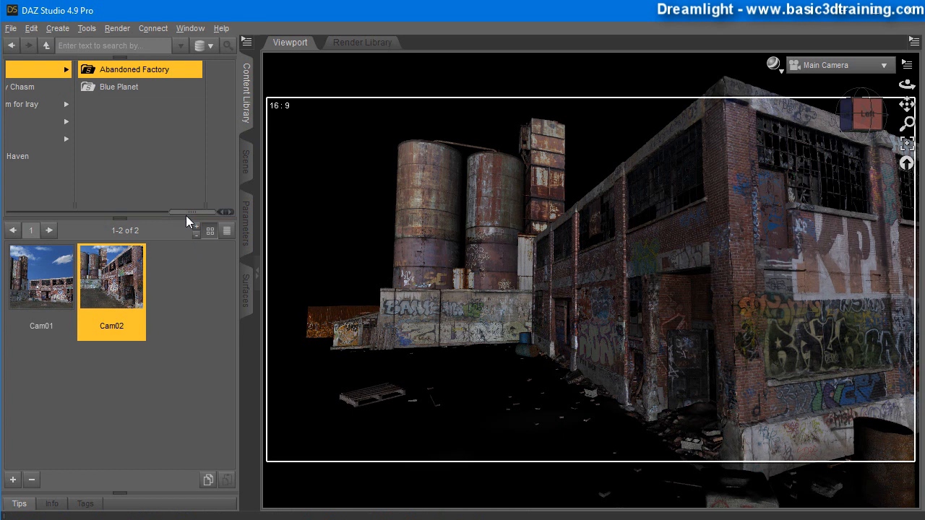
pyautogui.moveTo(186, 214); pyautogui.dragTo(56, 215)
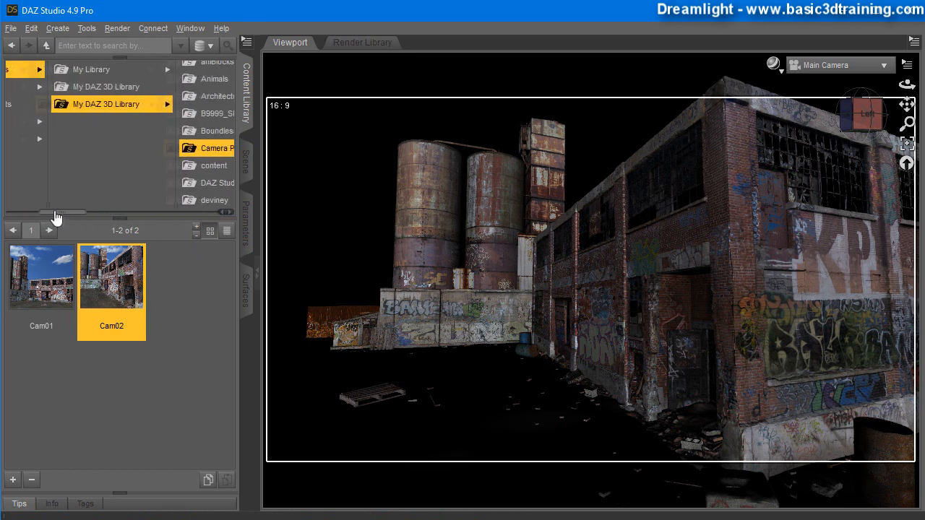
pyautogui.scroll(1, 150, 123)
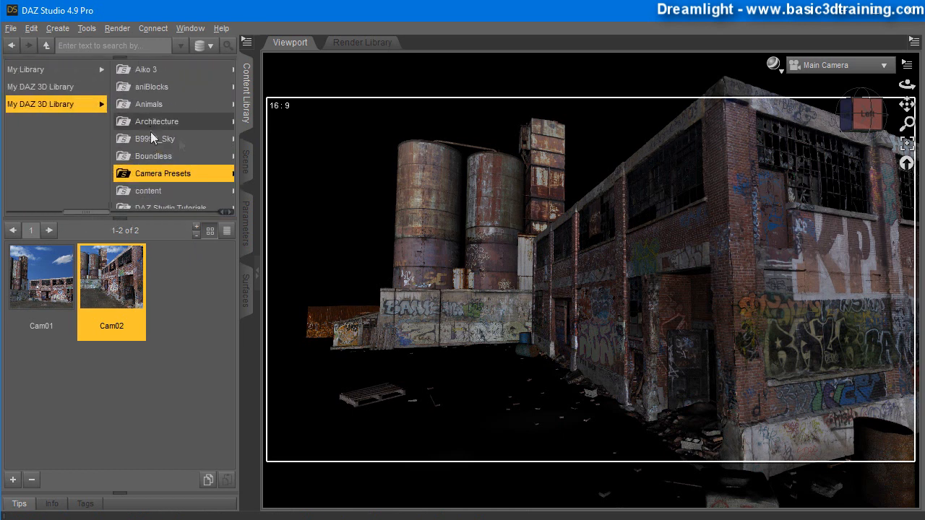
pyautogui.scroll(-2, 152, 144)
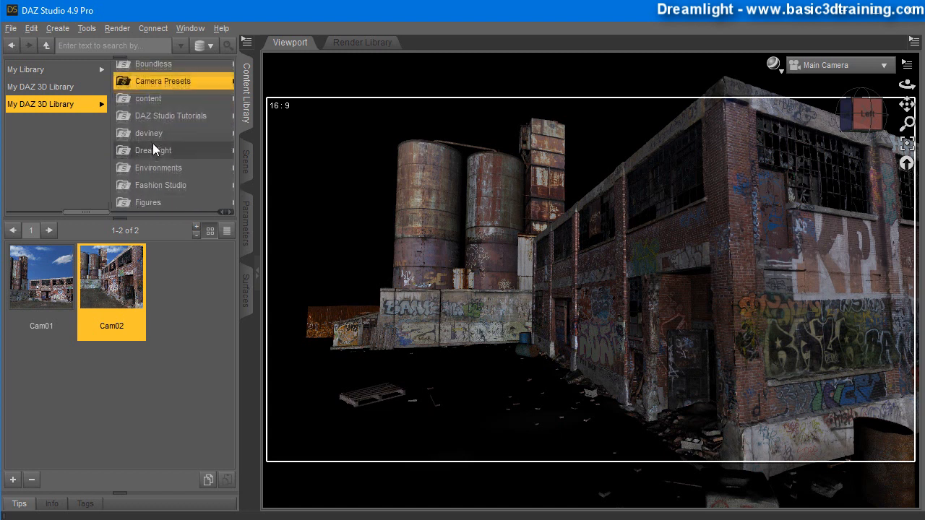
pyautogui.scroll(1, 152, 145)
pyautogui.scroll(2, 152, 145)
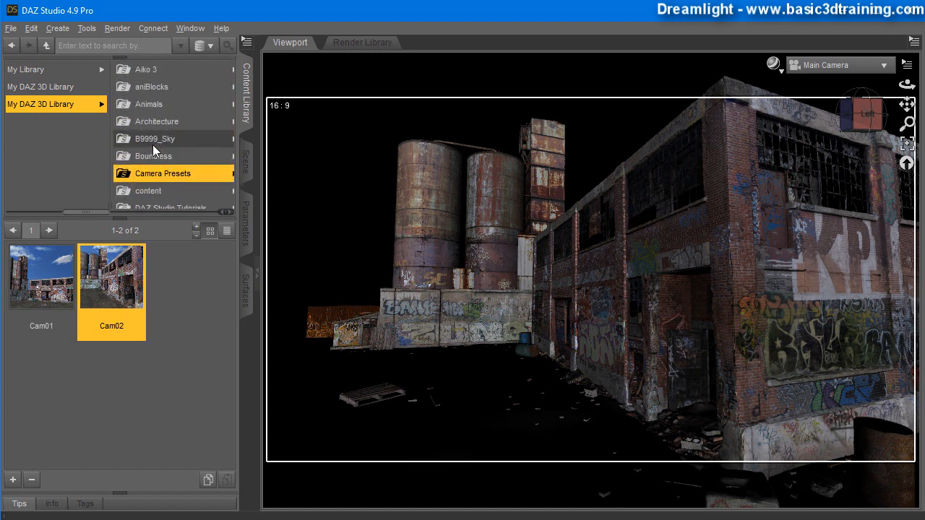
pyautogui.scroll(-2, 153, 145)
pyautogui.scroll(-3, 153, 146)
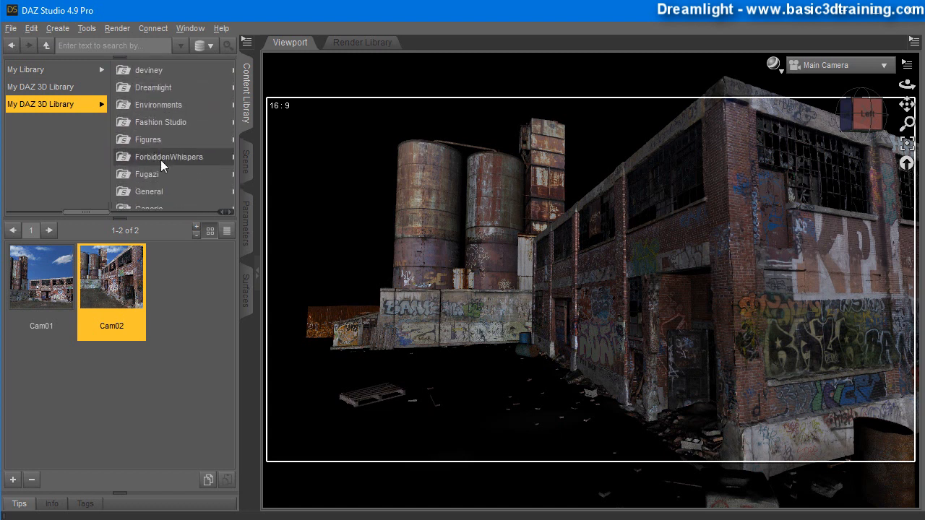
pyautogui.scroll(-3, 163, 171)
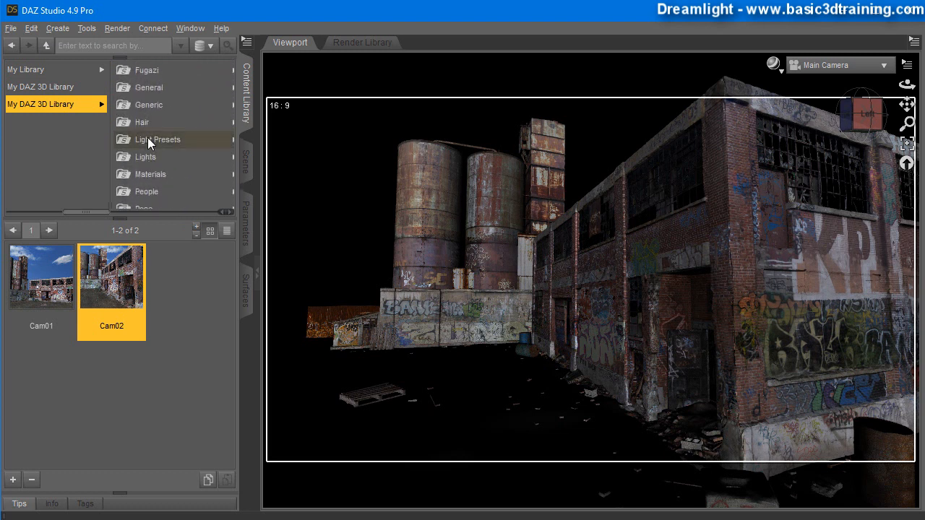
pyautogui.click(148, 138)
# Apply the DTHDR-MauiC render preset from Light Presets > DimensionTheory > RealWorldHDR.
pyautogui.scroll(-3, 145, 159)
pyautogui.scroll(1, 148, 170)
pyautogui.scroll(1, 165, 143)
pyautogui.scroll(-2, 164, 144)
pyautogui.scroll(4, 163, 144)
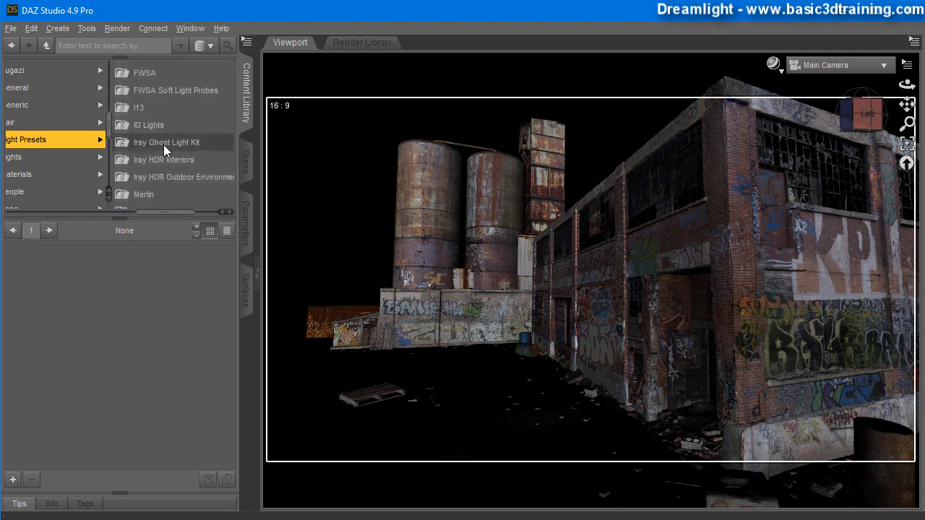
pyautogui.click(162, 105)
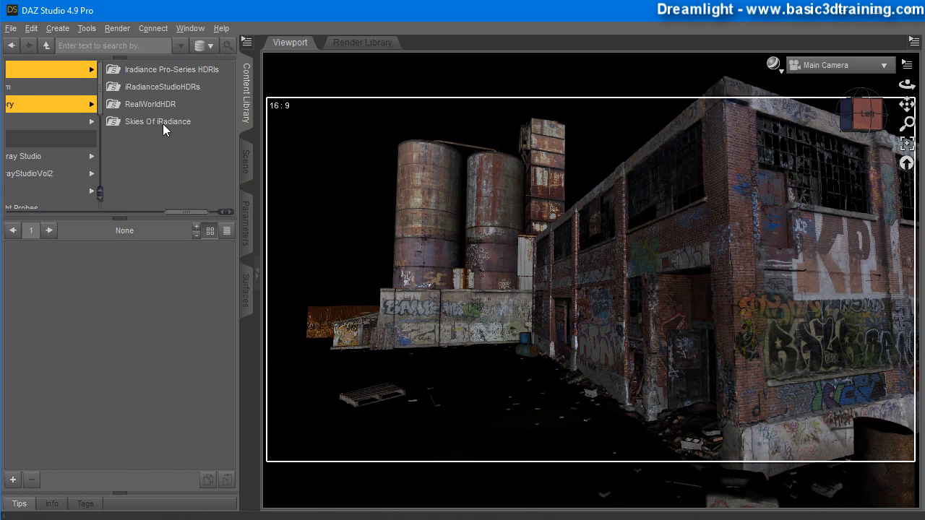
pyautogui.click(144, 103)
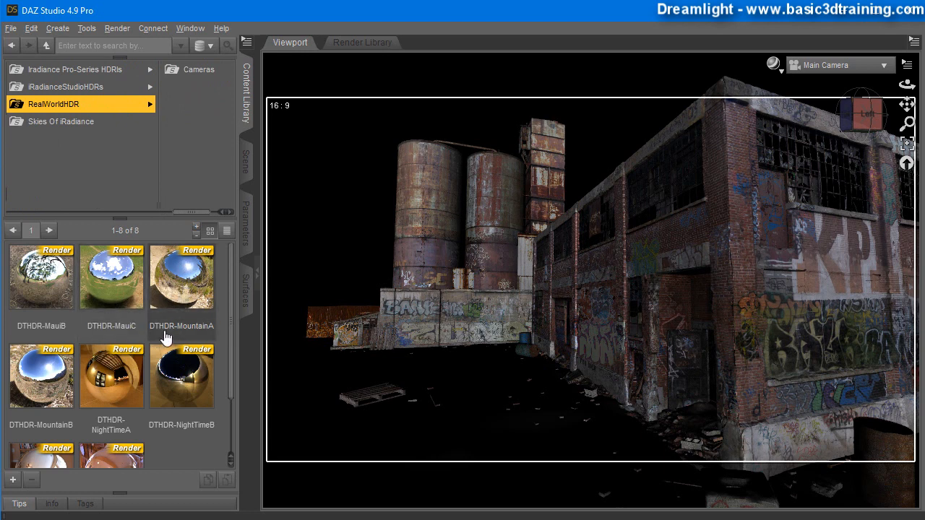
pyautogui.moveTo(112, 298)
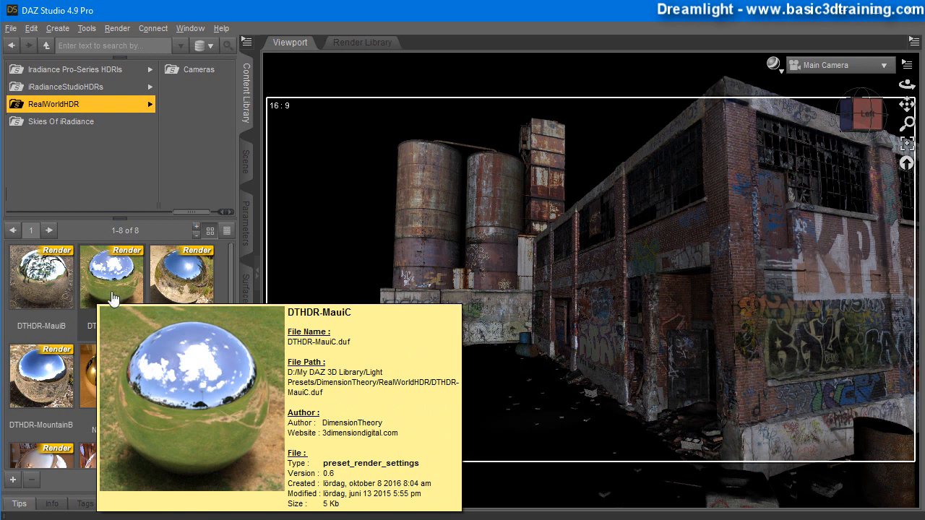
pyautogui.doubleClick(116, 289)
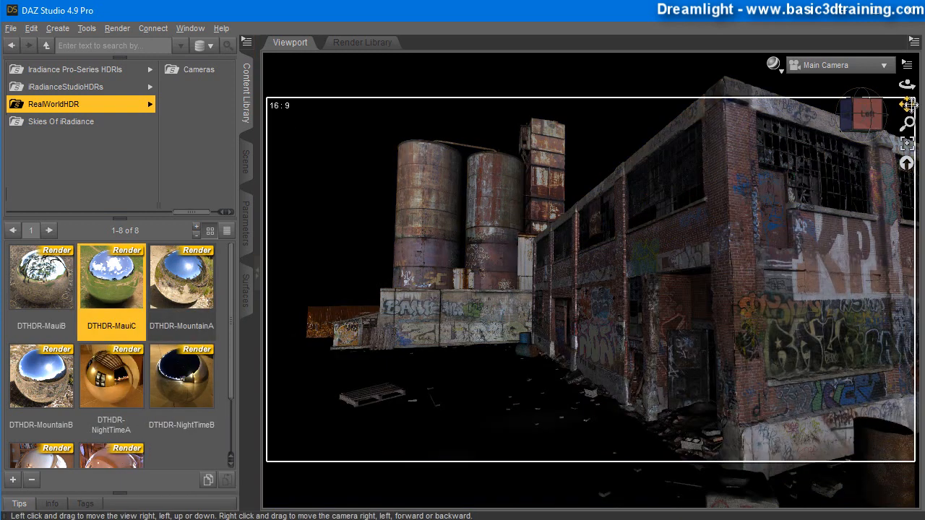
# Orbit the Main Camera to frame the silos and the full factory corner, and select NVIDIA Iray as the render engine.
pyautogui.moveTo(908, 86); pyautogui.dragTo(918, 87)
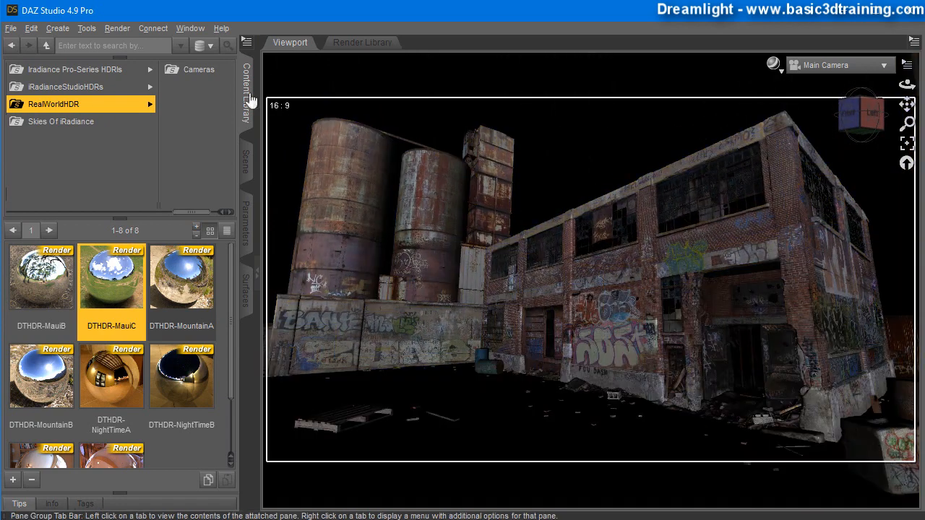
pyautogui.click(118, 29)
pyautogui.click(128, 64)
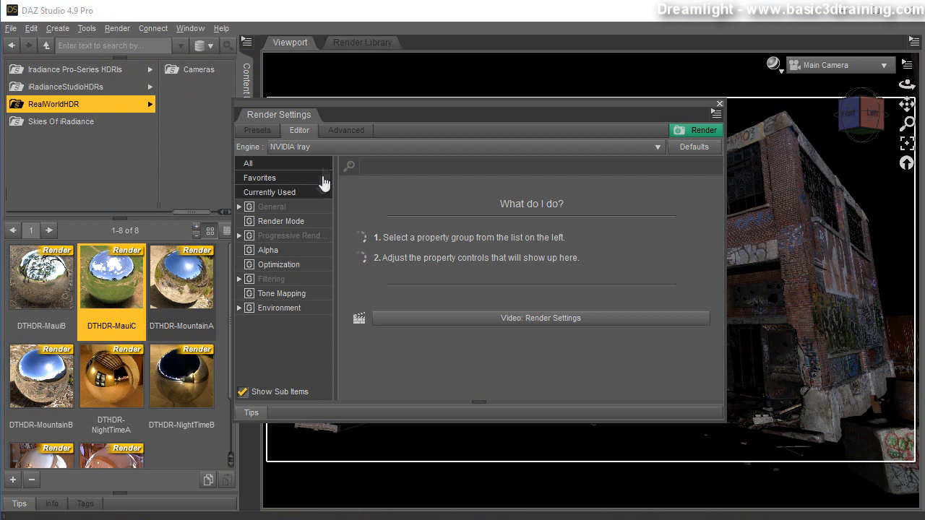
pyautogui.click(320, 148)
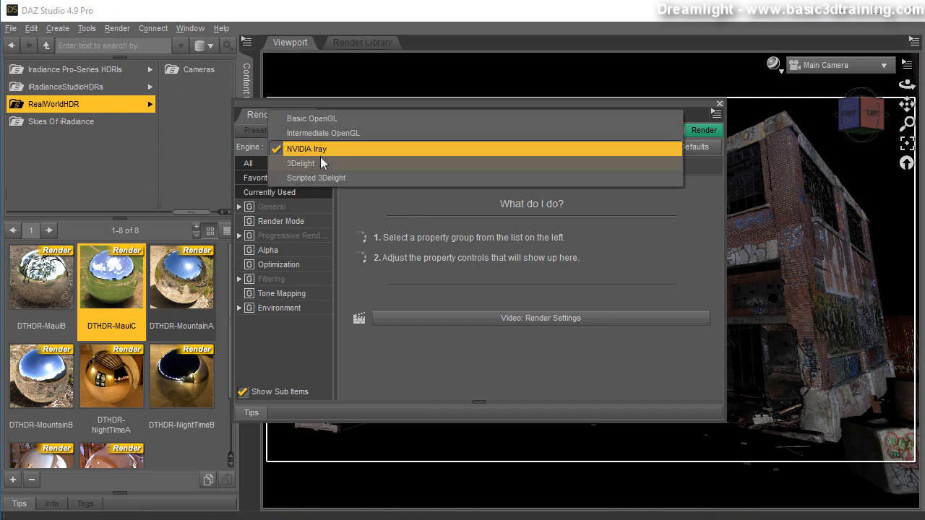
pyautogui.click(300, 149)
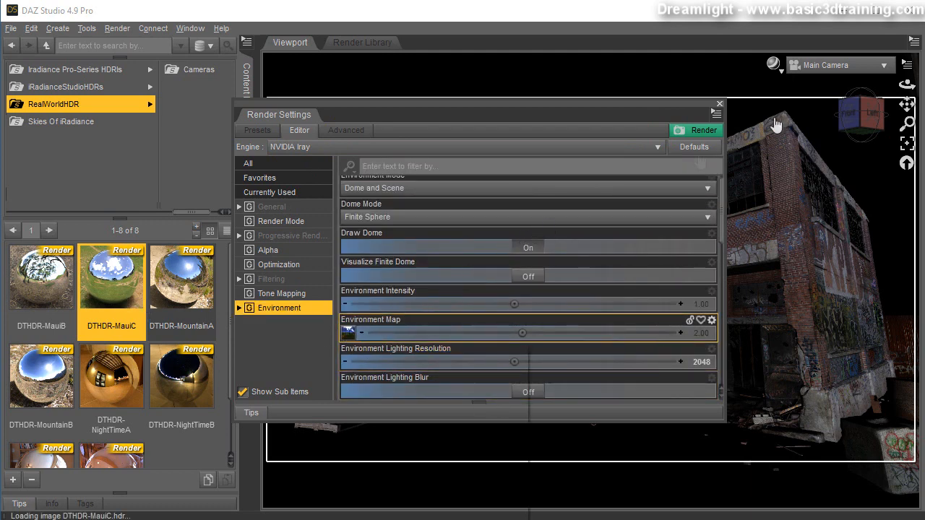
# Render the Main Camera view under the DTHDR-MauiC sky in an enlarged window, then close the render and the render settings.
pyautogui.click(701, 130)
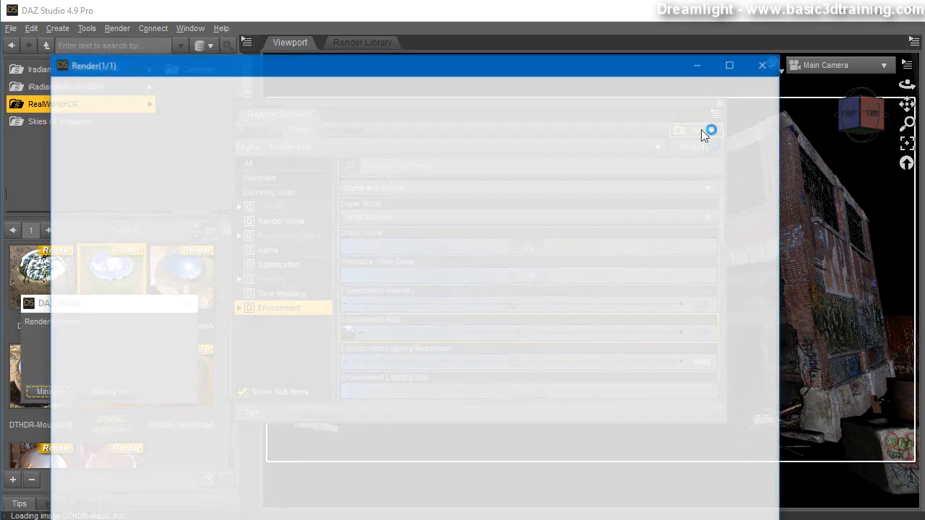
pyautogui.moveTo(297, 70); pyautogui.dragTo(268, 24)
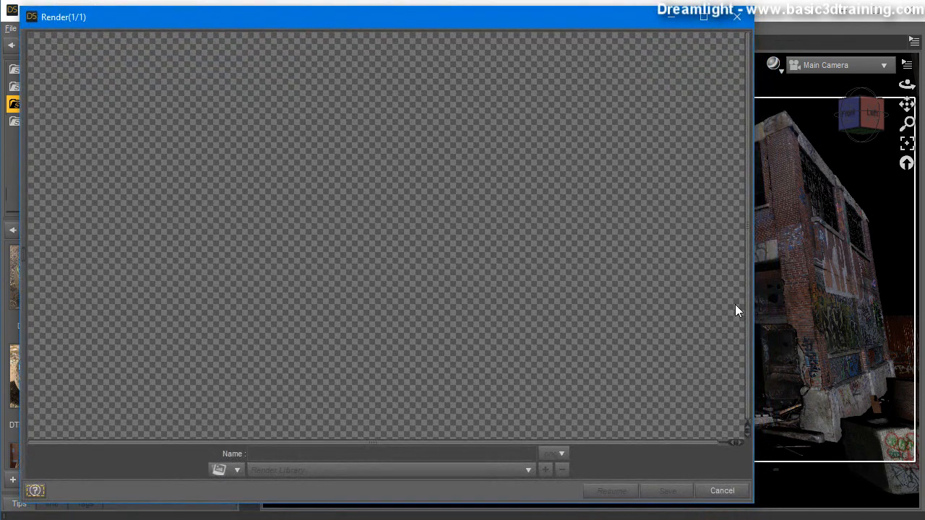
pyautogui.moveTo(752, 406); pyautogui.dragTo(893, 403)
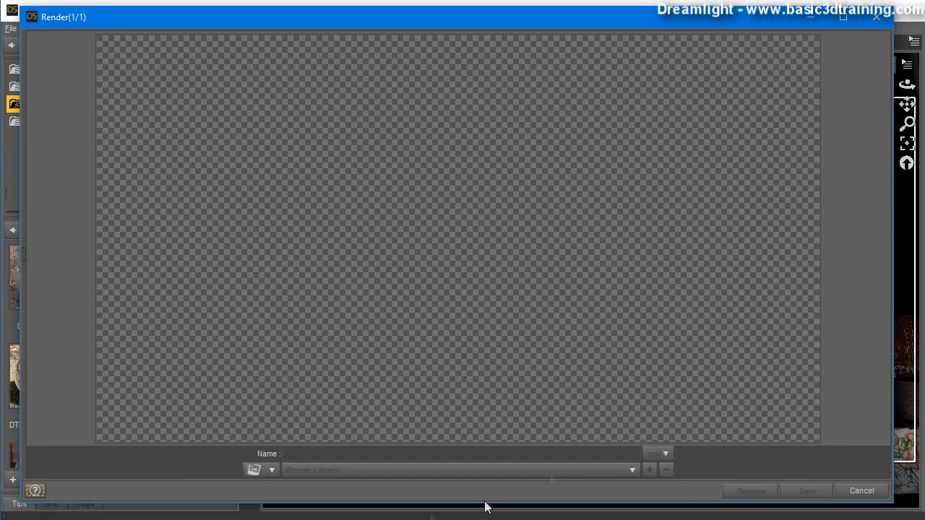
pyautogui.moveTo(421, 508); pyautogui.dragTo(420, 511)
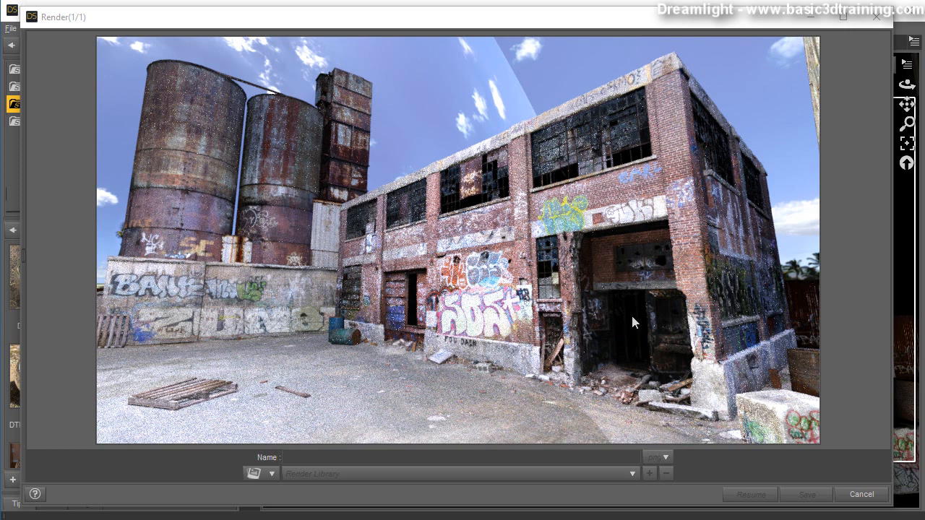
pyautogui.click(856, 497)
pyautogui.click(423, 277)
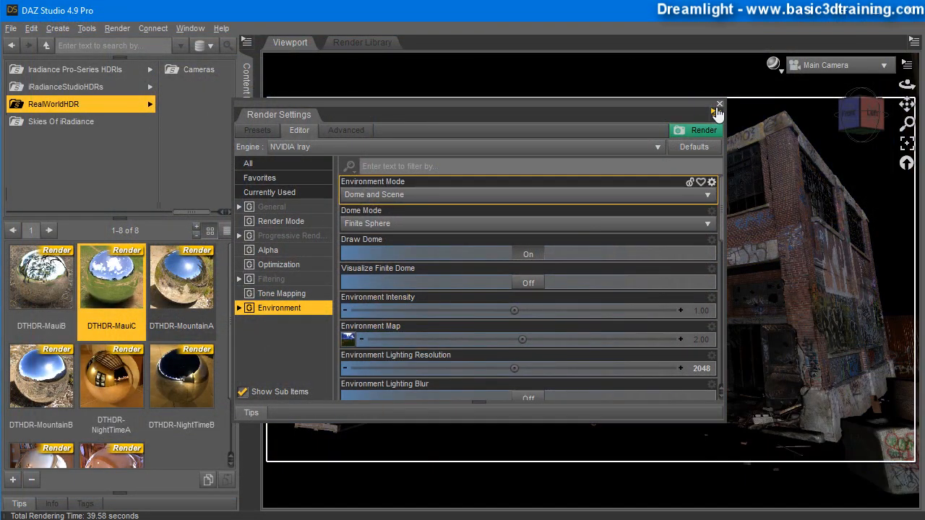
pyautogui.click(720, 105)
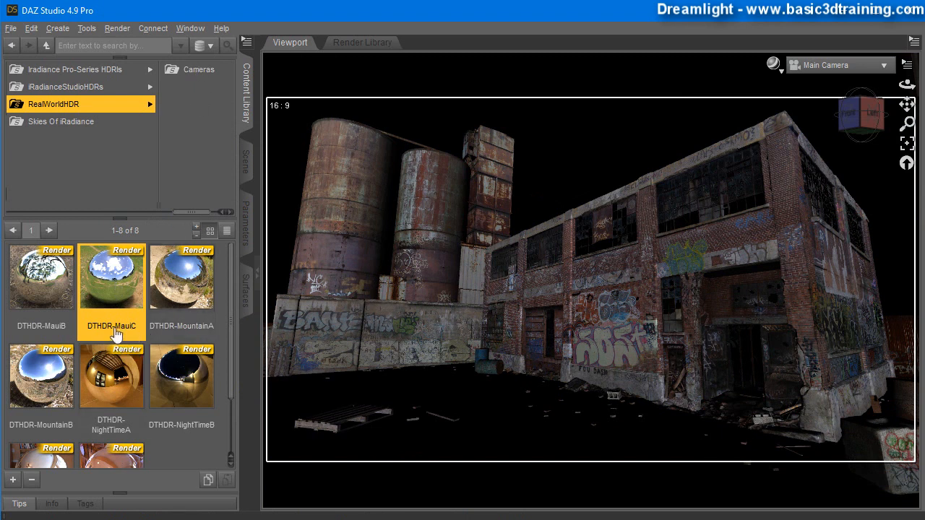
# Load the DTHDR-MauiC-Cameras preset from RealWorldHDR > Cameras and view the scene through Camera 2 in wireframe.
pyautogui.click(189, 71)
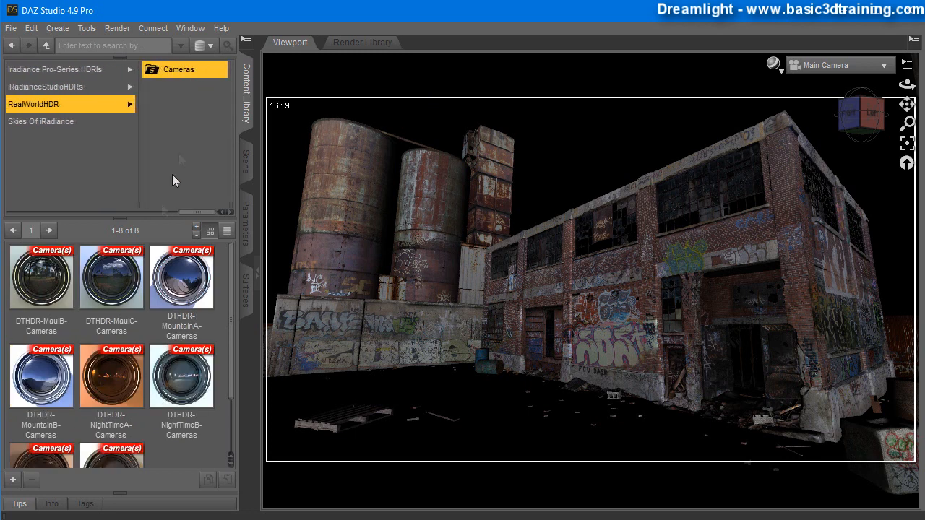
pyautogui.doubleClick(115, 304)
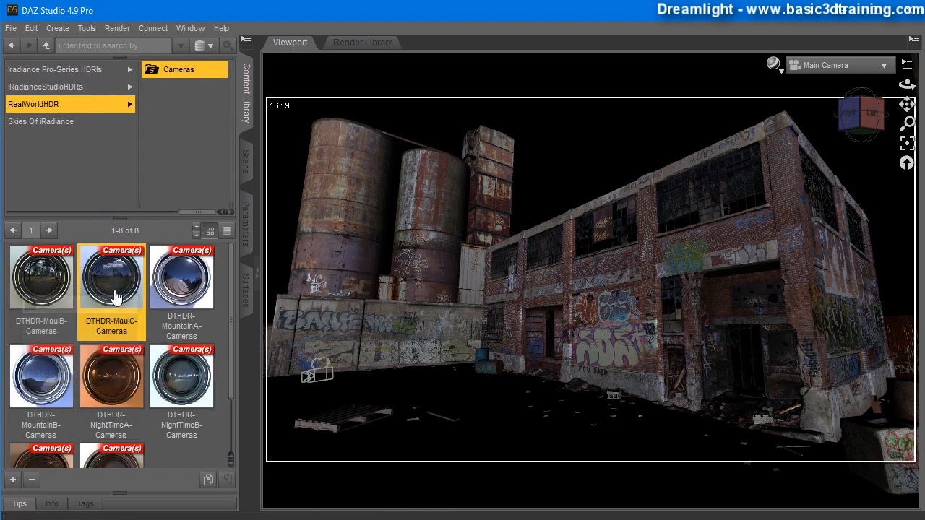
pyautogui.click(840, 65)
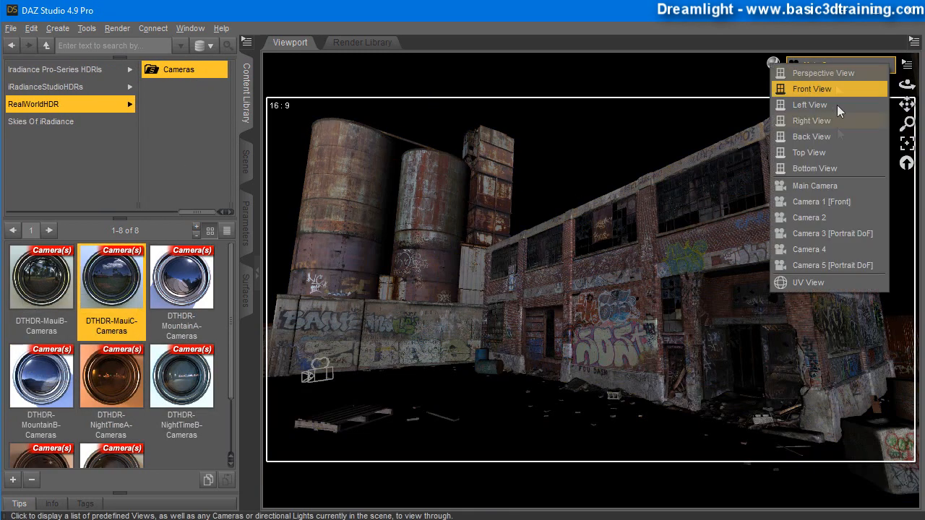
pyautogui.click(815, 217)
pyautogui.moveTo(907, 85)
pyautogui.mouseDown()
pyautogui.moveTo(860, 87)
pyautogui.moveTo(907, 85)
pyautogui.mouseUp()
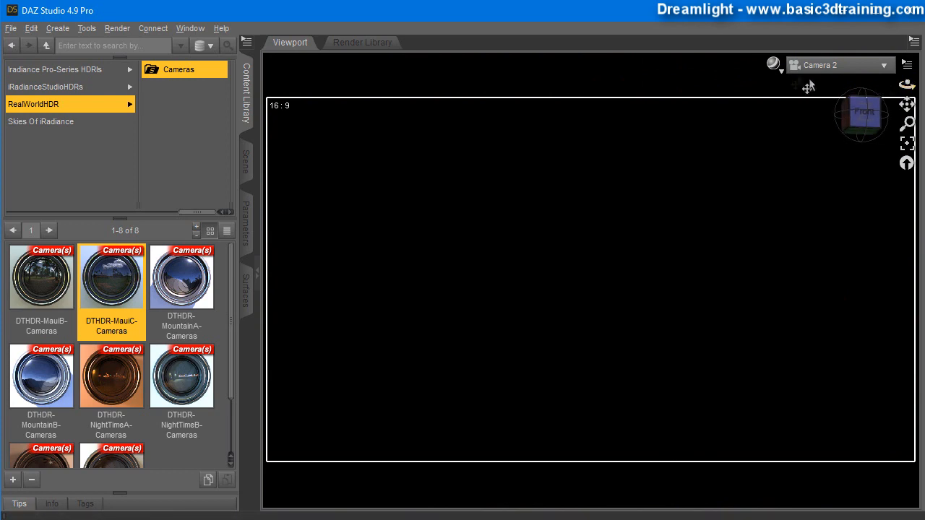
pyautogui.click(774, 64)
pyautogui.click(764, 114)
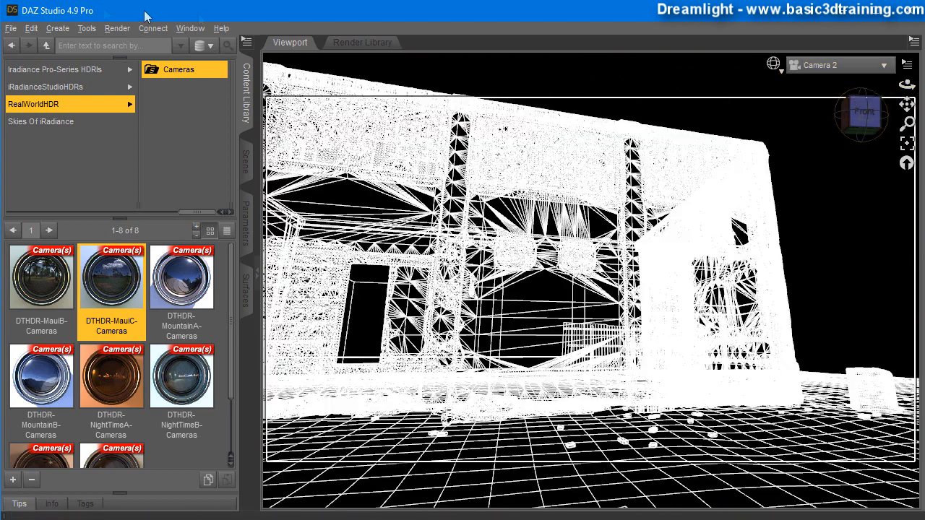
# Render the Camera 2 view of the graffiti-covered wall in an enlarged window, then cancel the render and close it.
pyautogui.click(117, 28)
pyautogui.click(119, 45)
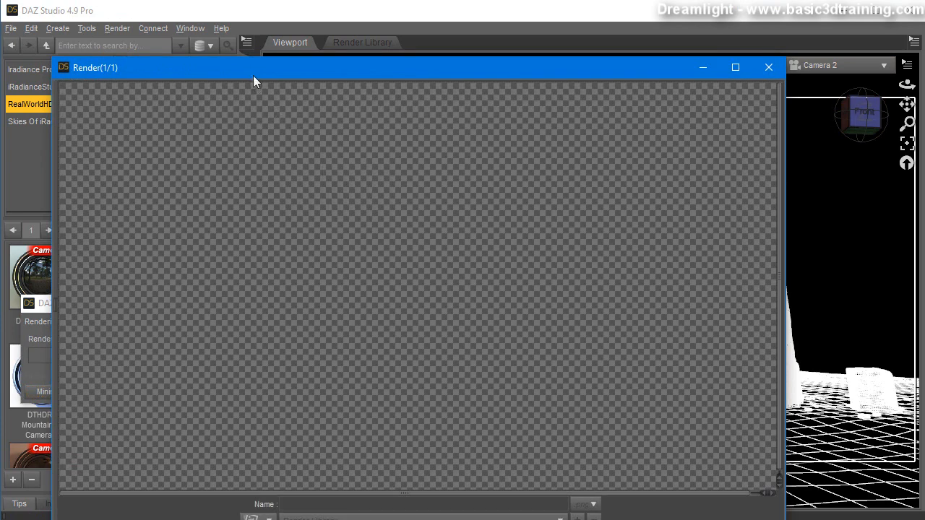
pyautogui.moveTo(253, 72); pyautogui.dragTo(210, 33)
pyautogui.moveTo(749, 340); pyautogui.dragTo(865, 339)
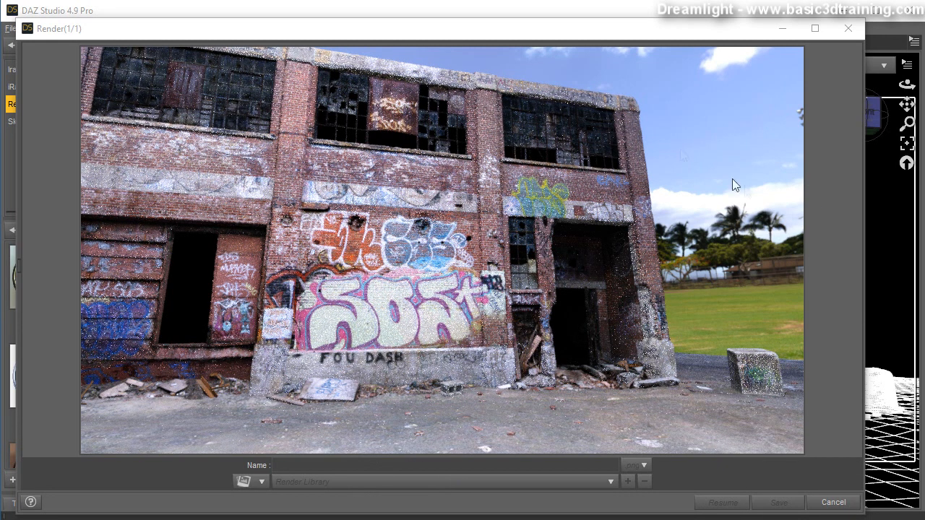
pyautogui.click(833, 502)
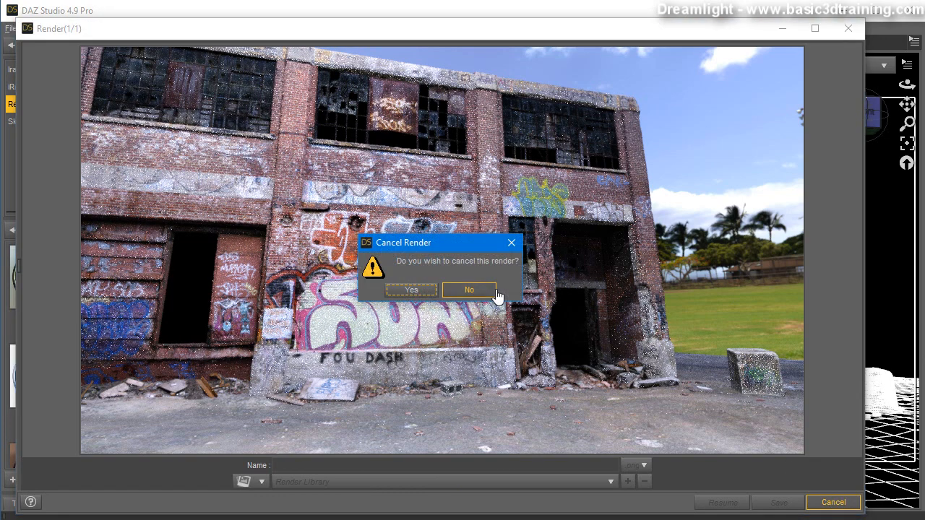
pyautogui.click(412, 290)
pyautogui.click(831, 504)
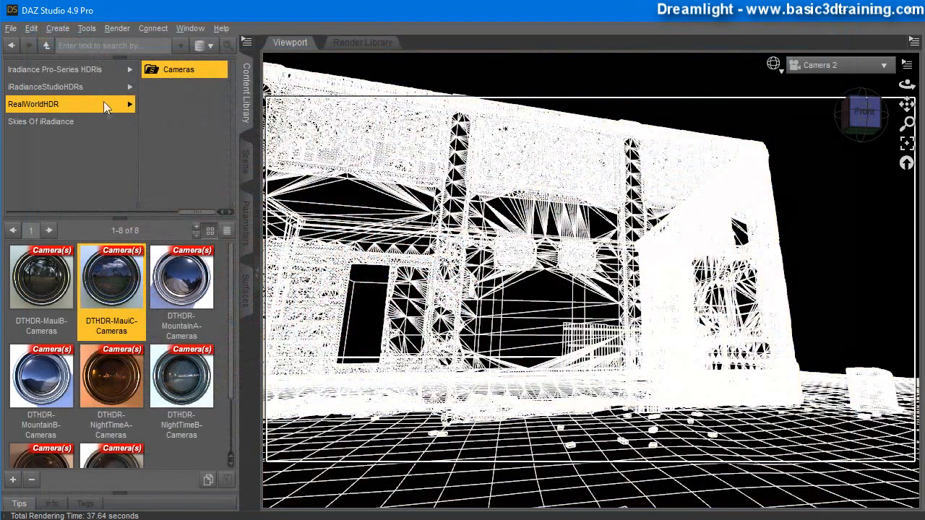
# Select all five cameras in the Cameras group and examine the Headlamp Mode of Camera 5 [Portrait DoF].
pyautogui.click(246, 163)
pyautogui.click(76, 117)
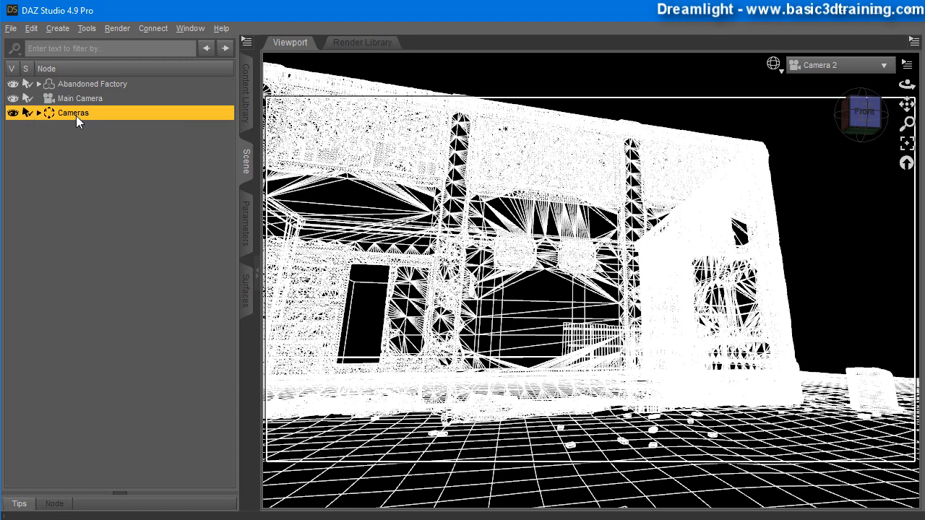
pyautogui.click(38, 113)
pyautogui.click(81, 129)
pyautogui.keyDown('shift'); pyautogui.click(86, 183); pyautogui.keyUp('shift')
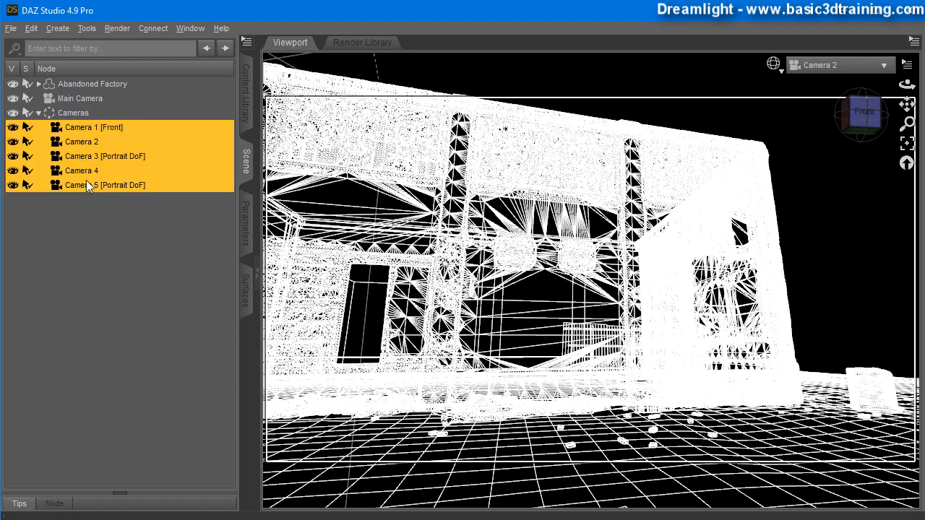
pyautogui.click(249, 239)
pyautogui.click(48, 309)
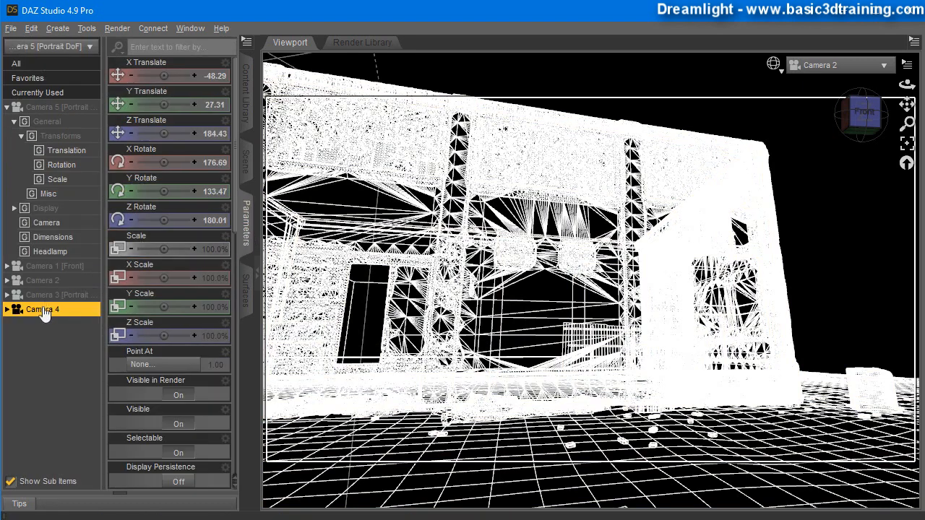
pyautogui.click(49, 252)
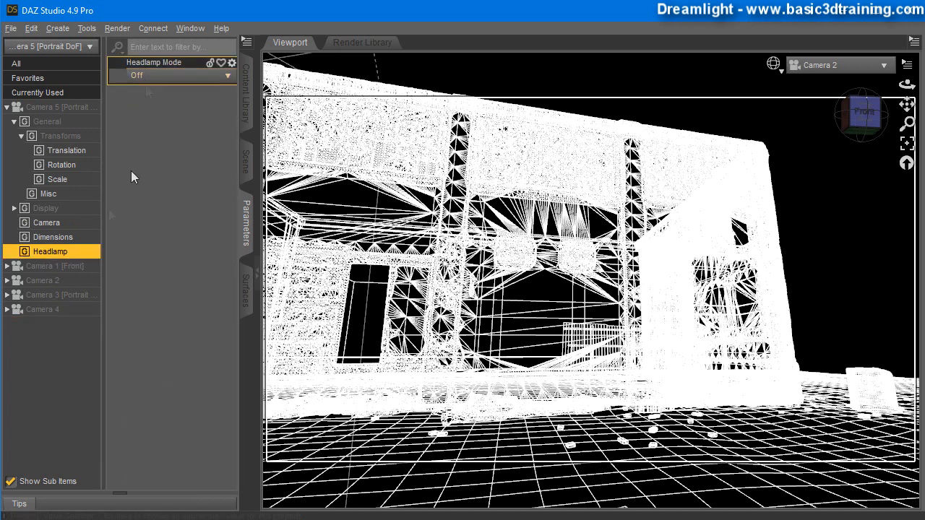
# Examine the depth of field and headlamp parameters of Camera 2, Camera 3 [Portrait DoF] and Camera 4.
pyautogui.click(43, 281)
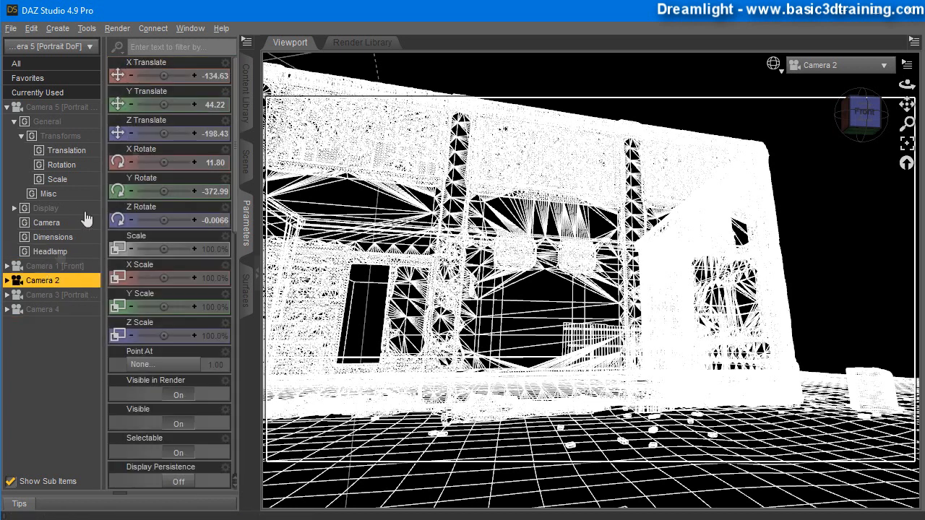
pyautogui.scroll(-2, 210, 319)
pyautogui.scroll(-5, 206, 316)
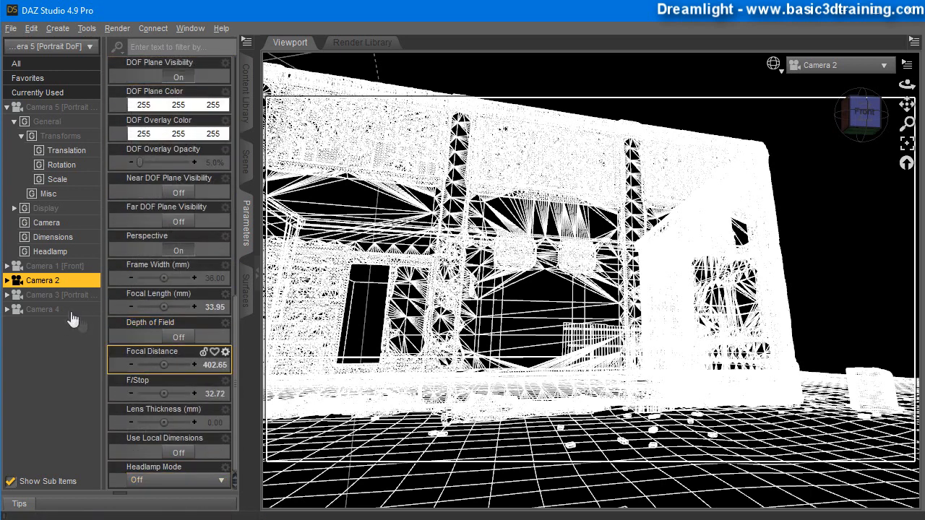
pyautogui.click(51, 296)
pyautogui.click(46, 310)
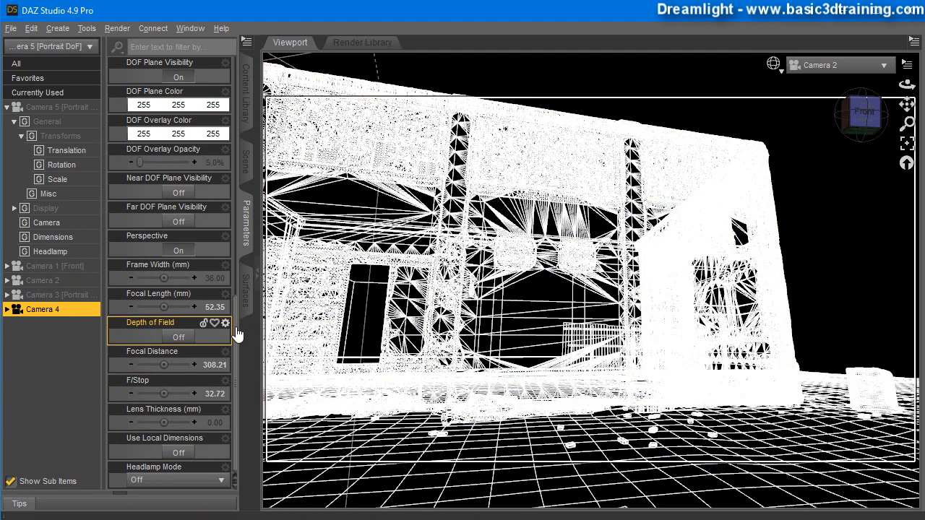
pyautogui.moveTo(236, 329); pyautogui.dragTo(246, 71)
pyautogui.click(246, 159)
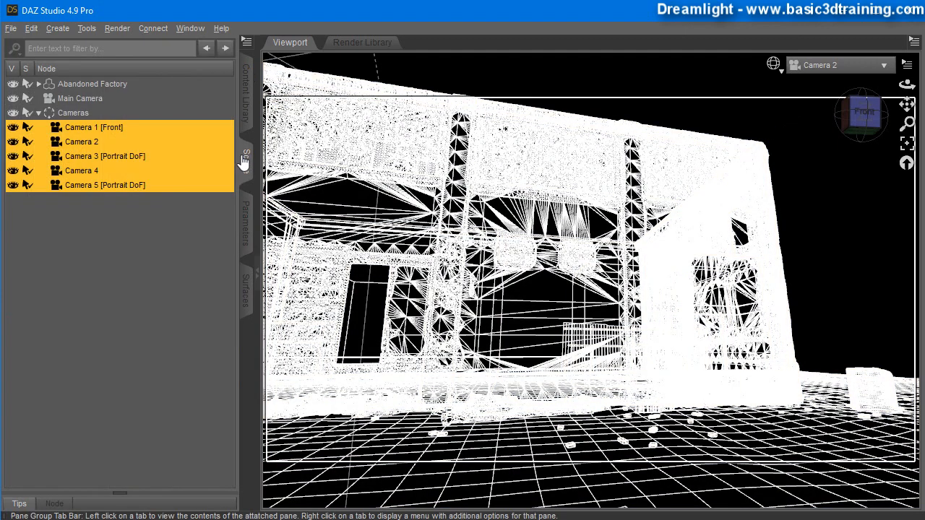
# Apply the DTHDR-MauiB render preset from the RealWorldHDR folder of the content library.
pyautogui.click(246, 91)
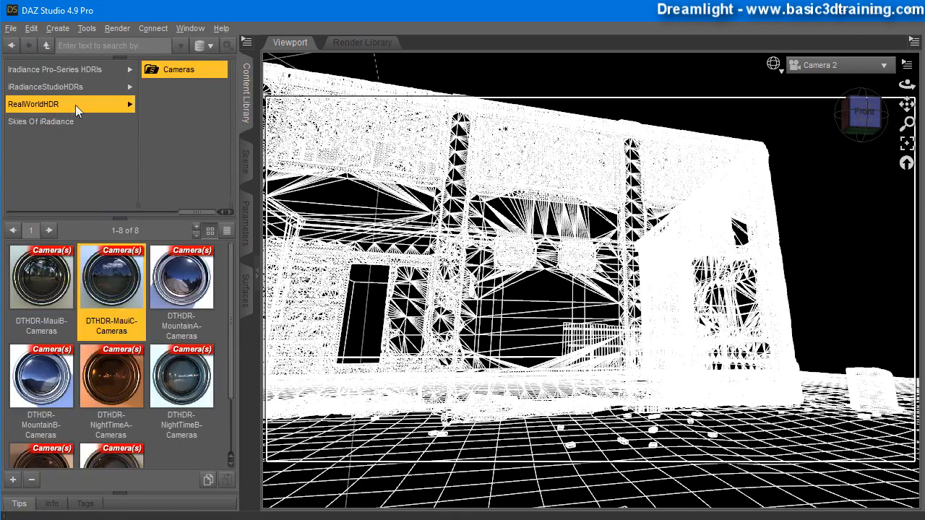
pyautogui.click(27, 106)
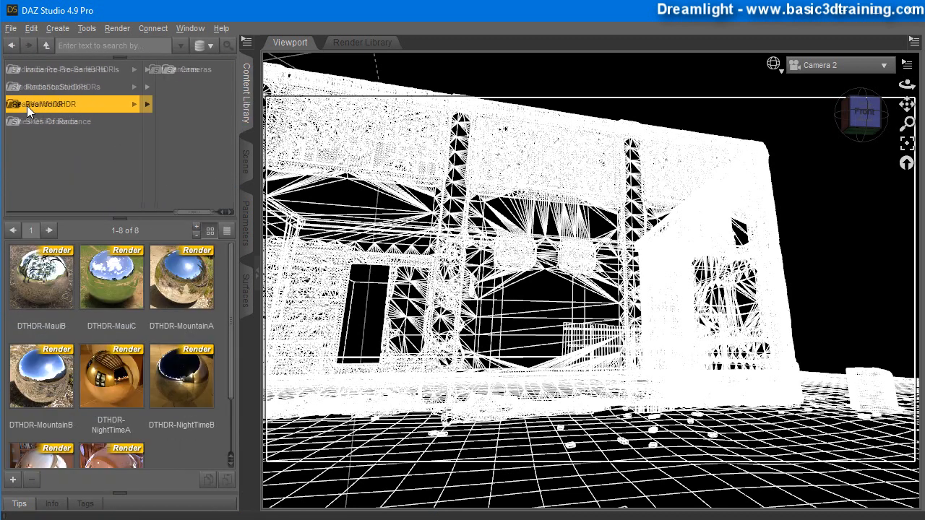
pyautogui.click(53, 285)
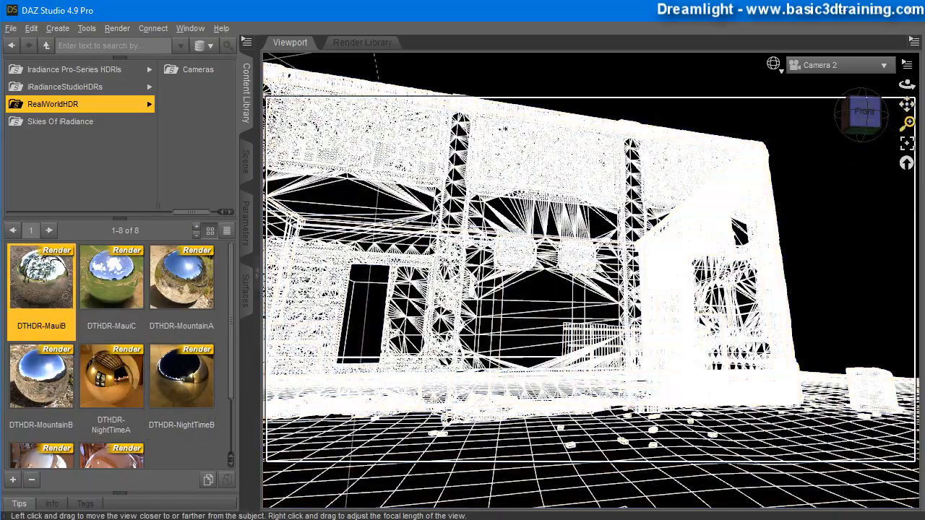
# Reframe Camera 2 to a low, close view of the broken factory entrance with the concrete block in the foreground.
pyautogui.moveTo(907, 123); pyautogui.dragTo(694, 130)
pyautogui.moveTo(907, 85); pyautogui.dragTo(795, 90)
pyautogui.moveTo(907, 105); pyautogui.dragTo(824, 85)
pyautogui.moveTo(907, 124); pyautogui.dragTo(907, 64)
# Render the entrance view from Camera 2 with the DTHDR-MauiB lighting and enlarge the render window to inspect it.
pyautogui.click(117, 28)
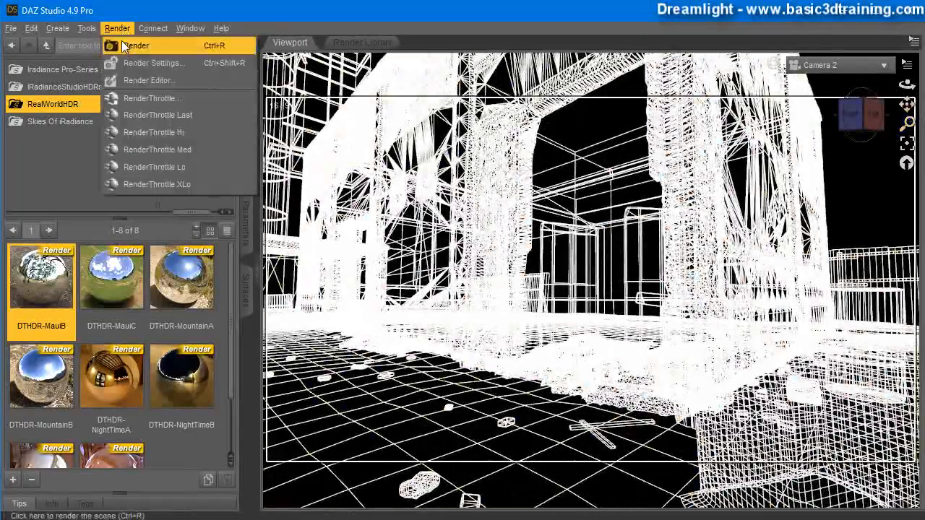
pyautogui.click(127, 41)
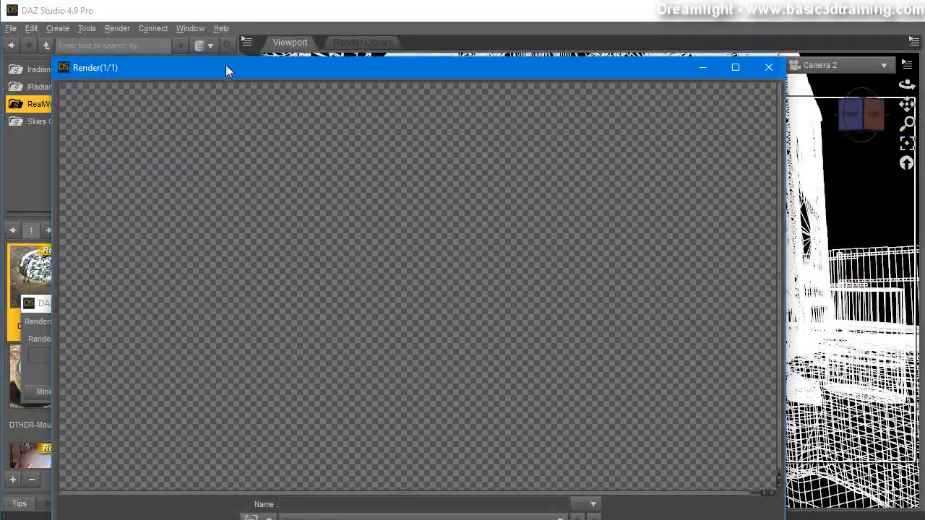
pyautogui.moveTo(225, 64); pyautogui.dragTo(194, 11)
pyautogui.moveTo(758, 335); pyautogui.dragTo(894, 335)
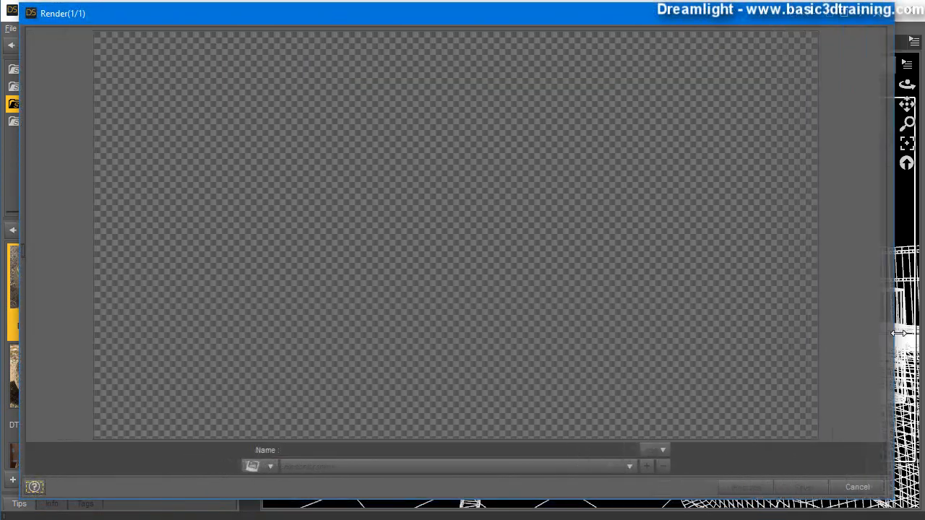
pyautogui.moveTo(443, 501); pyautogui.dragTo(443, 512)
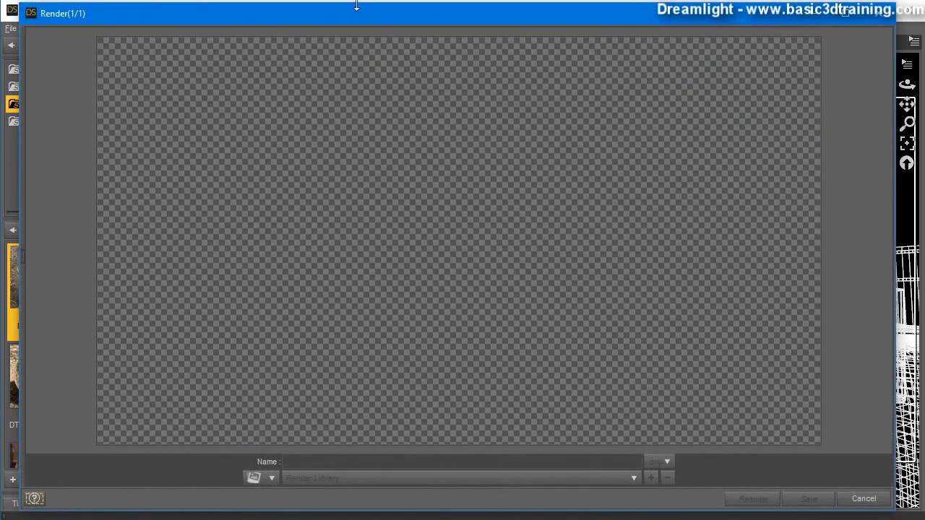
pyautogui.moveTo(343, 21); pyautogui.dragTo(335, 32)
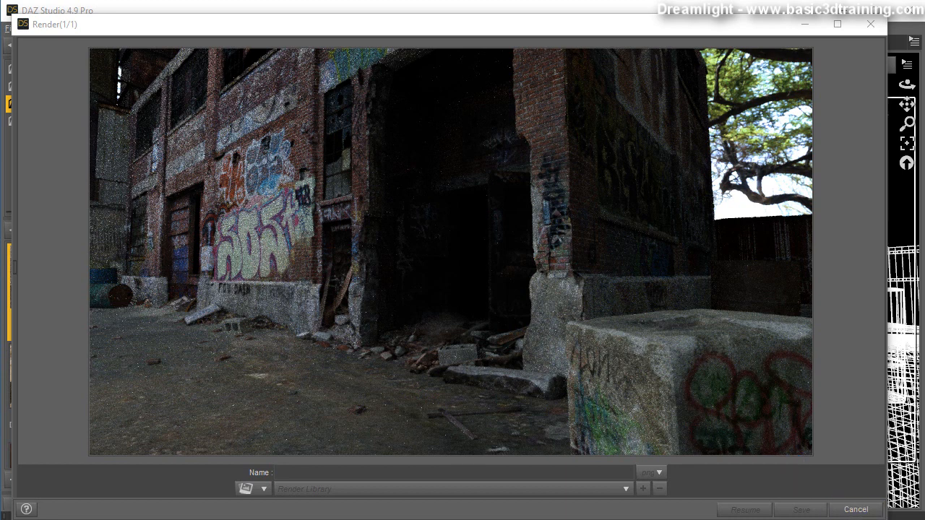
# Cancel the DTHDR-MauiB render, close its window, and move Camera 2 closer to the broken factory entrance.
pyautogui.click(854, 510)
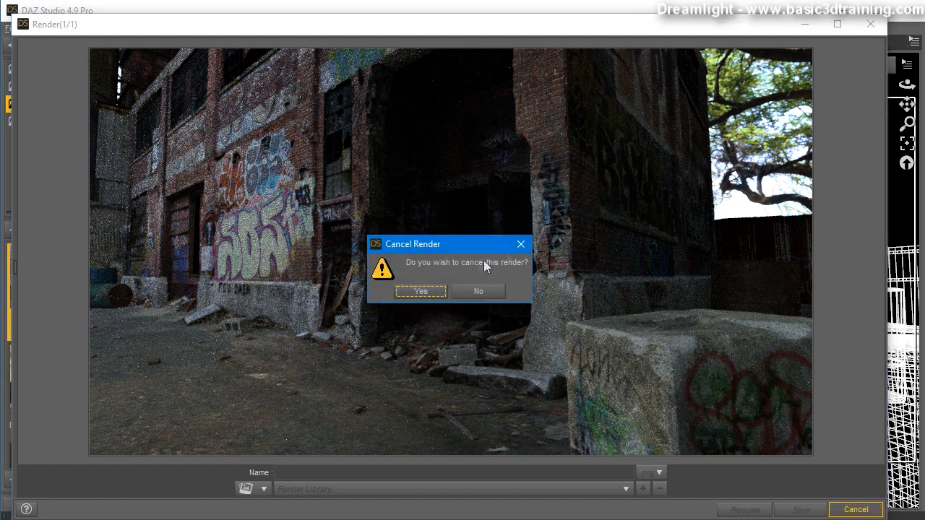
pyautogui.click(423, 292)
pyautogui.click(870, 26)
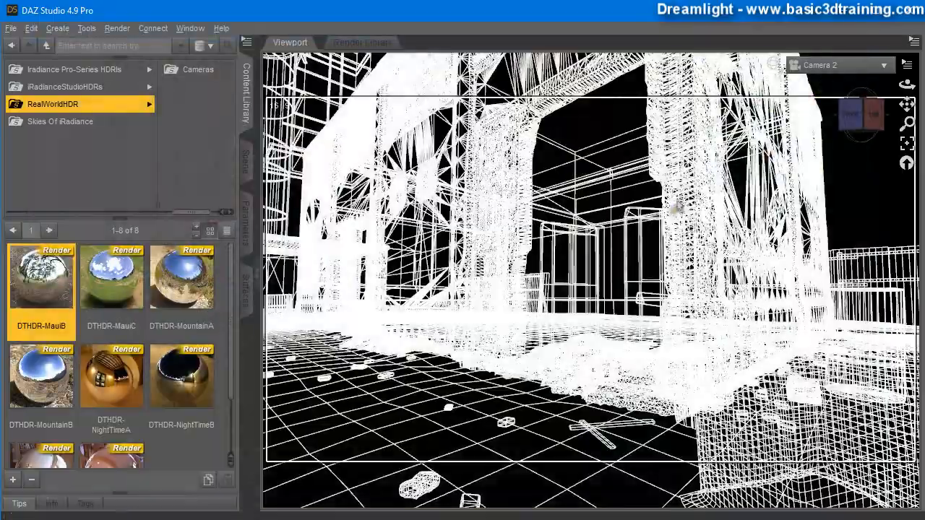
pyautogui.moveTo(907, 124); pyautogui.dragTo(904, 248)
# Review the NVIDIA Iray environment settings and apply the DTHDR-MountainA render preset from the RealWorldHDR folder.
pyautogui.click(117, 29)
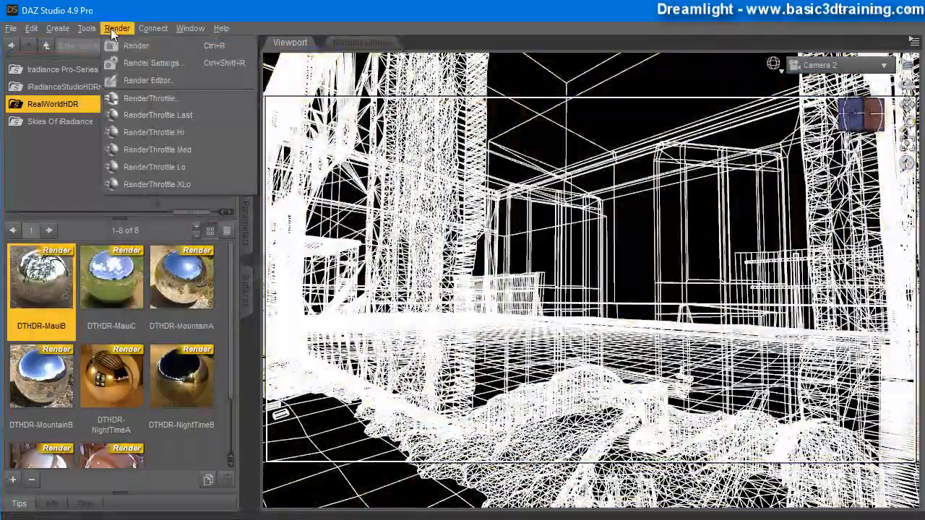
pyautogui.click(128, 62)
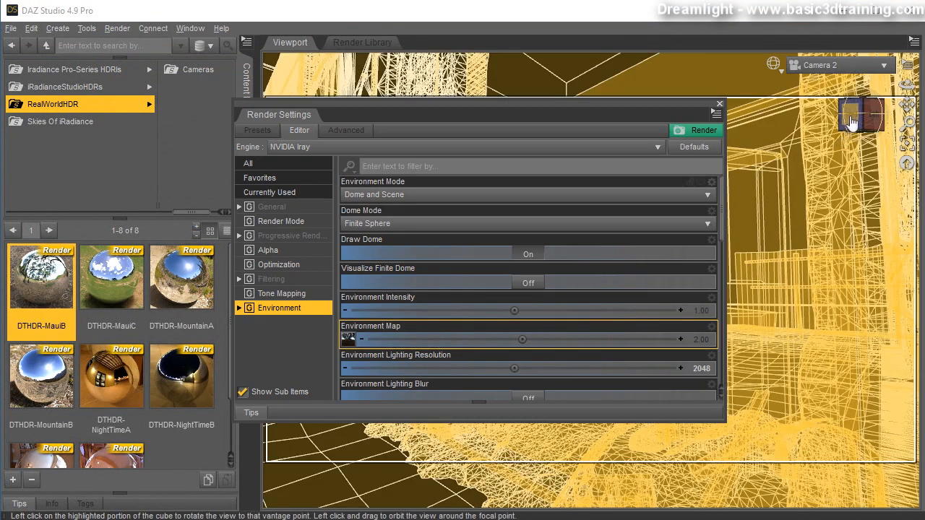
pyautogui.click(719, 105)
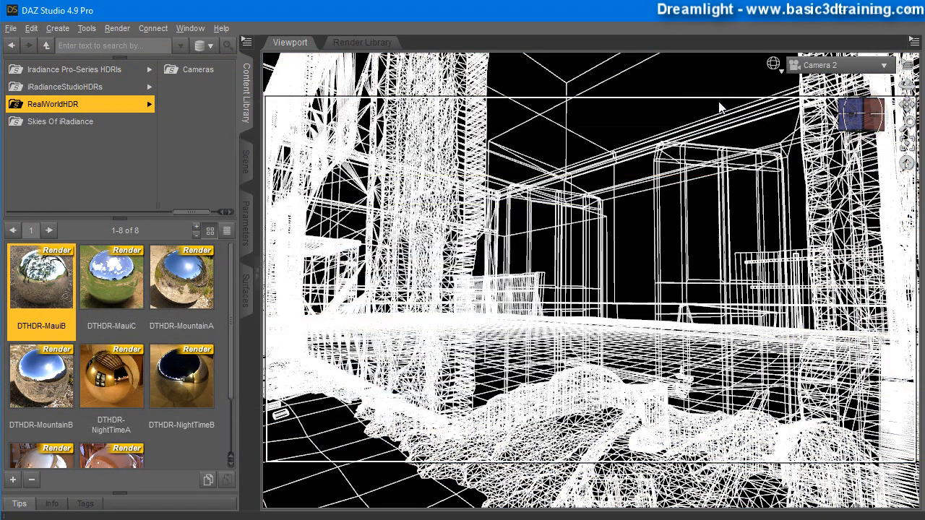
pyautogui.click(170, 280)
# Render the close entrance view with the DTHDR-MountainA lighting in an enlarged render window, and cancel the render after inspecting it.
pyautogui.click(117, 29)
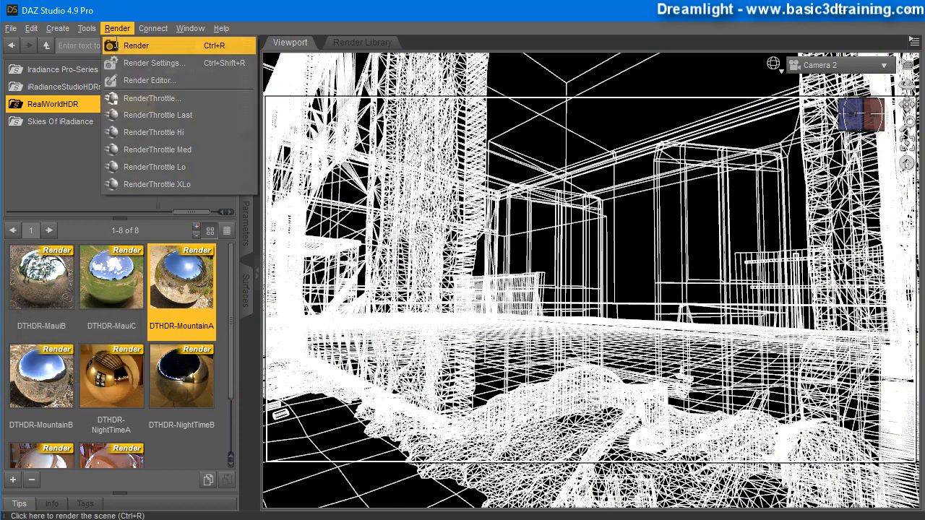
pyautogui.click(145, 45)
pyautogui.moveTo(200, 62); pyautogui.dragTo(167, 16)
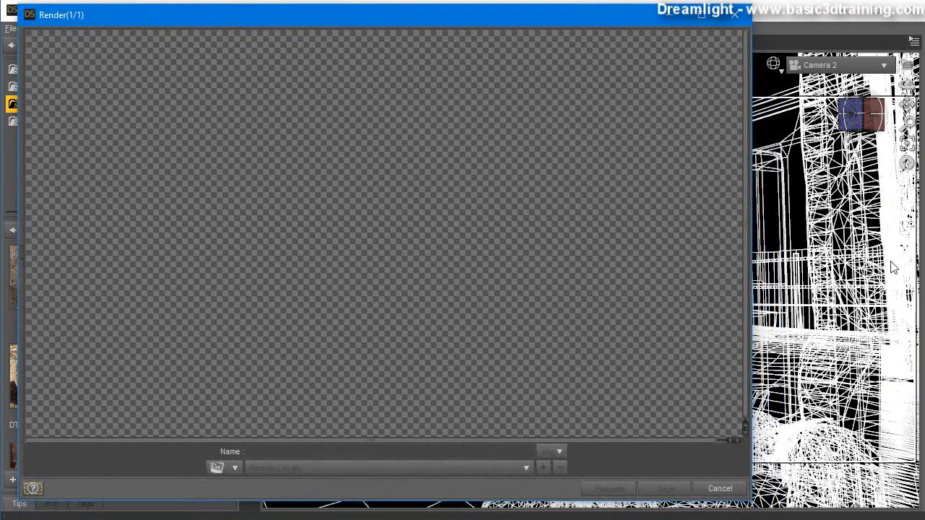
pyautogui.moveTo(748, 272); pyautogui.dragTo(860, 279)
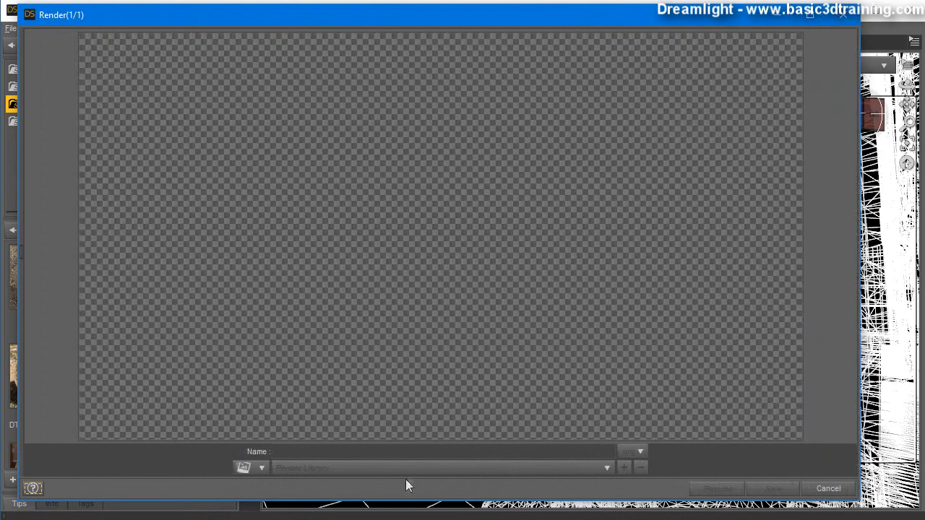
pyautogui.moveTo(403, 502); pyautogui.dragTo(402, 512)
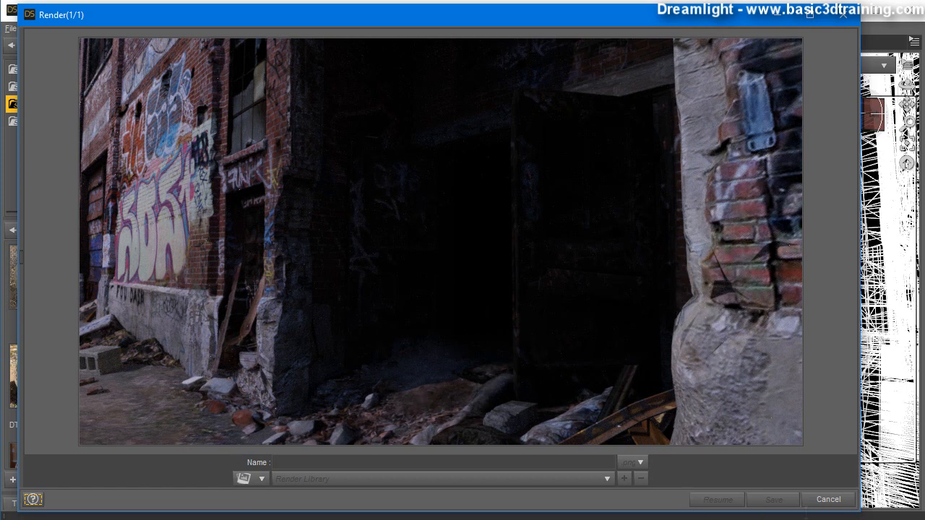
pyautogui.click(828, 499)
pyautogui.click(412, 280)
pyautogui.click(843, 14)
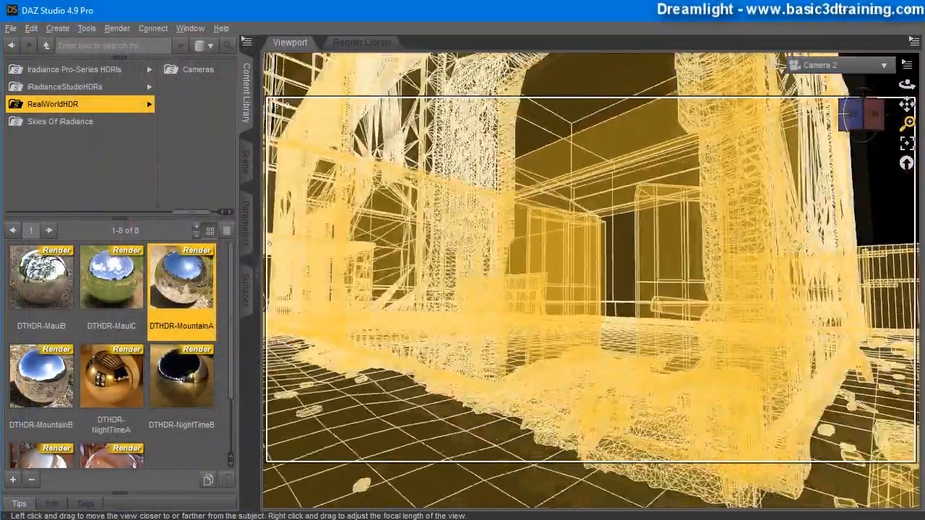
# Reframe Camera 2 to a wider low view with the two silos beside the factory entrance.
pyautogui.moveTo(907, 123); pyautogui.dragTo(907, 145)
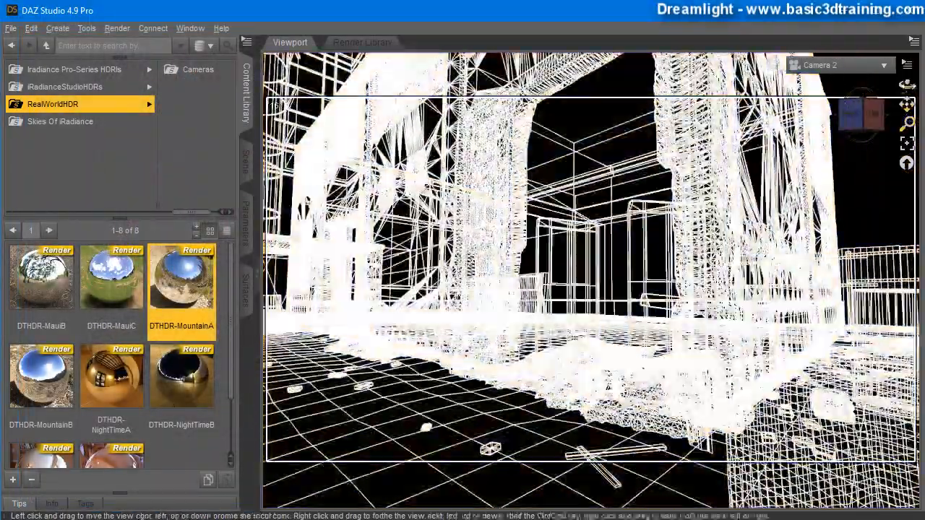
pyautogui.moveTo(907, 84); pyautogui.dragTo(924, 84)
pyautogui.moveTo(909, 124); pyautogui.dragTo(909, 140)
pyautogui.moveTo(907, 85); pyautogui.dragTo(916, 83)
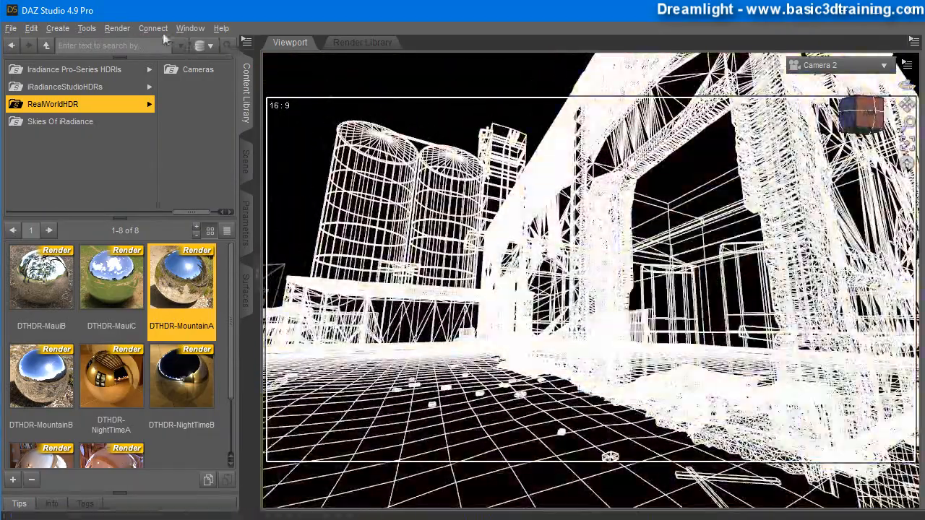
# Render the wider silo and entrance view from Camera 2 with the DTHDR-MountainA lighting and enlarge the render window.
pyautogui.click(117, 28)
pyautogui.click(130, 46)
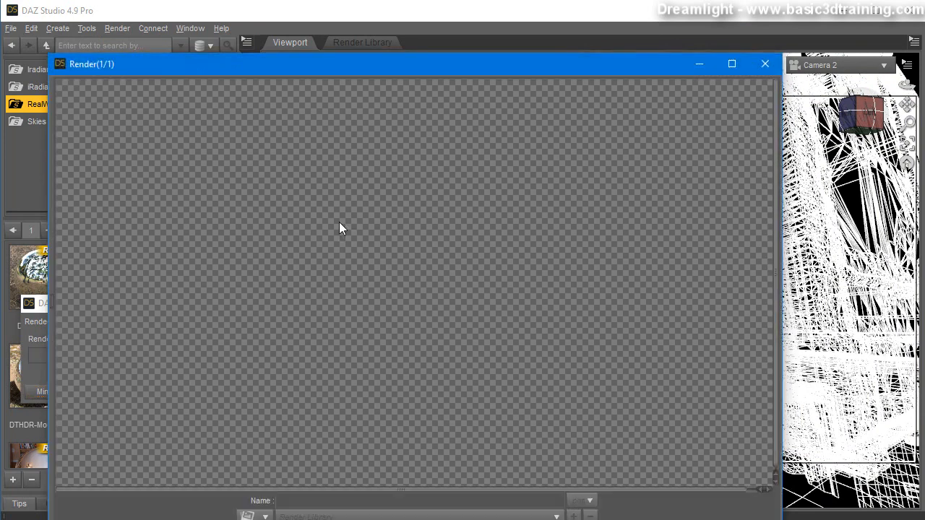
pyautogui.moveTo(149, 68); pyautogui.dragTo(119, 16)
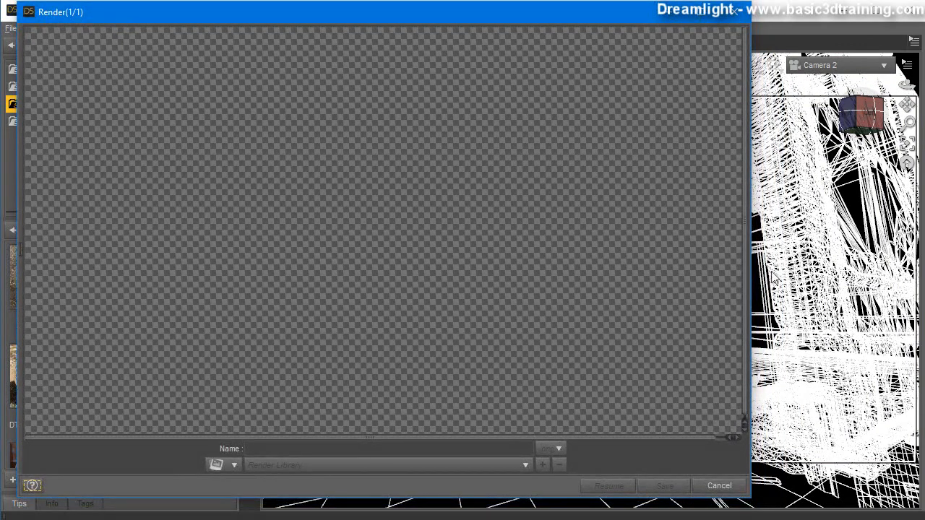
pyautogui.moveTo(747, 275); pyautogui.dragTo(854, 275)
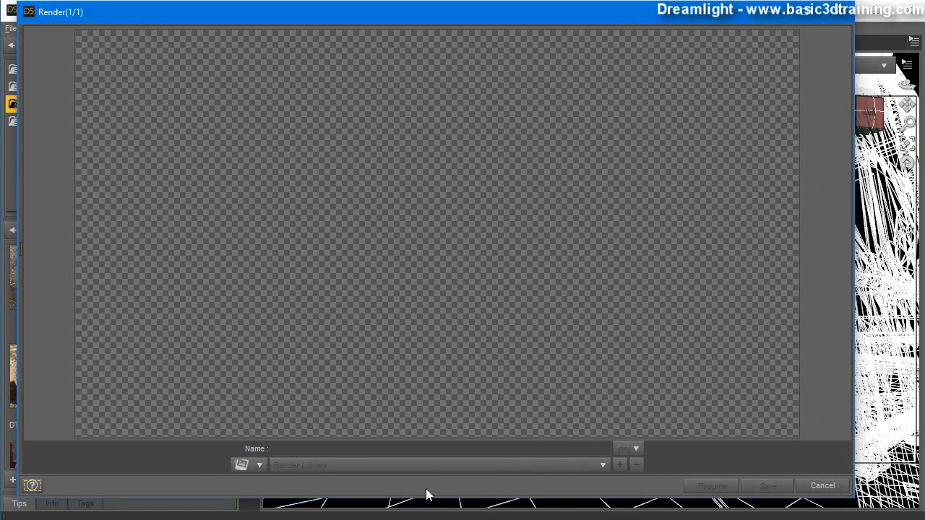
pyautogui.moveTo(419, 498); pyautogui.dragTo(421, 513)
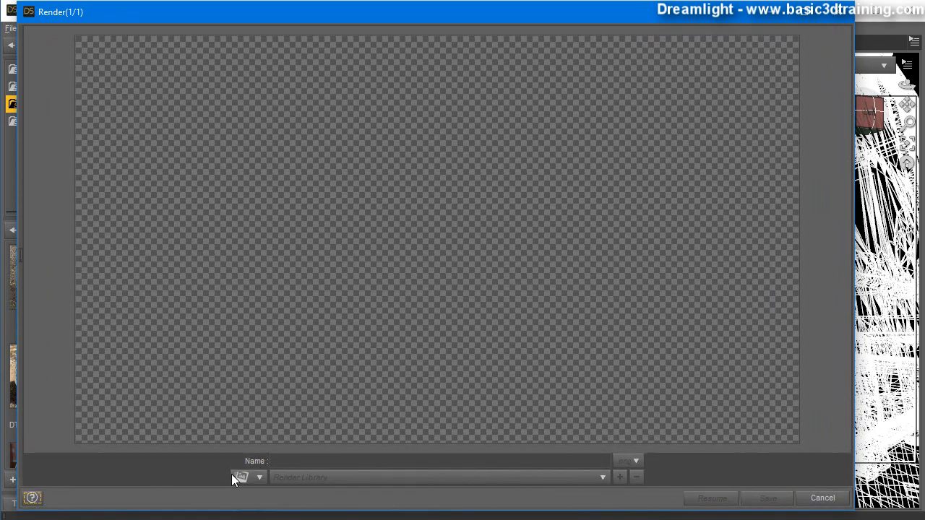